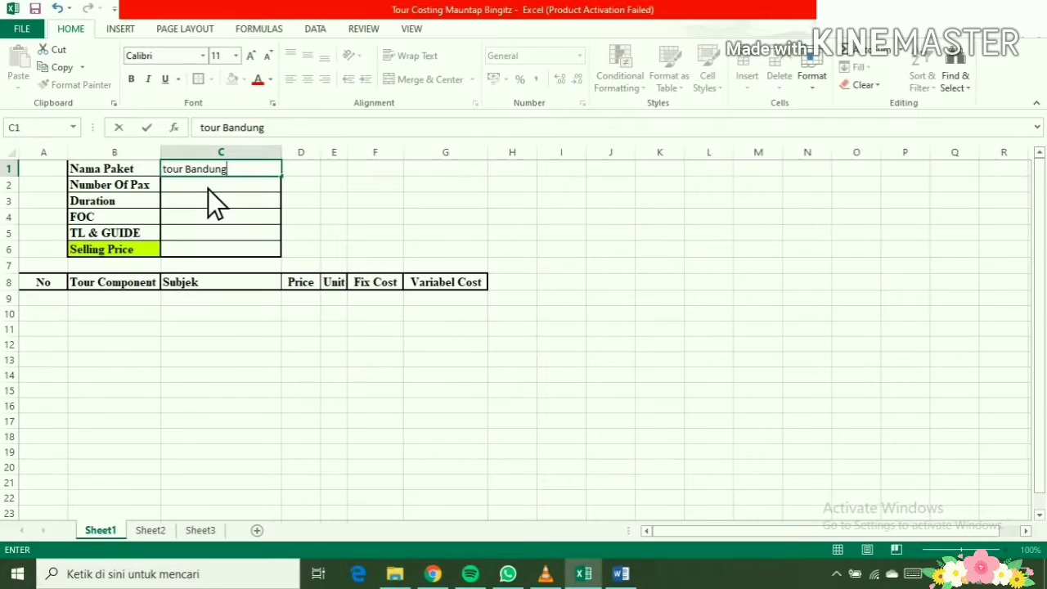
Fill in the package summary with 38 for Number Of Pax and 2D1N for Duration
{"action": "key", "text": "Return"}
{"action": "type", "text": "38"}
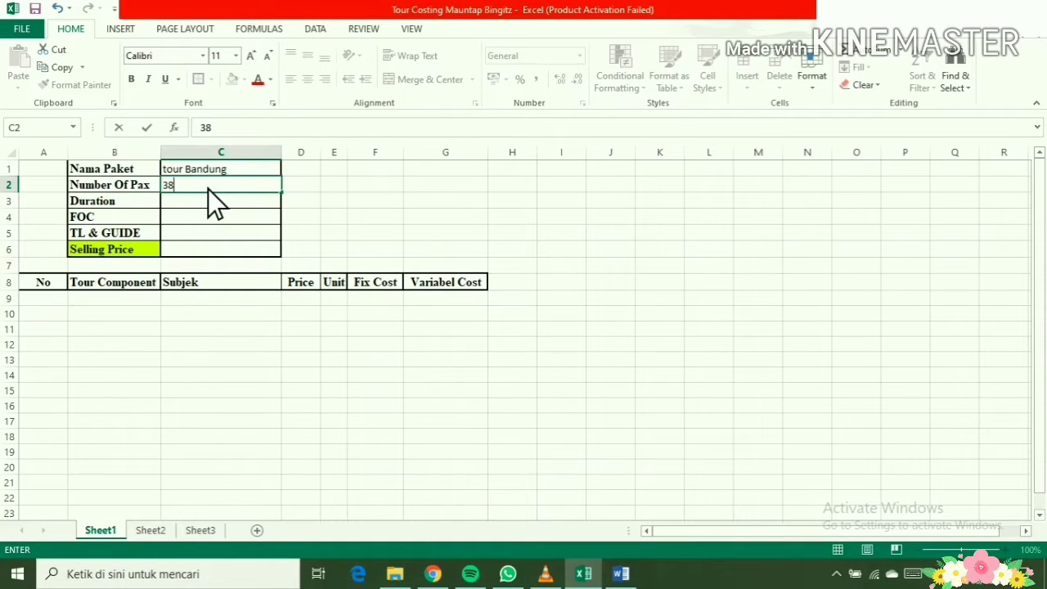
{"action": "key", "text": "Return"}
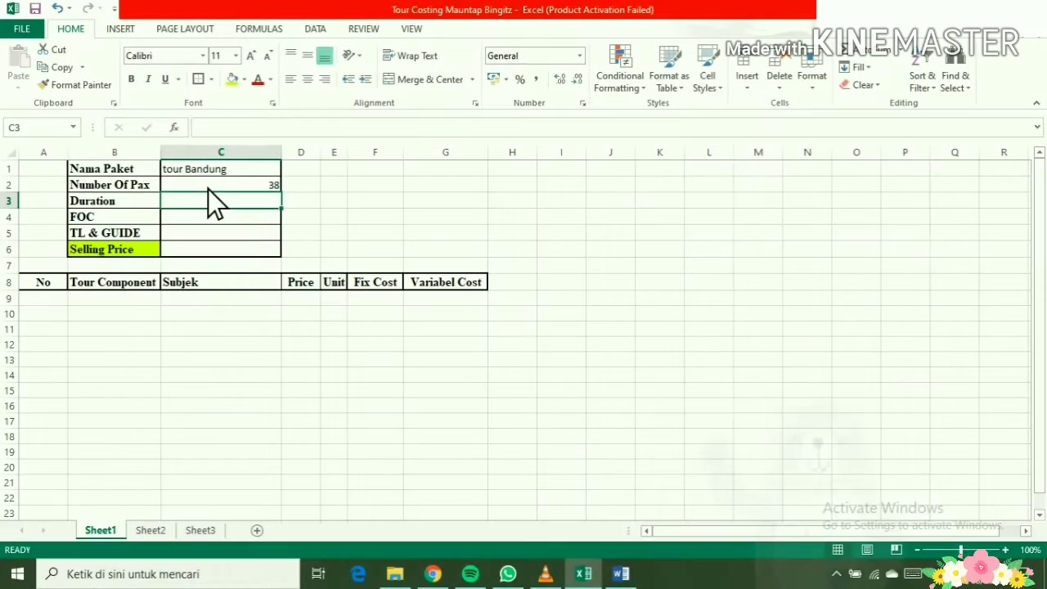
{"action": "type", "text": "2"}
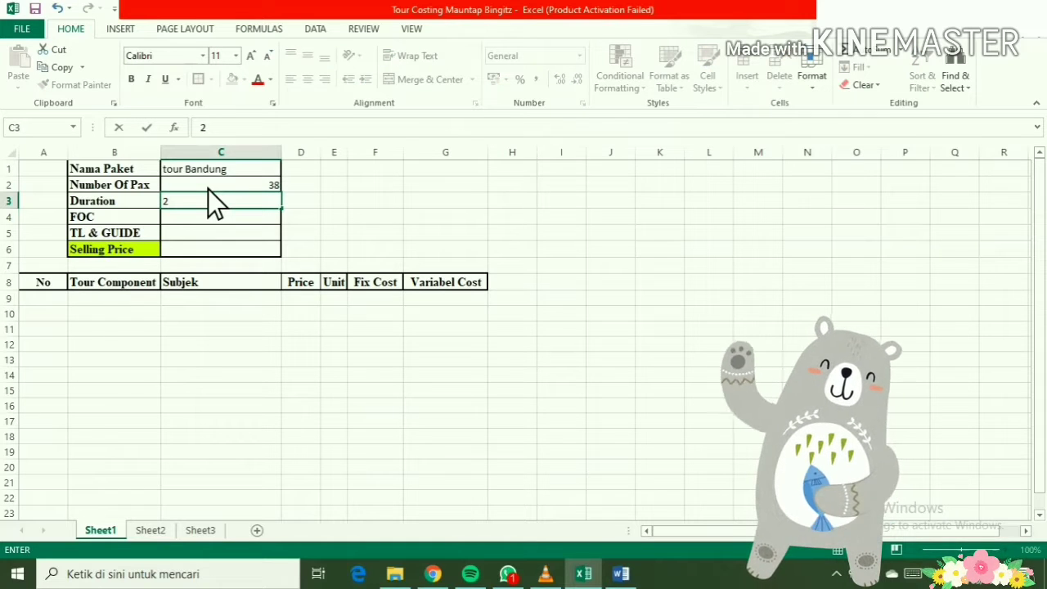
{"action": "type", "text": "D1N"}
{"action": "key", "text": "Return"}
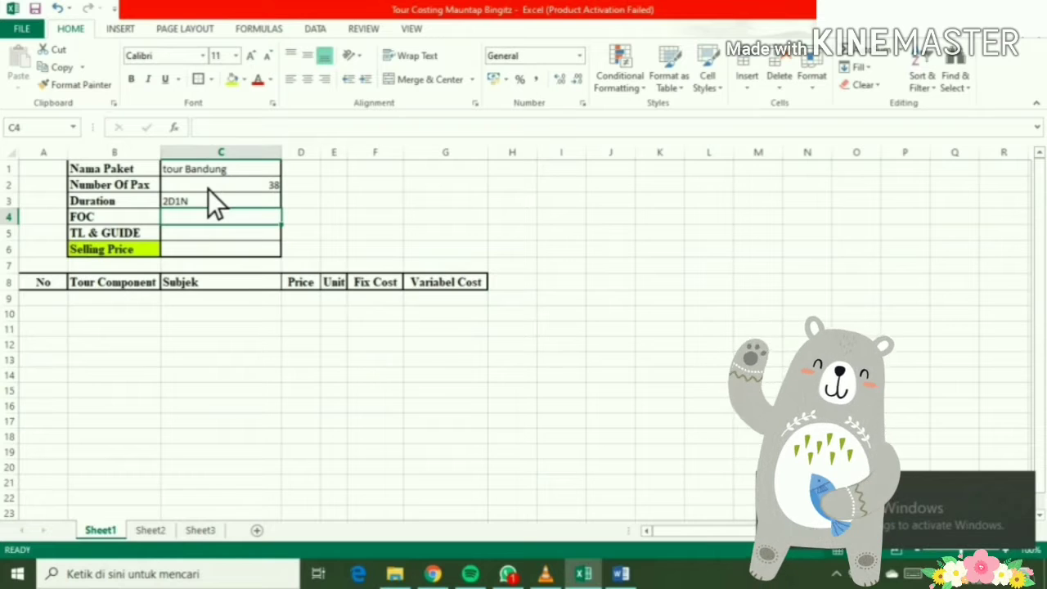
Enter 2 for FOC and 2 for TL & GUIDE in the package summary
{"action": "type", "text": "2"}
{"action": "key", "text": "Return"}
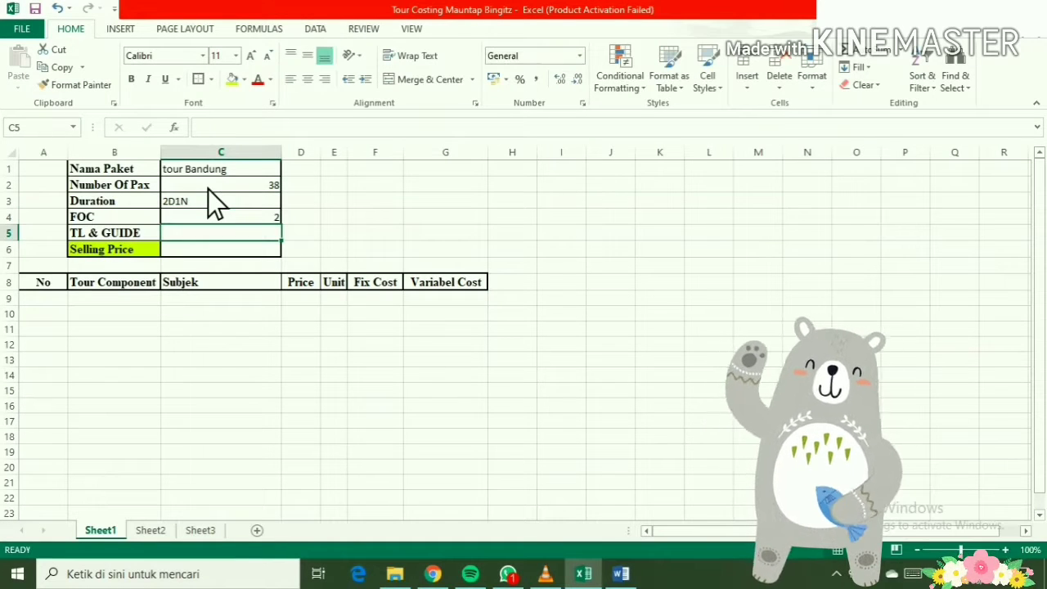
{"action": "type", "text": "2"}
{"action": "key", "text": "Return"}
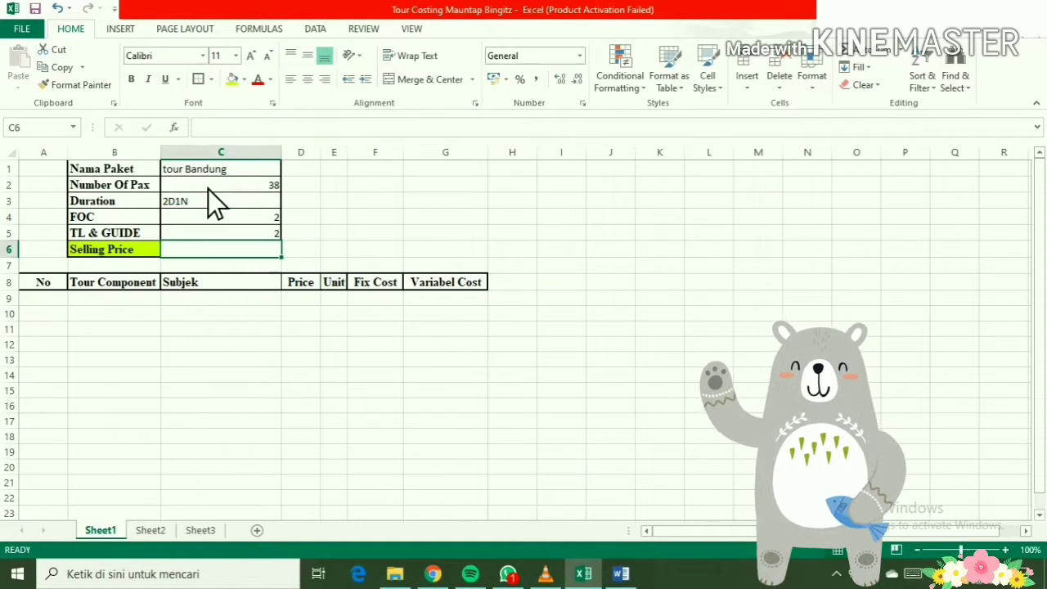
{"action": "key", "text": "Return"}
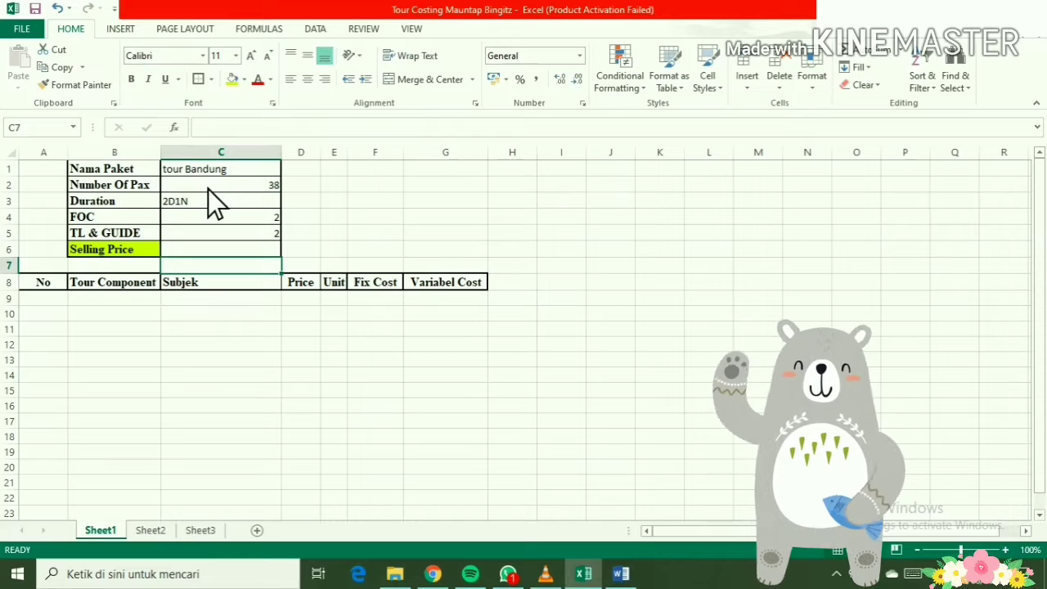
Enter 1 in cell A9 under No and center the contents of column A
{"action": "left_click", "coordinate": [144, 302]}
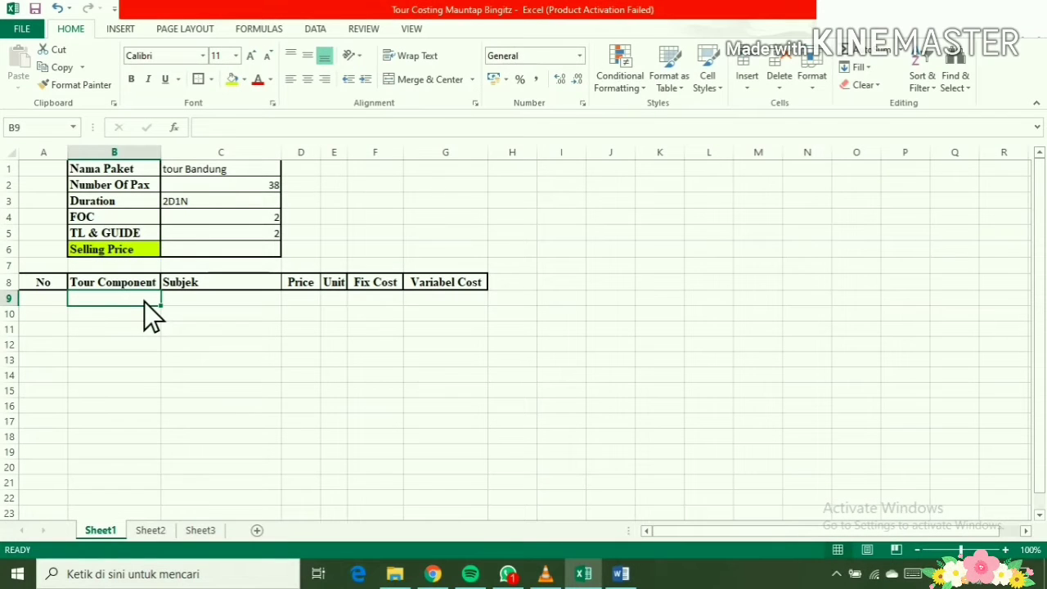
{"action": "left_click", "coordinate": [47, 304]}
{"action": "type", "text": "1"}
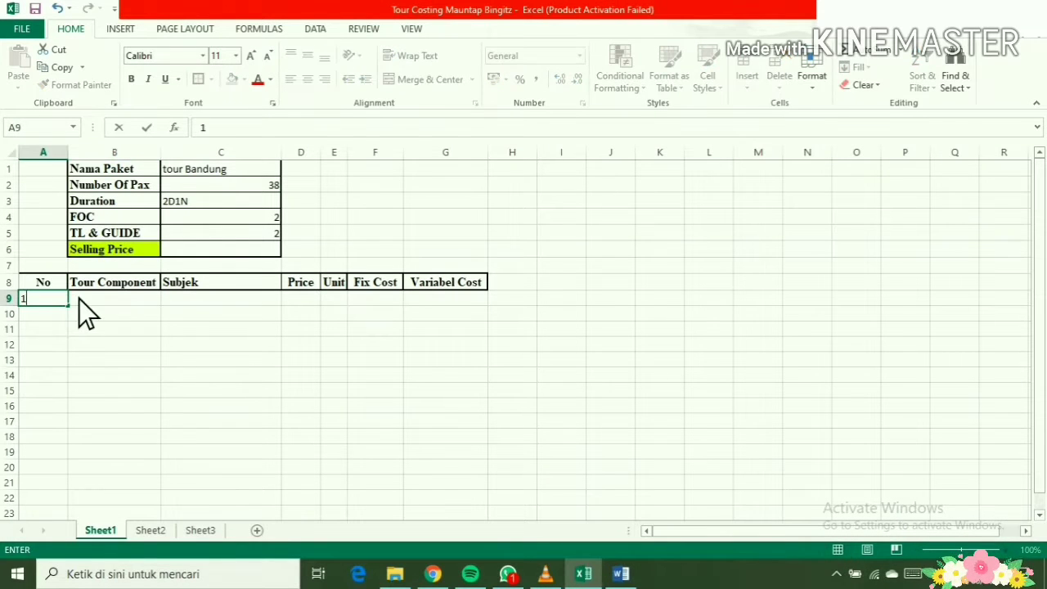
{"action": "left_click", "coordinate": [79, 298]}
{"action": "left_click", "coordinate": [45, 154]}
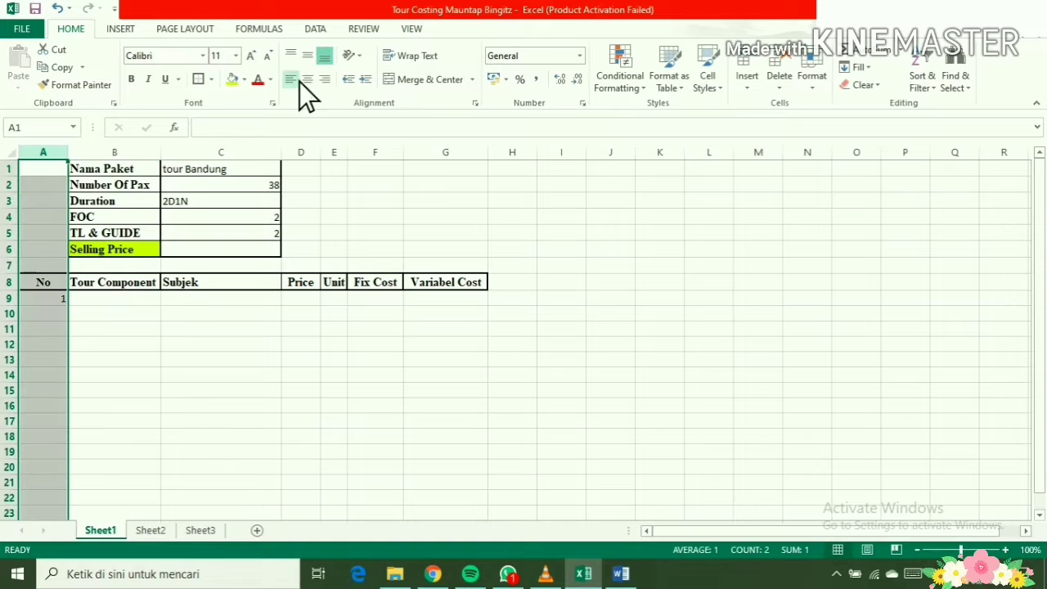
{"action": "left_click", "coordinate": [307, 79]}
Enter Transportasi as the first tour component in cell B9
{"action": "left_click", "coordinate": [97, 302]}
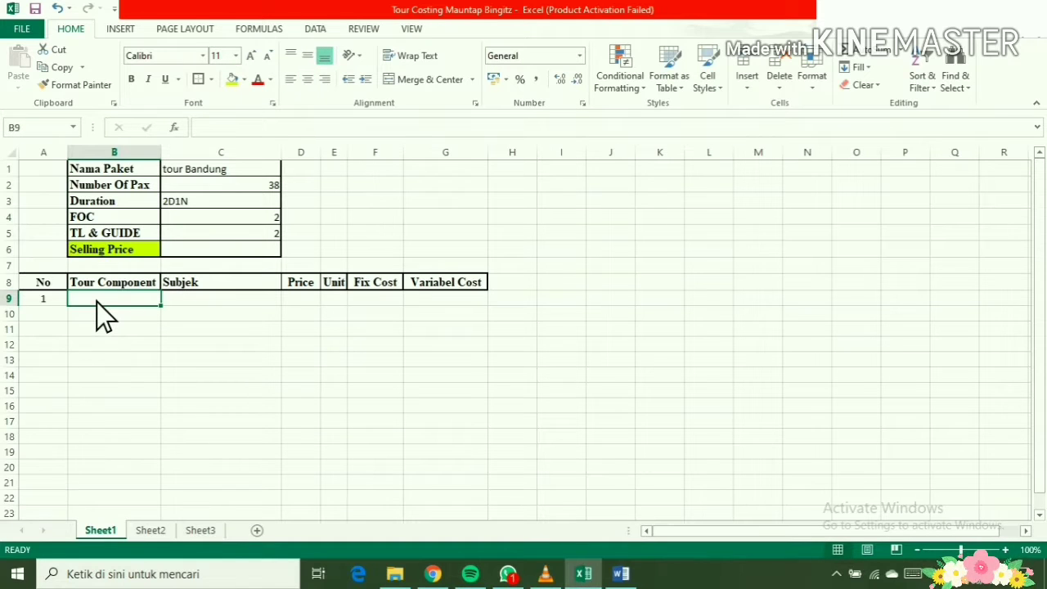
{"action": "type", "text": "tRAN"}
{"action": "key", "text": "BackSpace"}
{"action": "key", "text": "BackSpace"}
{"action": "key", "text": "BackSpace"}
{"action": "key", "text": "BackSpace"}
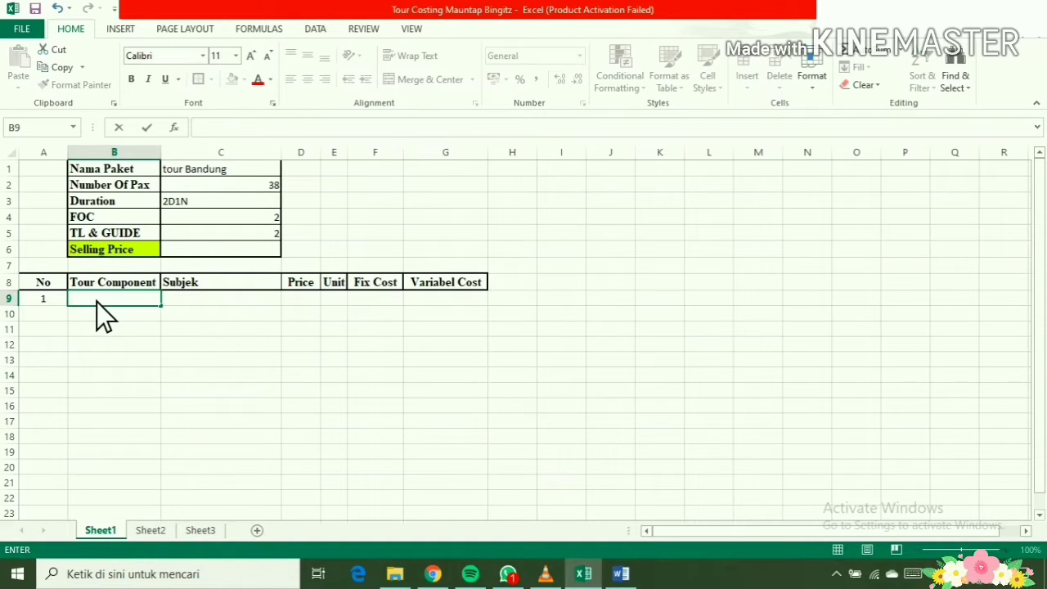
{"action": "type", "text": "Transportasi"}
{"action": "key", "text": "Tab"}
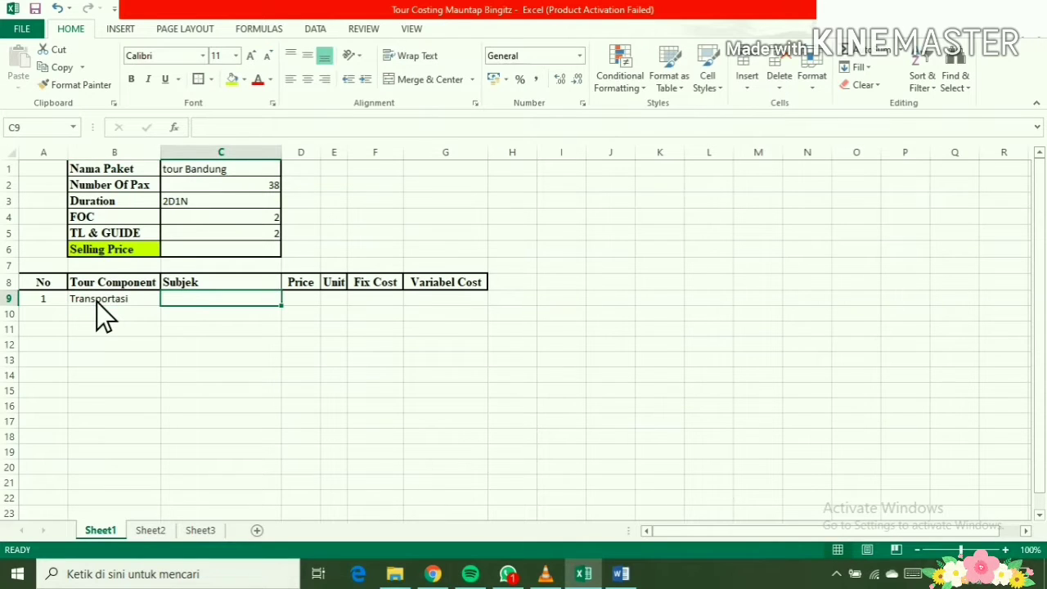
Add component rows 2 and 3 to the costing table, named Akomodasi and Meal
{"action": "left_click", "coordinate": [44, 317]}
{"action": "type", "text": "1"}
{"action": "key", "text": "BackSpace"}
{"action": "type", "text": "2"}
{"action": "key", "text": "Tab"}
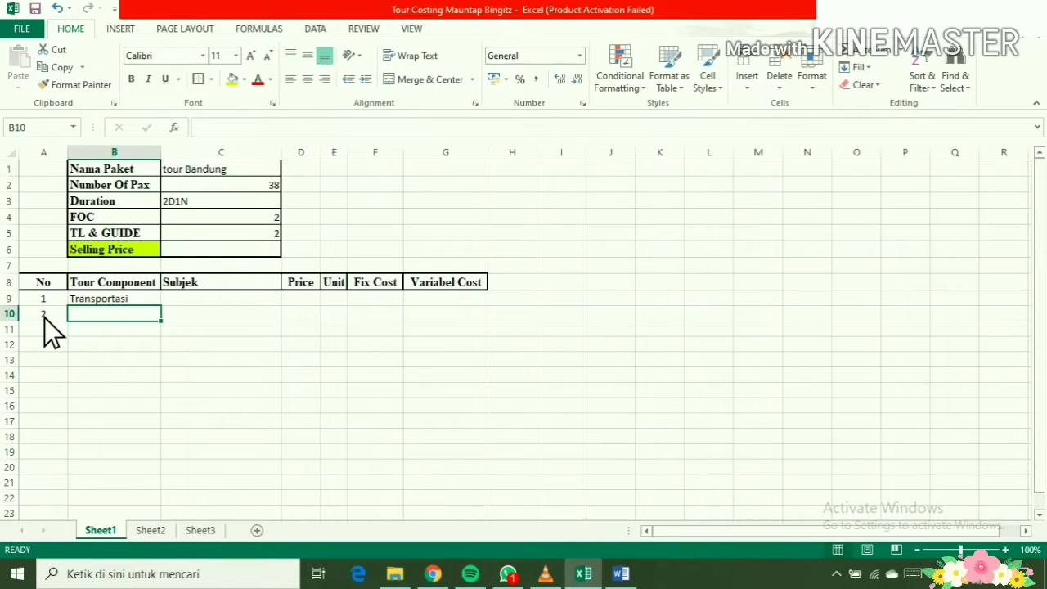
{"action": "type", "text": "Akomodasi"}
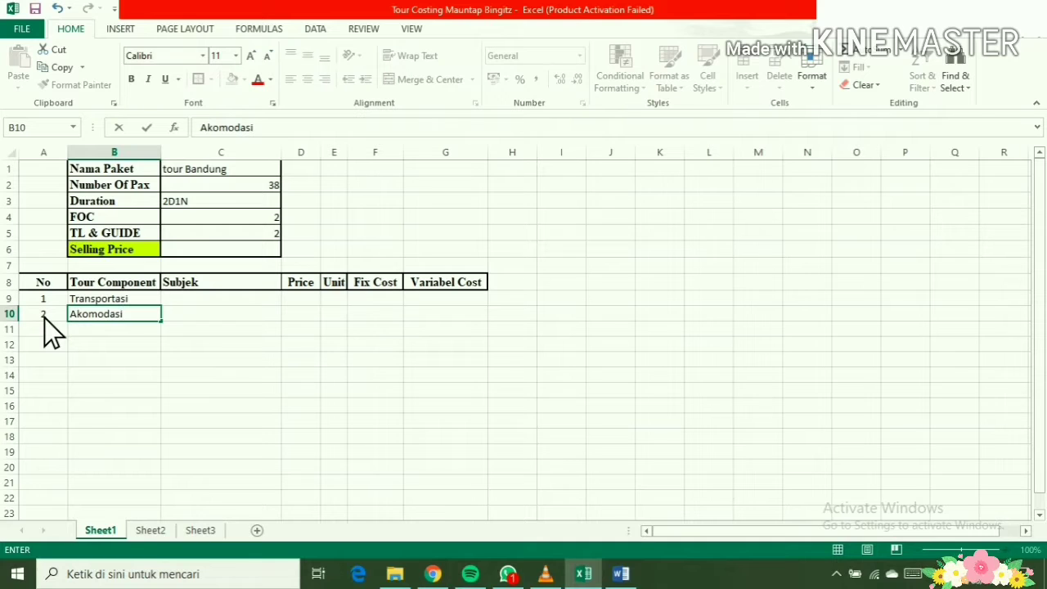
{"action": "key", "text": "Return"}
{"action": "type", "text": "Me"}
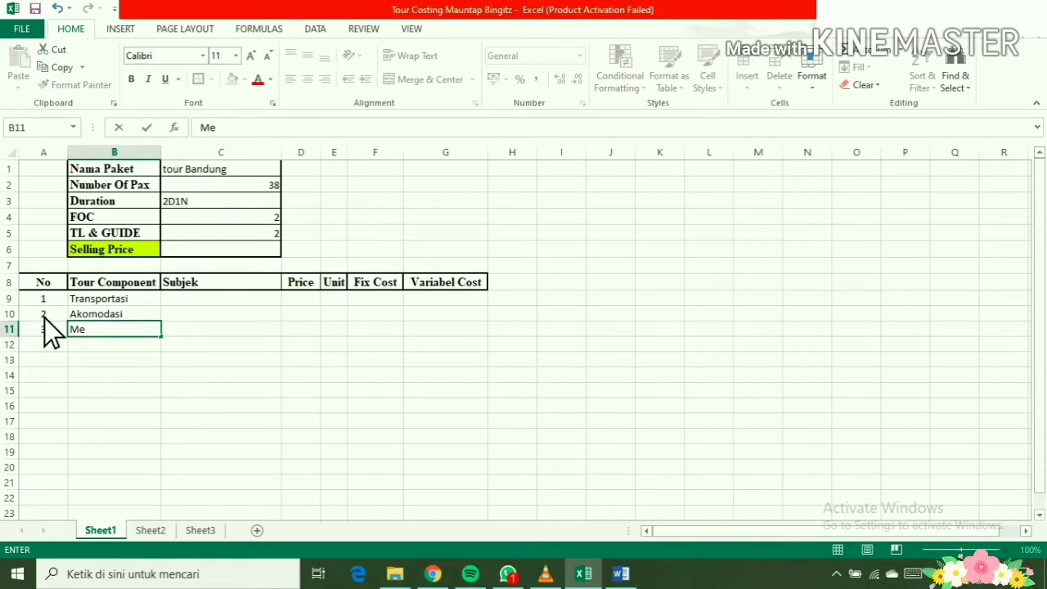
{"action": "type", "text": "al"}
{"action": "key", "text": "Return"}
Add component number 4, Entrance Fee, in row 12 of the costing table
{"action": "key", "text": "Left"}
{"action": "type", "text": "4"}
{"action": "key", "text": "Tab"}
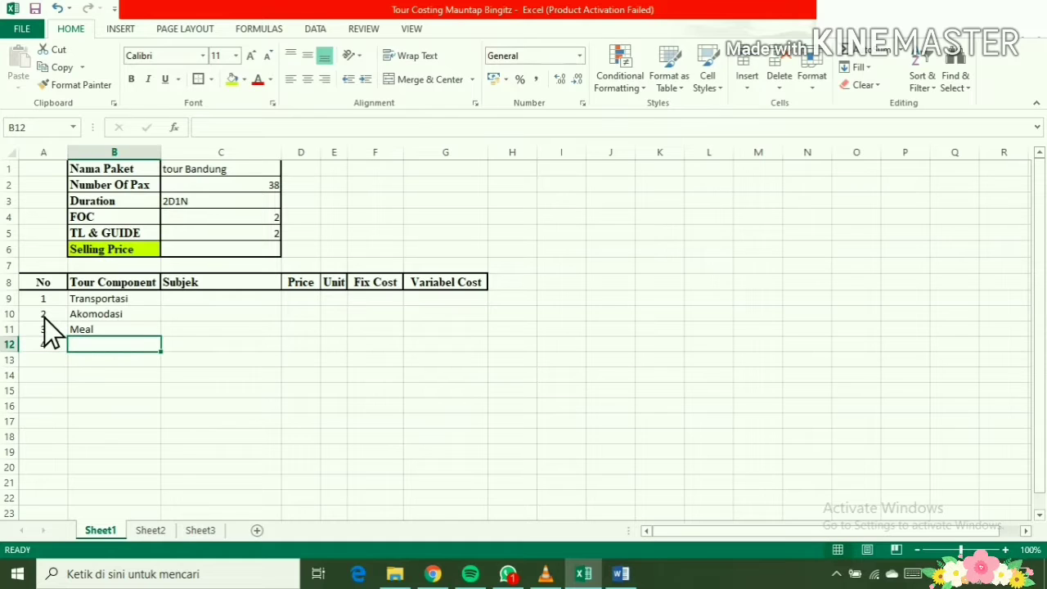
{"action": "type", "text": "E"}
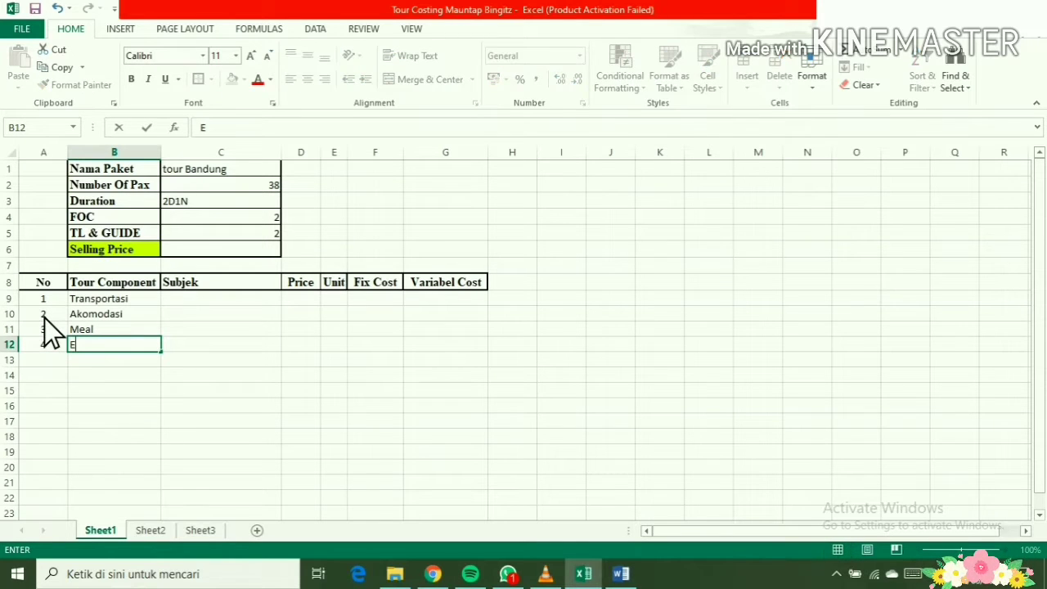
{"action": "type", "text": "ntrance Fee"}
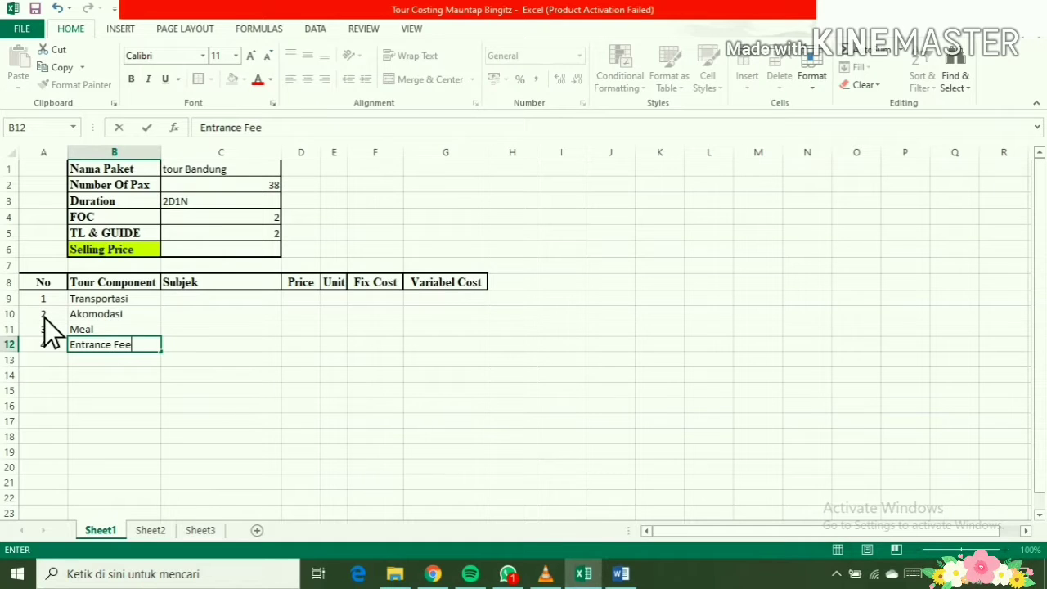
{"action": "key", "text": "Return"}
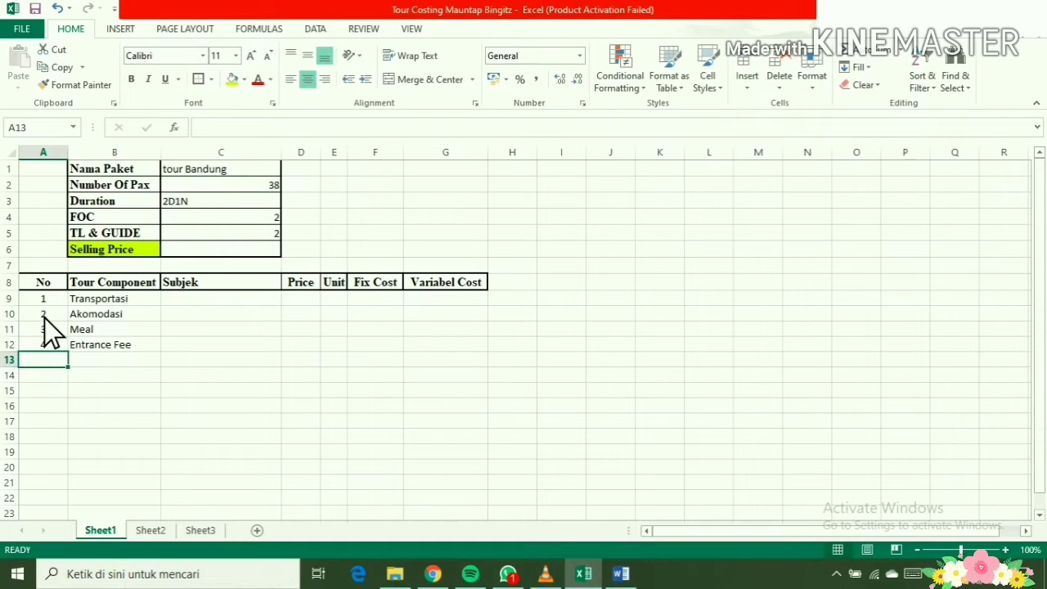
Add component number 5, Tour Leader, and number 6, Other, below Entrance Fee
{"action": "type", "text": "5"}
{"action": "key", "text": "Tab"}
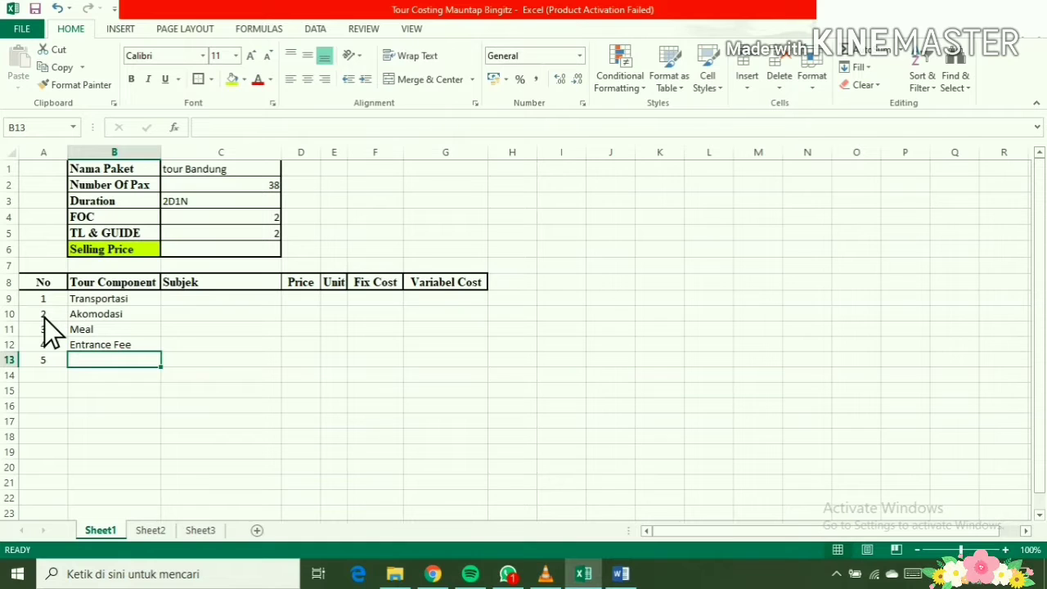
{"action": "type", "text": "Tour L"}
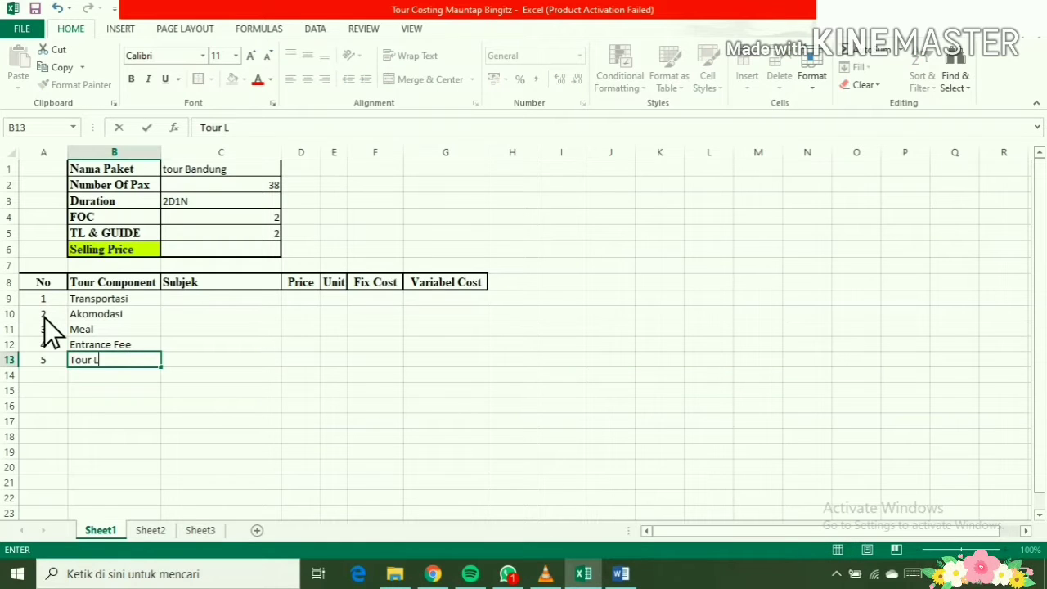
{"action": "type", "text": "eader"}
{"action": "key", "text": "Return"}
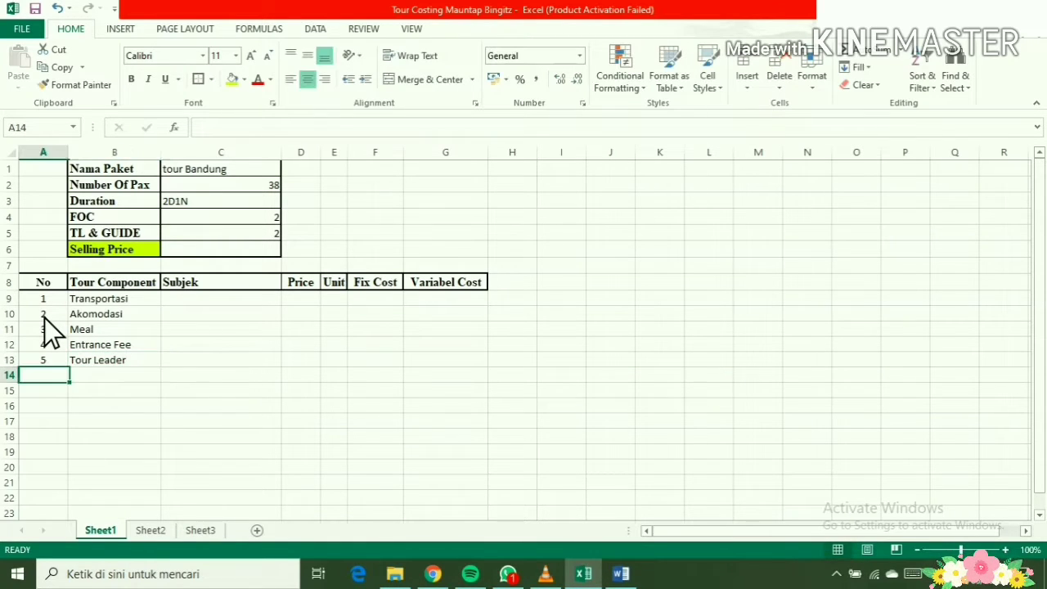
{"action": "type", "text": "6"}
{"action": "key", "text": "Tab"}
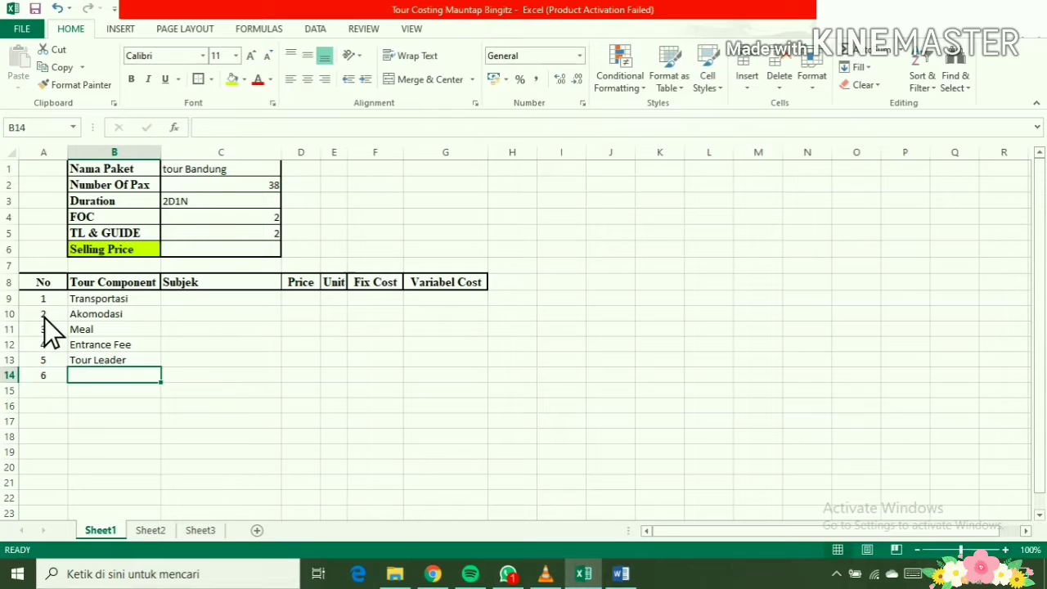
{"action": "type", "text": "Other"}
{"action": "key", "text": "Tab"}
Enter Bus Mania 40 Seat as the Subjek for the Transportasi component in cell C9
{"action": "key", "text": "Up"}
{"action": "key", "text": "Up"}
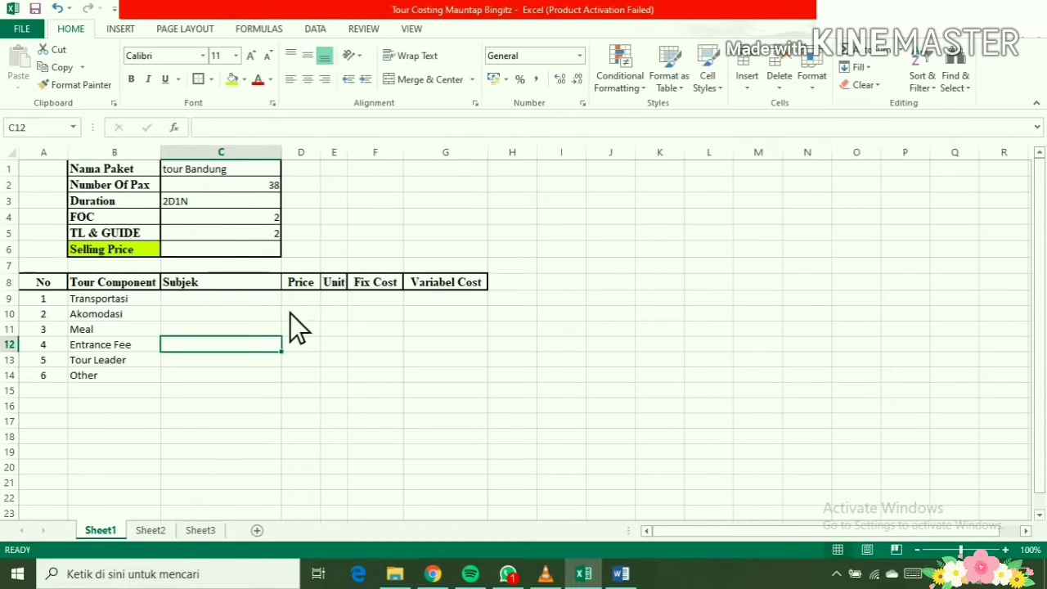
{"action": "left_click", "coordinate": [252, 302]}
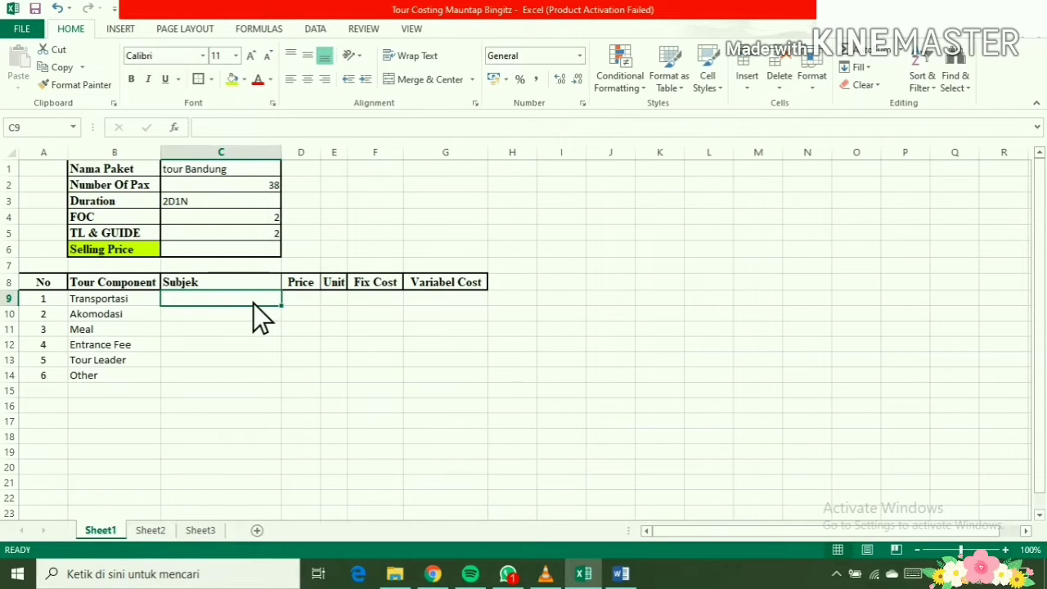
{"action": "type", "text": "Bus Mania"}
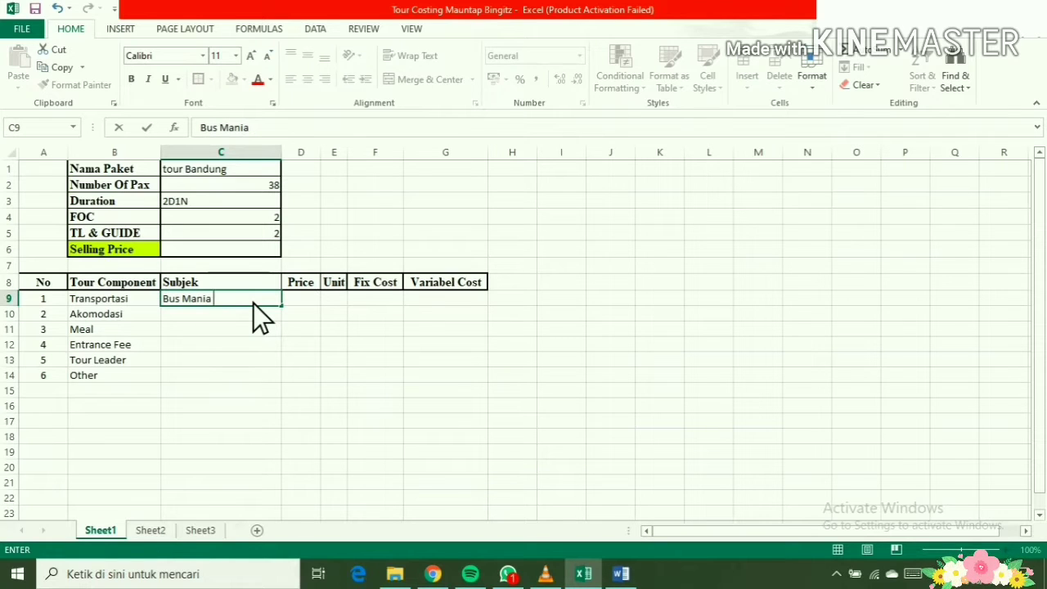
{"action": "type", "text": " $"}
{"action": "key", "text": "BackSpace"}
{"action": "type", "text": "40"}
{"action": "type", "text": " Sea"}
{"action": "type", "text": "t"}
{"action": "key", "text": "BackSpace"}
{"action": "type", "text": "at"}
Insert four blank rows above the Akomodasi row
{"action": "left_click", "coordinate": [10, 314]}
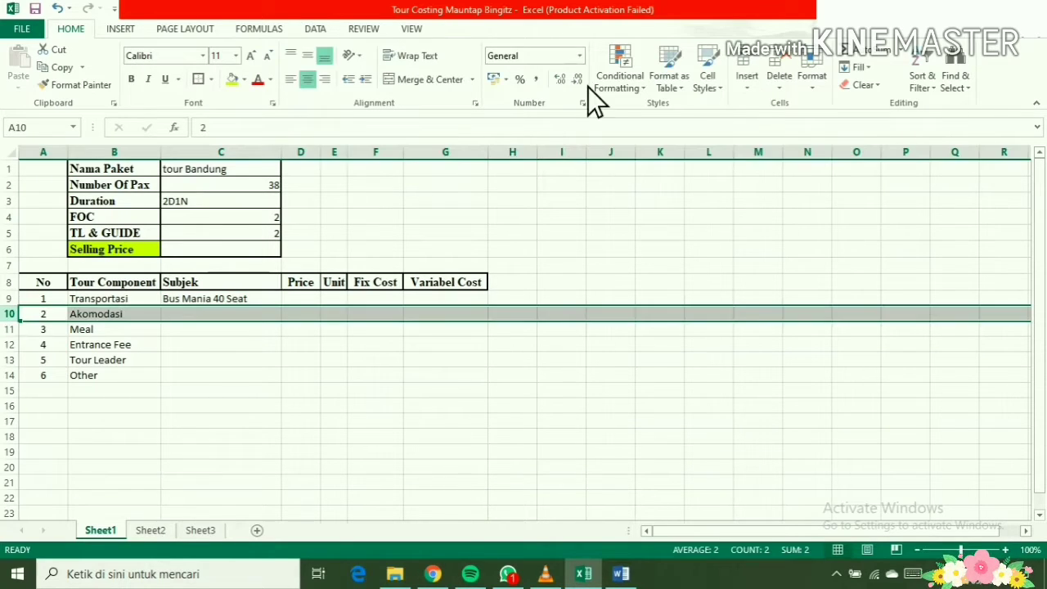
{"action": "left_click", "coordinate": [749, 64]}
{"action": "left_click", "coordinate": [749, 64]}
{"action": "left_click", "coordinate": [749, 64]}
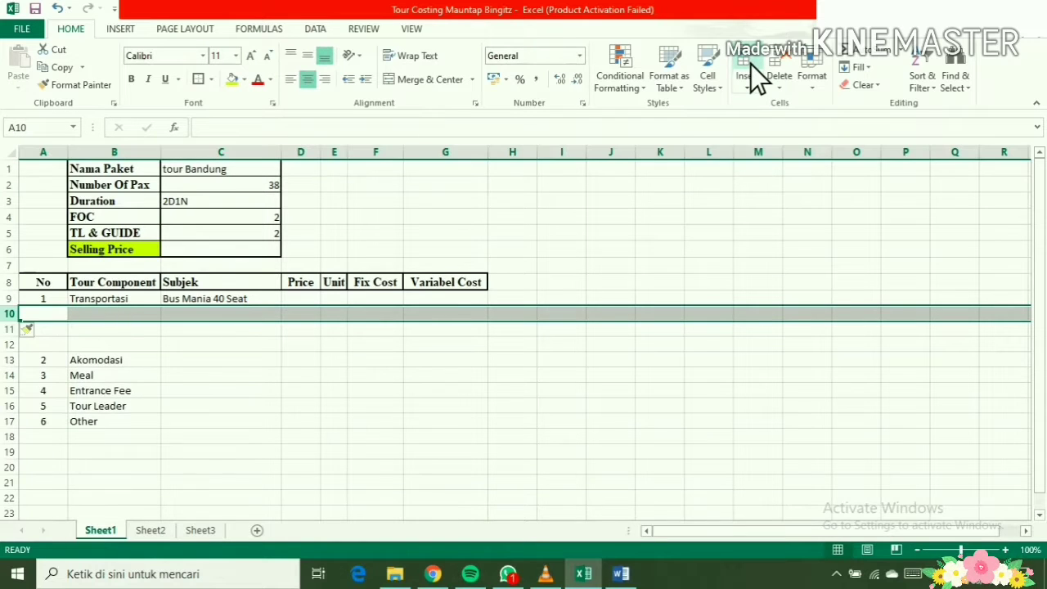
{"action": "left_click", "coordinate": [750, 64]}
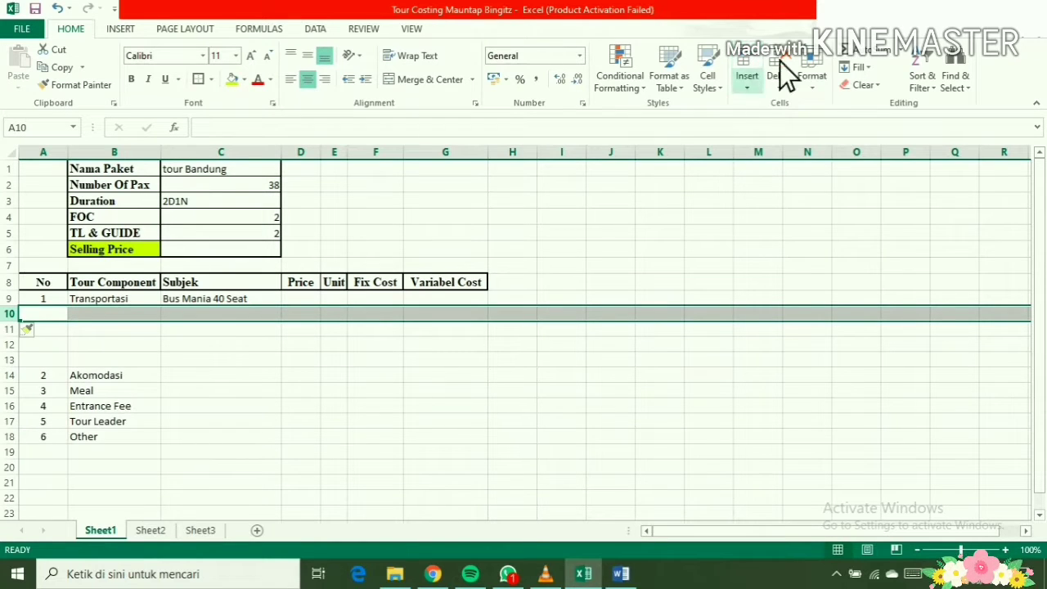
Enter Toll PP (JKT-BND) as the second Transportasi item in cell C10
{"action": "left_click", "coordinate": [219, 318]}
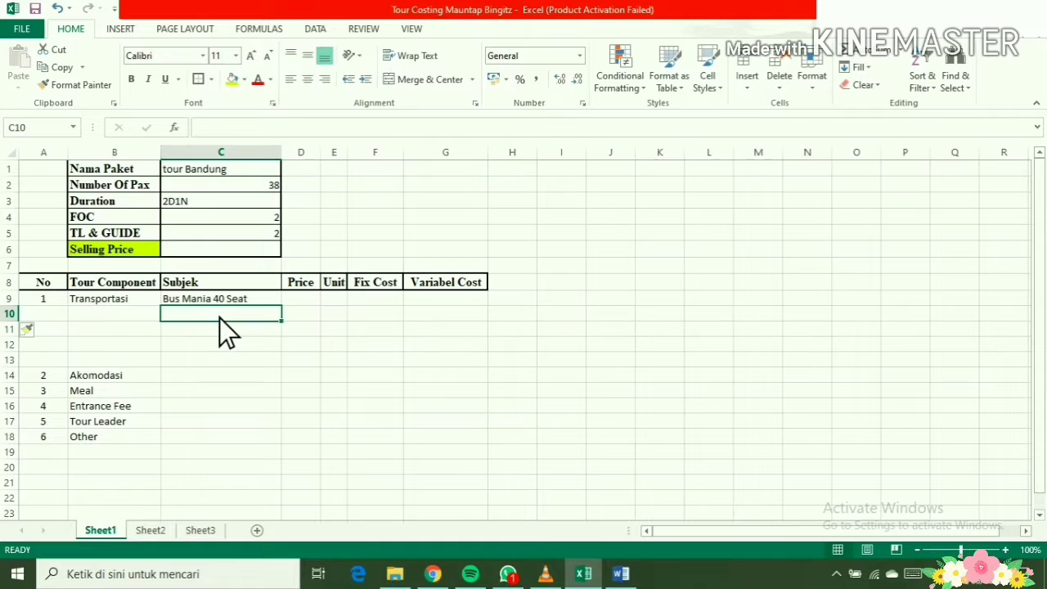
{"action": "type", "text": "Toll"}
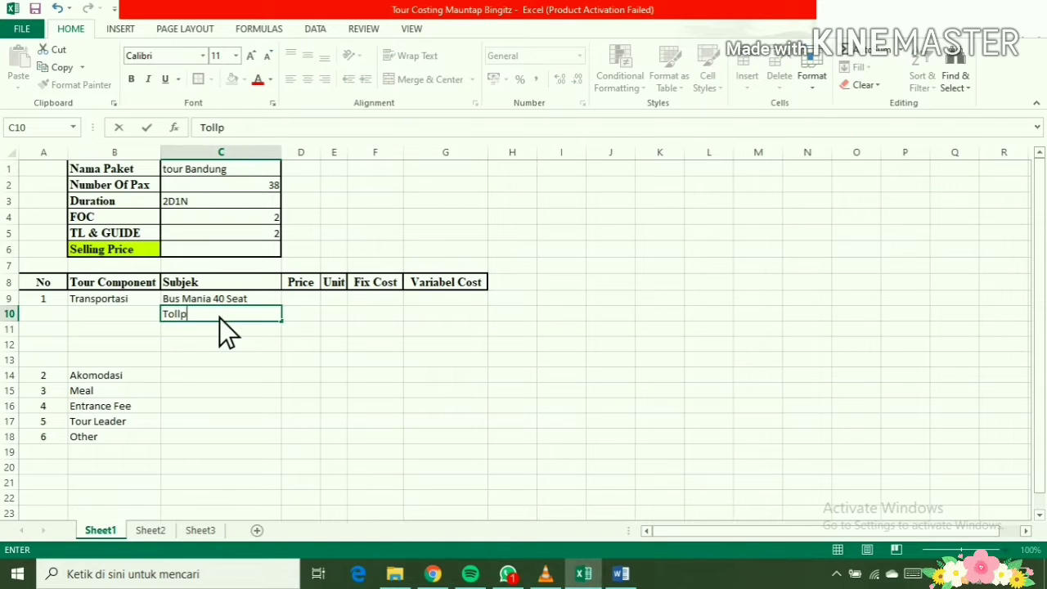
{"action": "type", "text": " PP (JKT-B"}
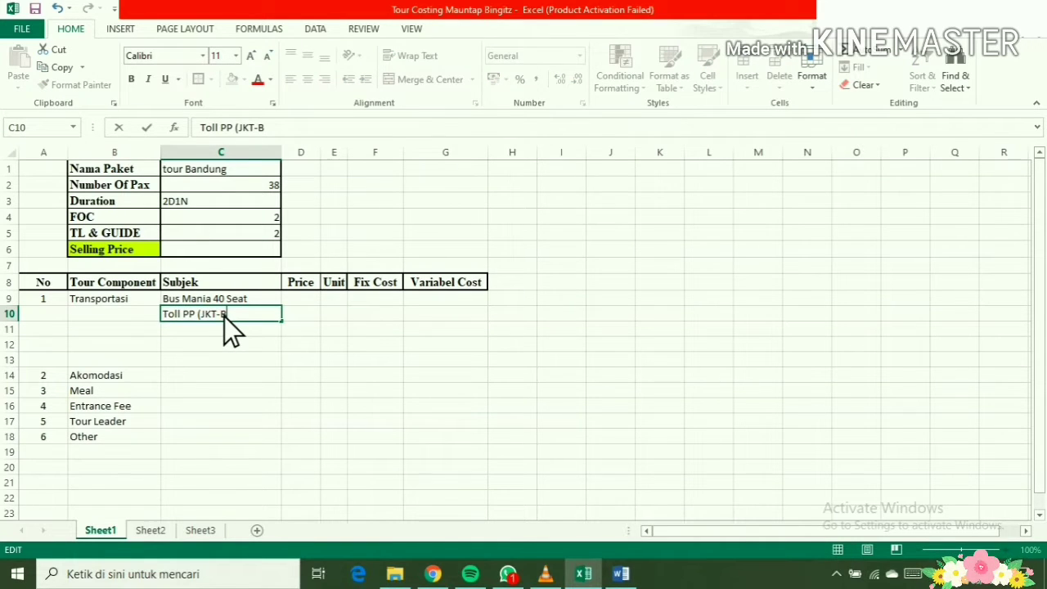
{"action": "type", "text": "ND)"}
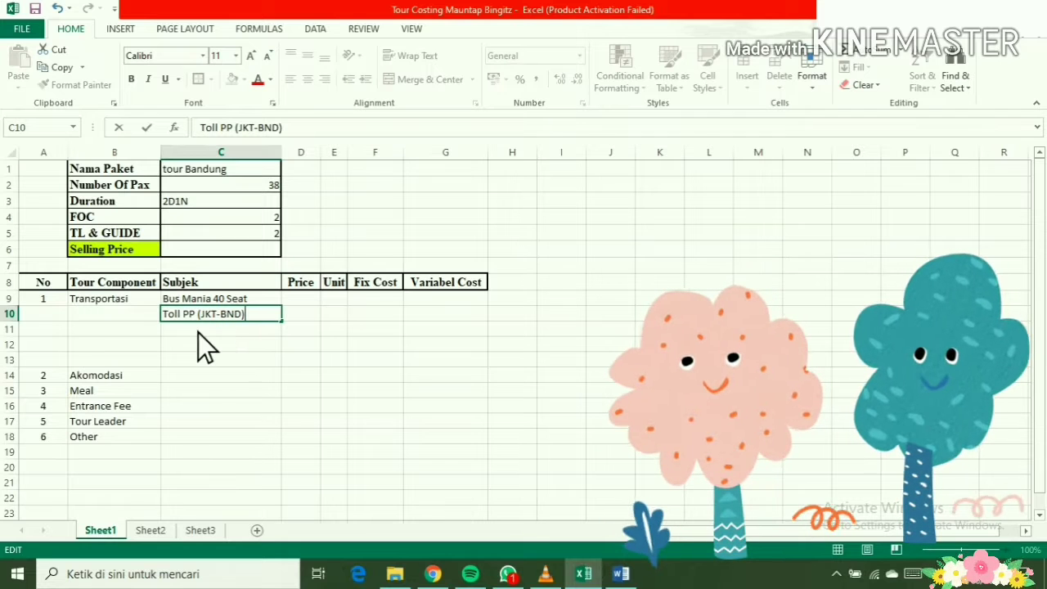
{"action": "key", "text": "Return"}
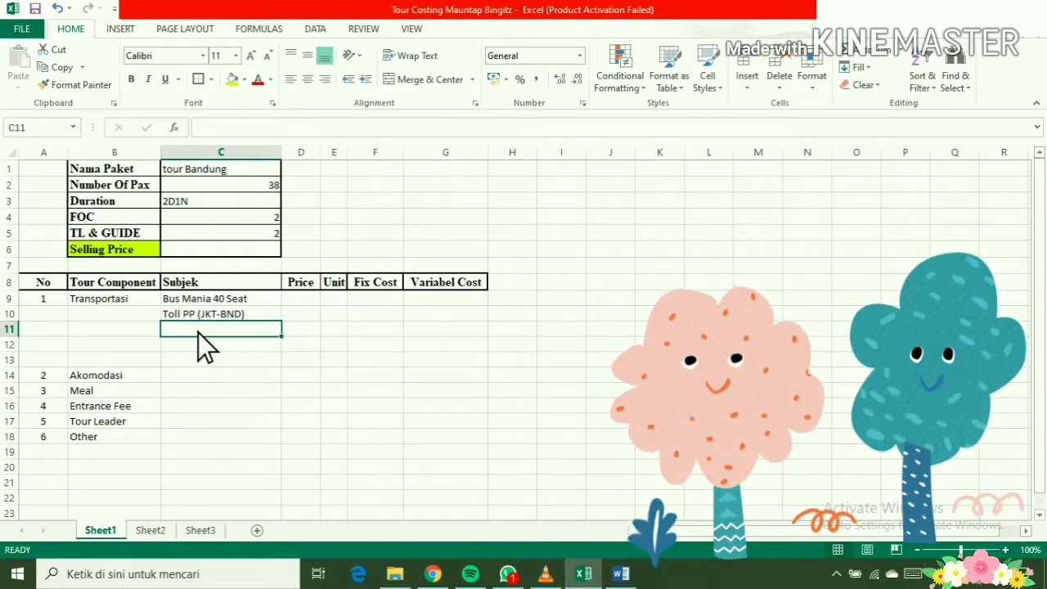
Enter Parkir in cell C11 and Tips Kru Bus in cell C12 as further Transportasi items
{"action": "type", "text": "Par"}
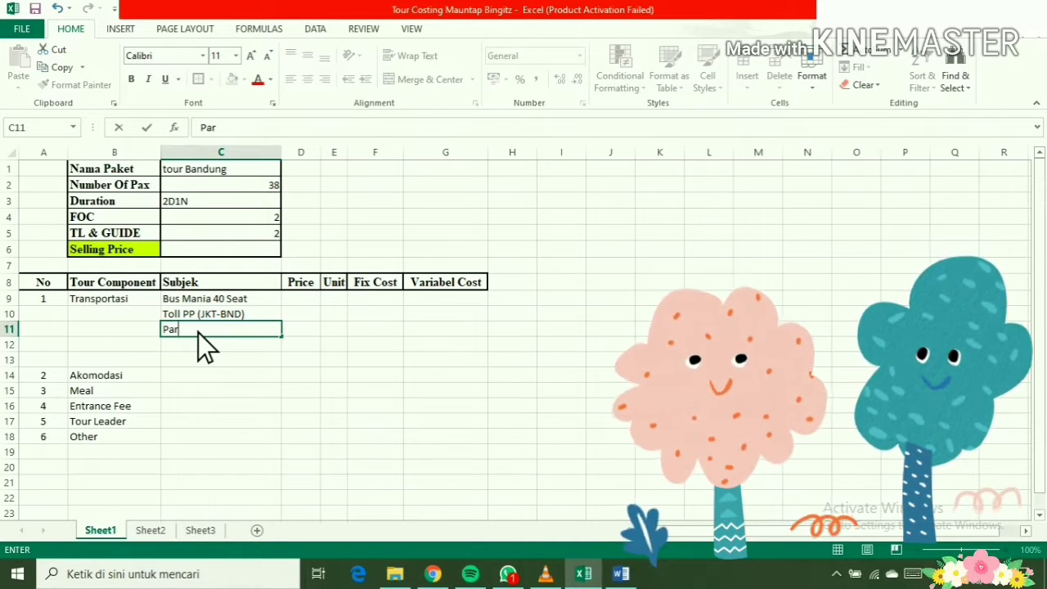
{"action": "type", "text": "kir"}
{"action": "key", "text": "Return"}
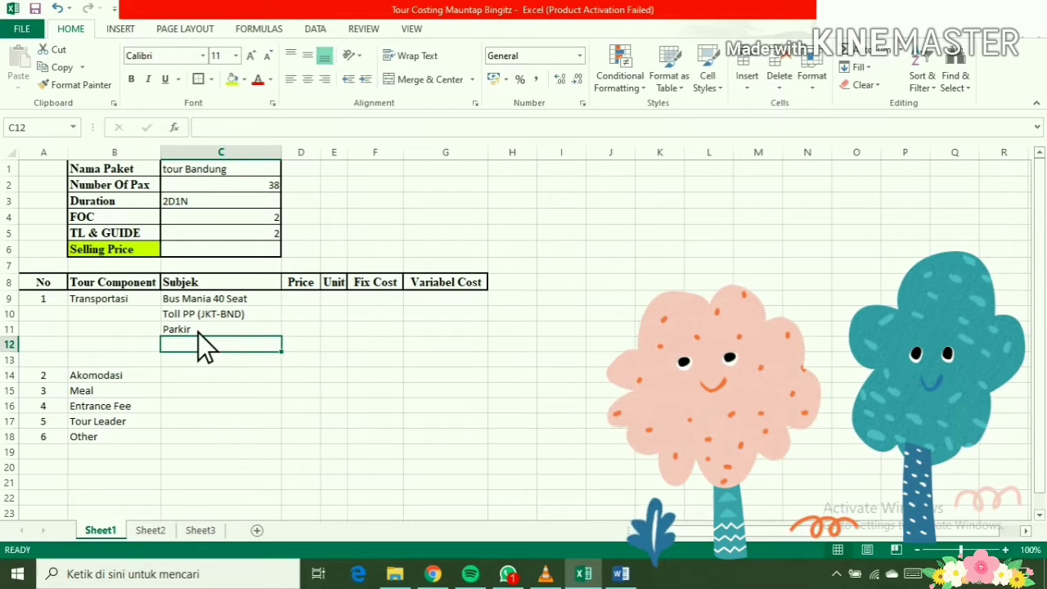
{"action": "type", "text": "Tips"}
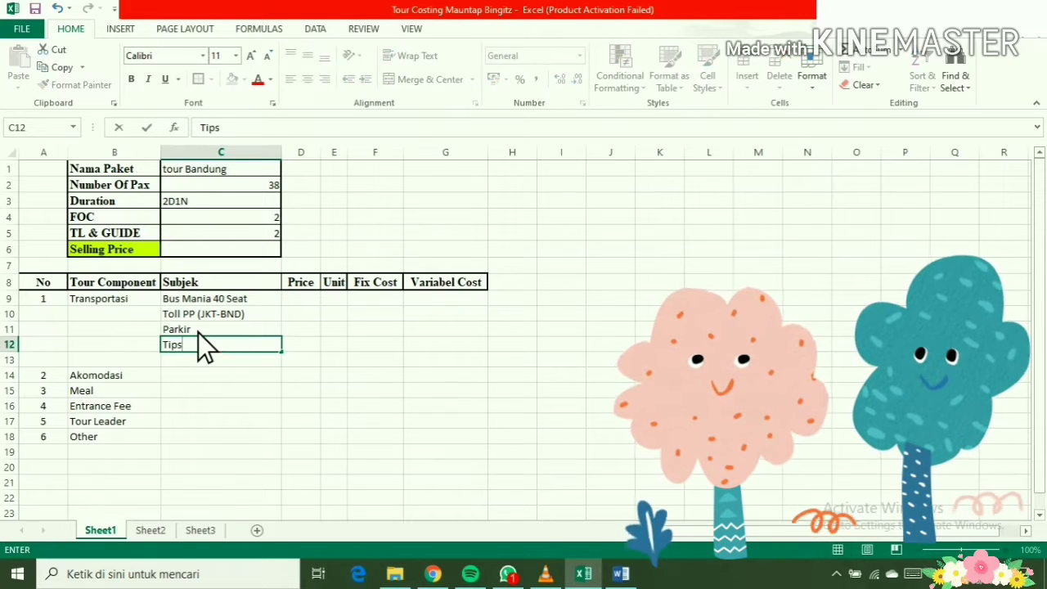
{"action": "type", "text": " Kru BUs"}
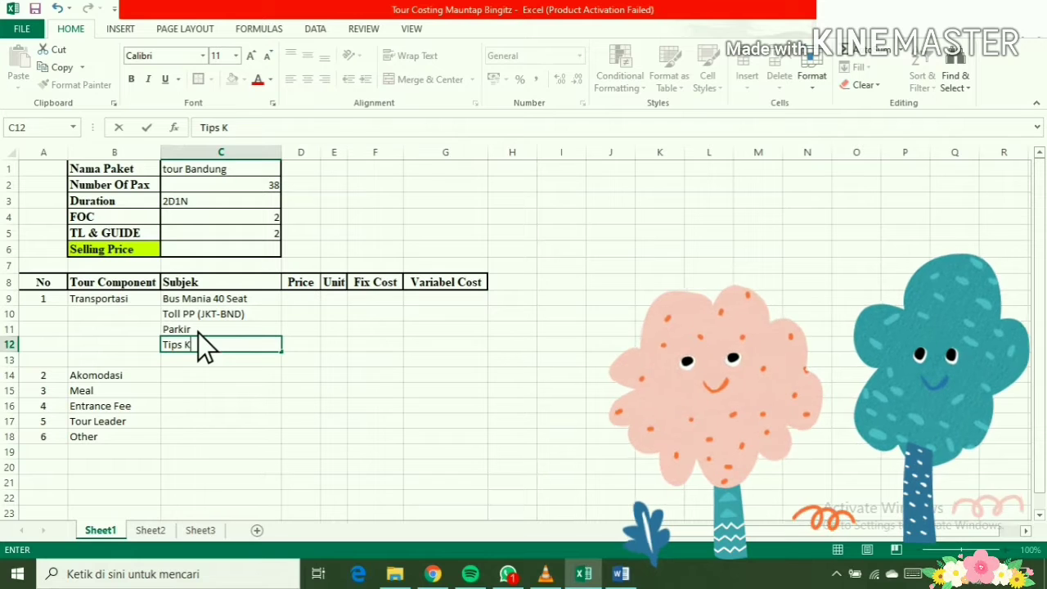
{"action": "key", "text": "BackSpace"}
{"action": "key", "text": "BackSpace"}
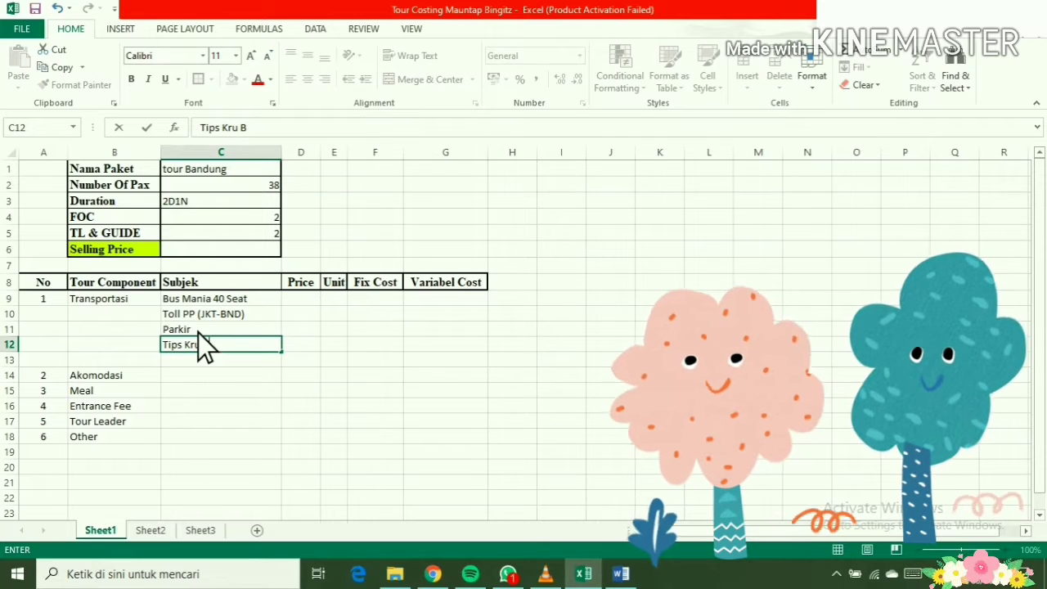
{"action": "type", "text": "us"}
{"action": "left_click", "coordinate": [182, 375]}
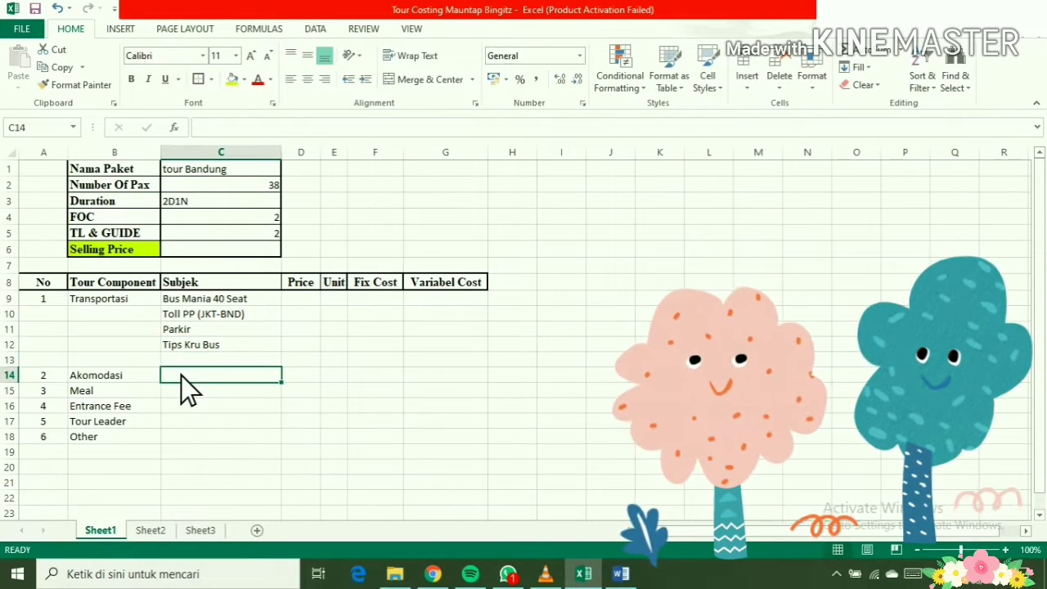
Insert a blank row above the Meal row and enter Cozy Hotel *** as the Akomodasi item in cell C14
{"action": "left_click", "coordinate": [10, 392]}
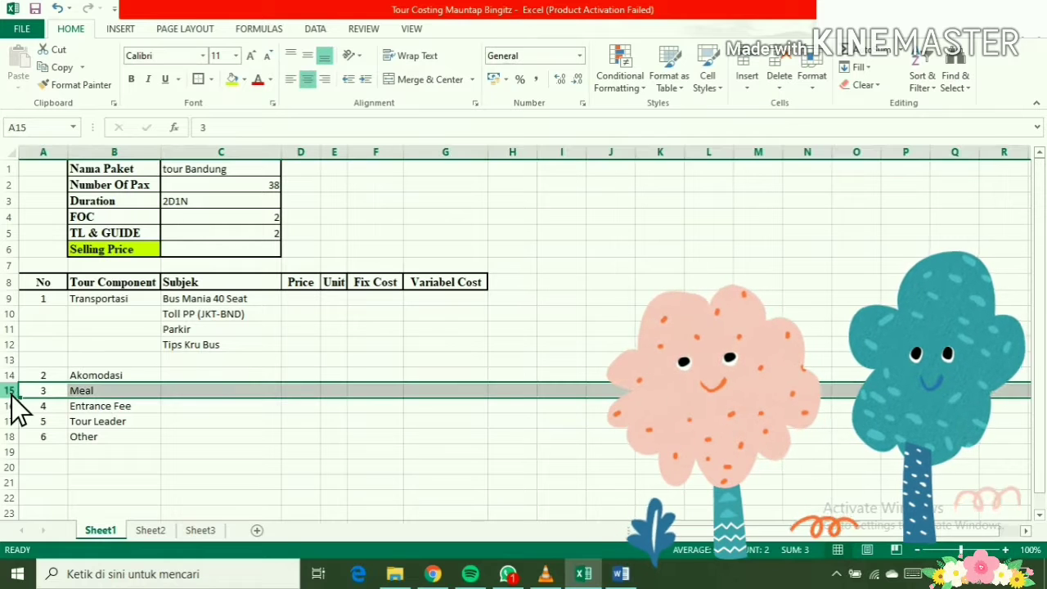
{"action": "left_click", "coordinate": [757, 54]}
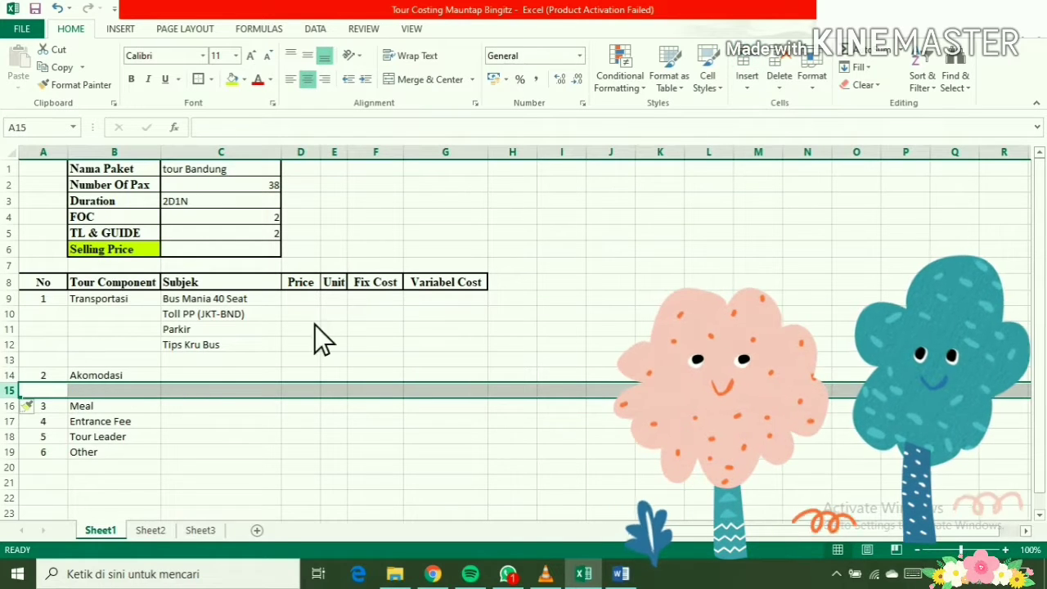
{"action": "left_click", "coordinate": [212, 374]}
{"action": "type", "text": "C"}
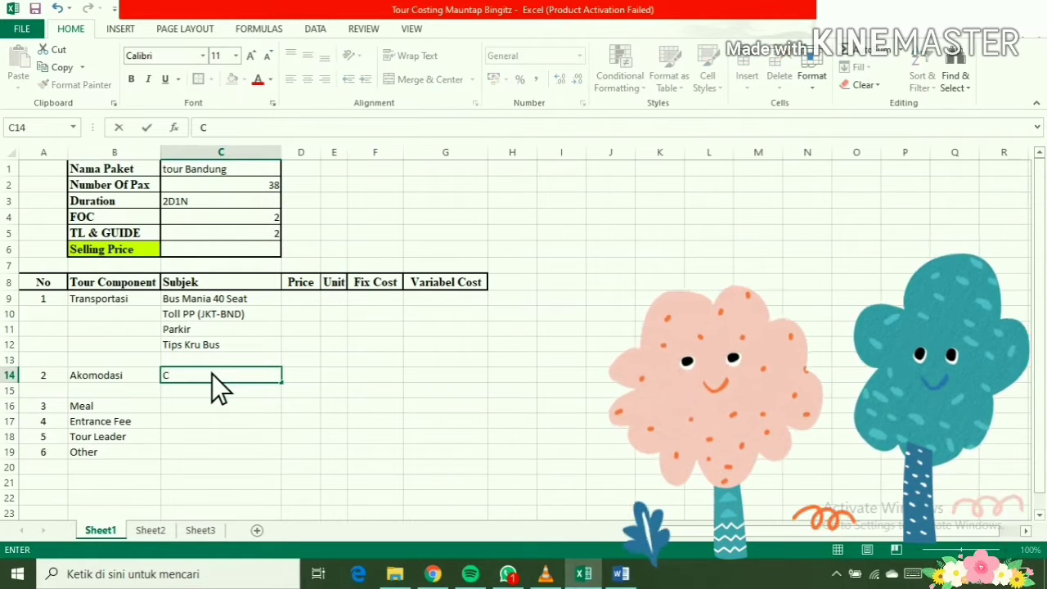
{"action": "type", "text": "o"}
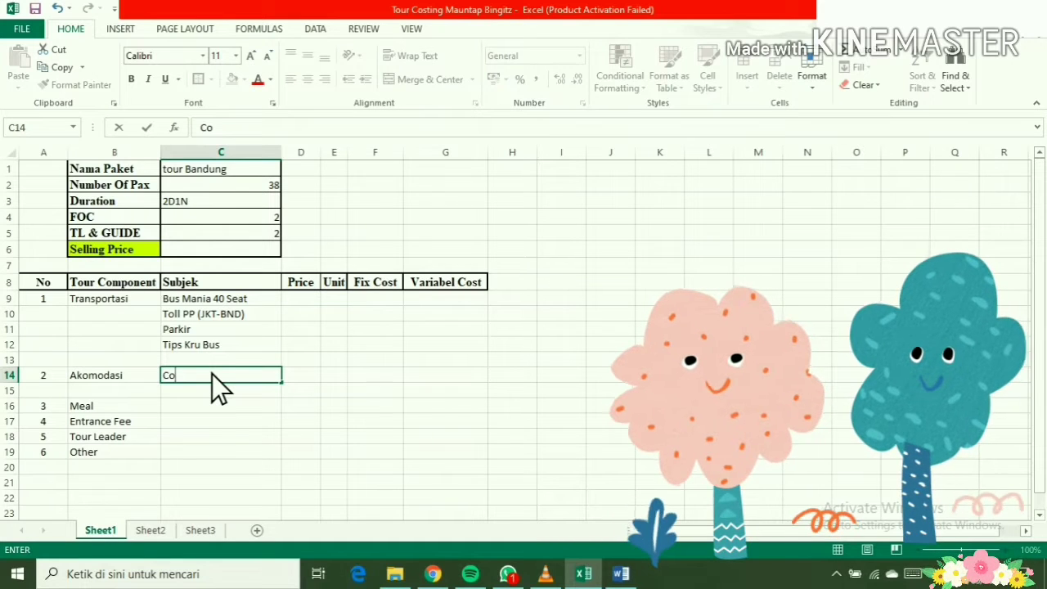
{"action": "type", "text": "zy Hotel ***"}
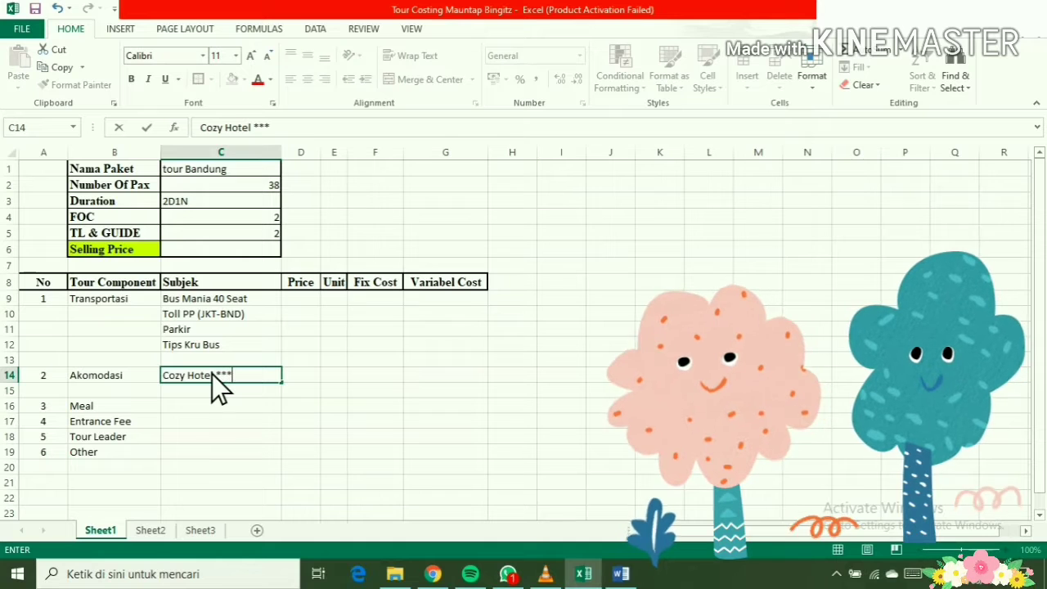
{"action": "left_click", "coordinate": [214, 407]}
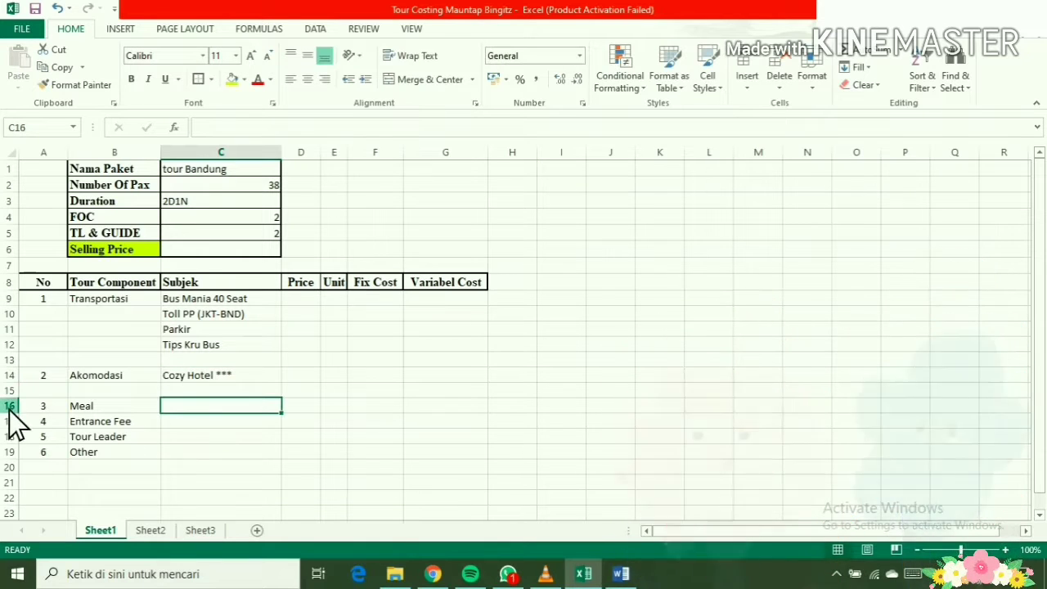
Insert ten blank rows above the Entrance Fee row to make room for the meal items
{"action": "left_click", "coordinate": [10, 406]}
{"action": "left_click", "coordinate": [200, 407]}
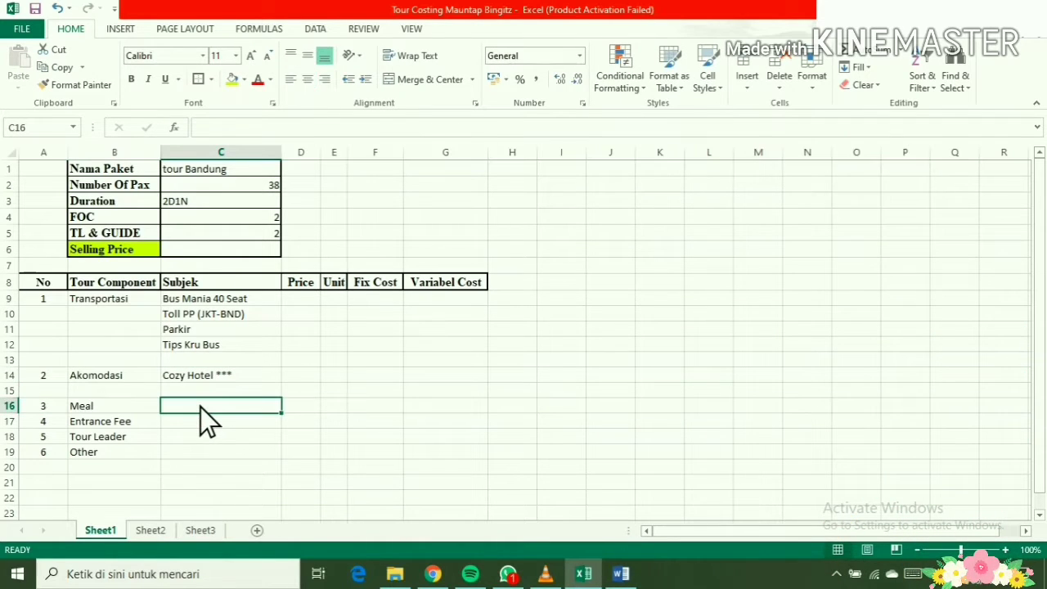
{"action": "left_click", "coordinate": [10, 422]}
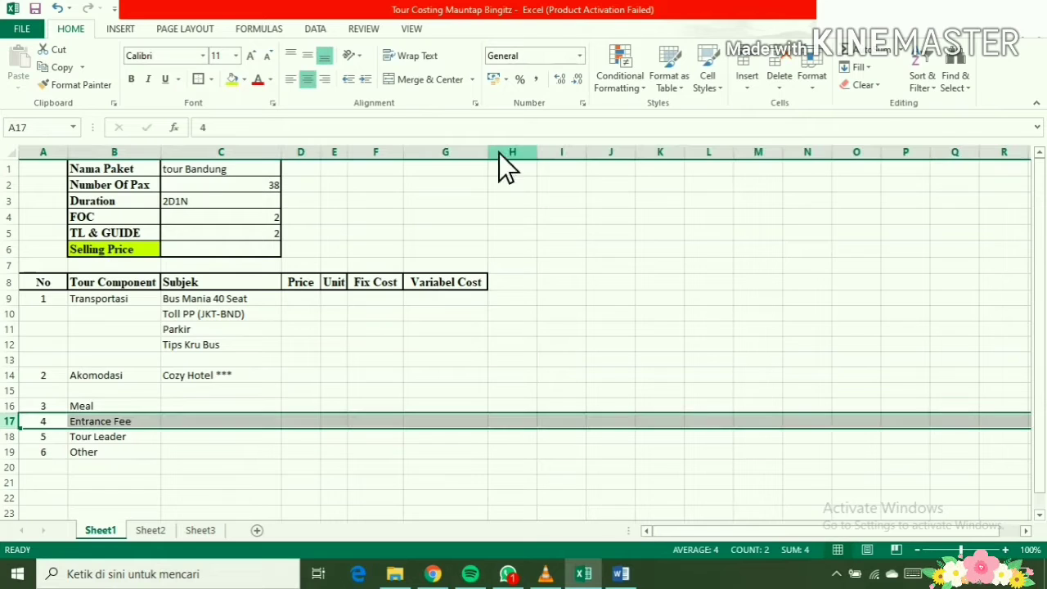
{"action": "left_click", "coordinate": [754, 57]}
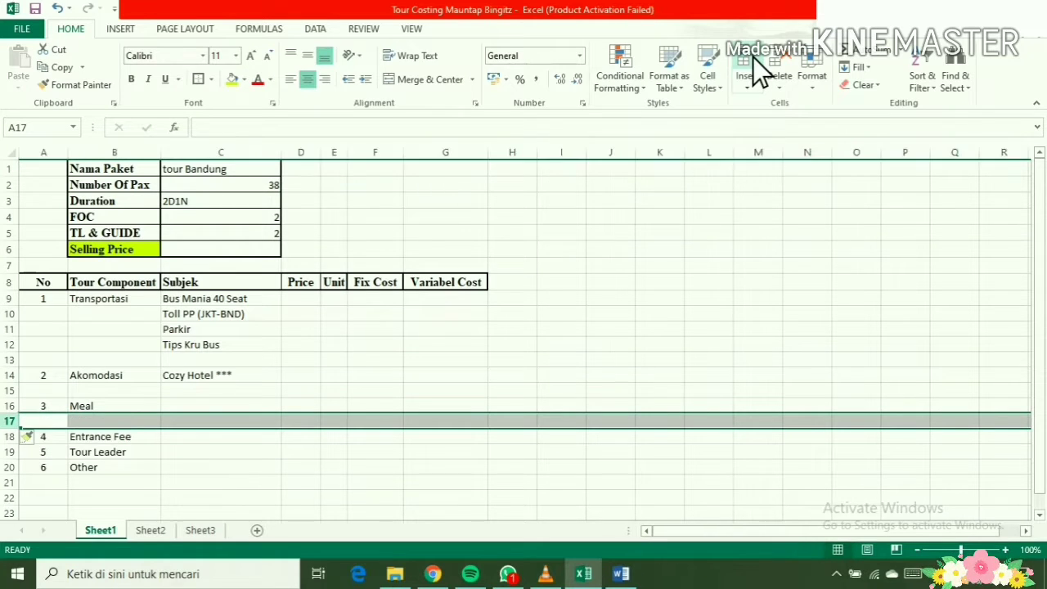
{"action": "left_click", "coordinate": [754, 57]}
{"action": "left_click", "coordinate": [754, 57]}
{"action": "left_click", "coordinate": [753, 57]}
{"action": "left_click", "coordinate": [753, 57]}
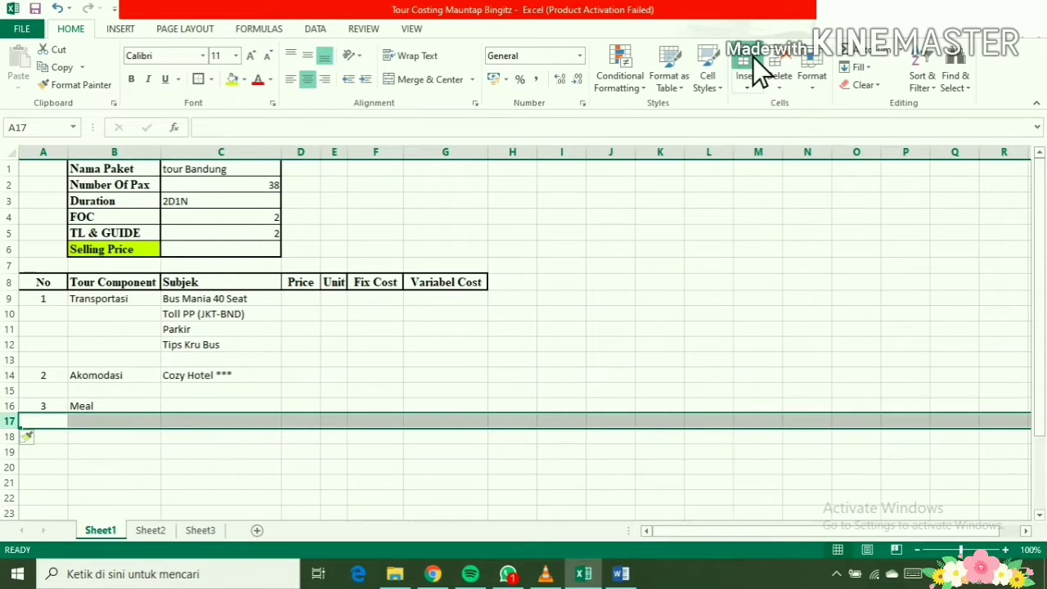
Enter Day 1 in cell C16 beside Meal and Breakfast at RM Kenyang in the cell below it
{"action": "left_click", "coordinate": [199, 408]}
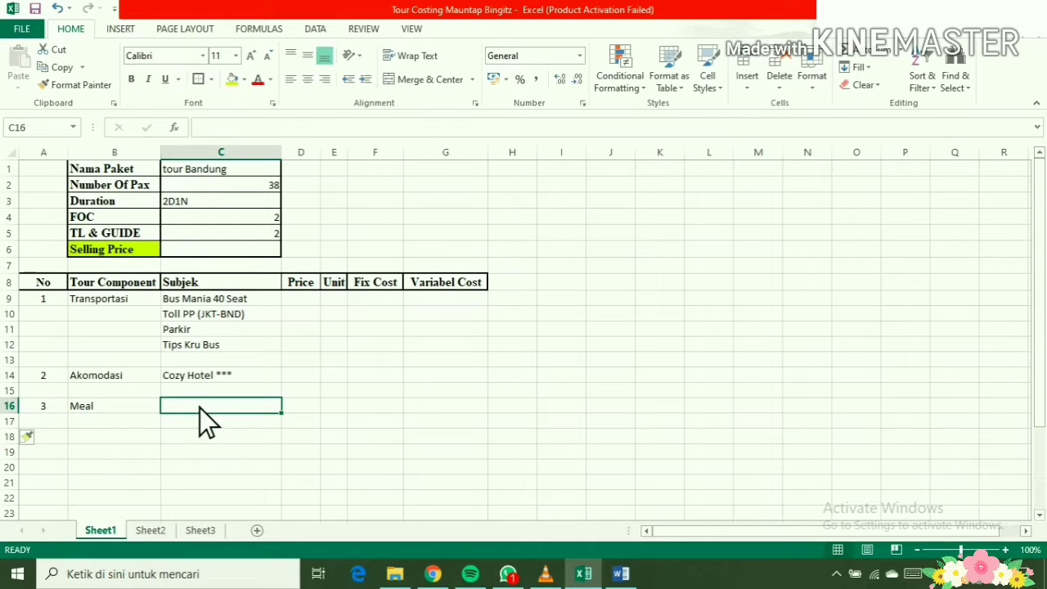
{"action": "type", "text": "Day 1"}
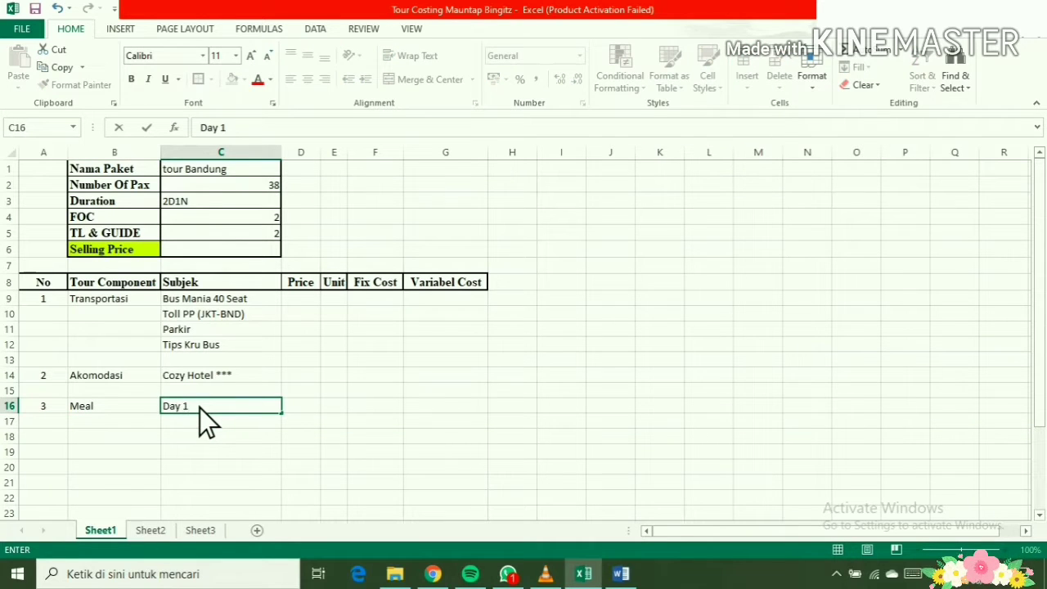
{"action": "key", "text": "Return"}
{"action": "type", "text": "Bre"}
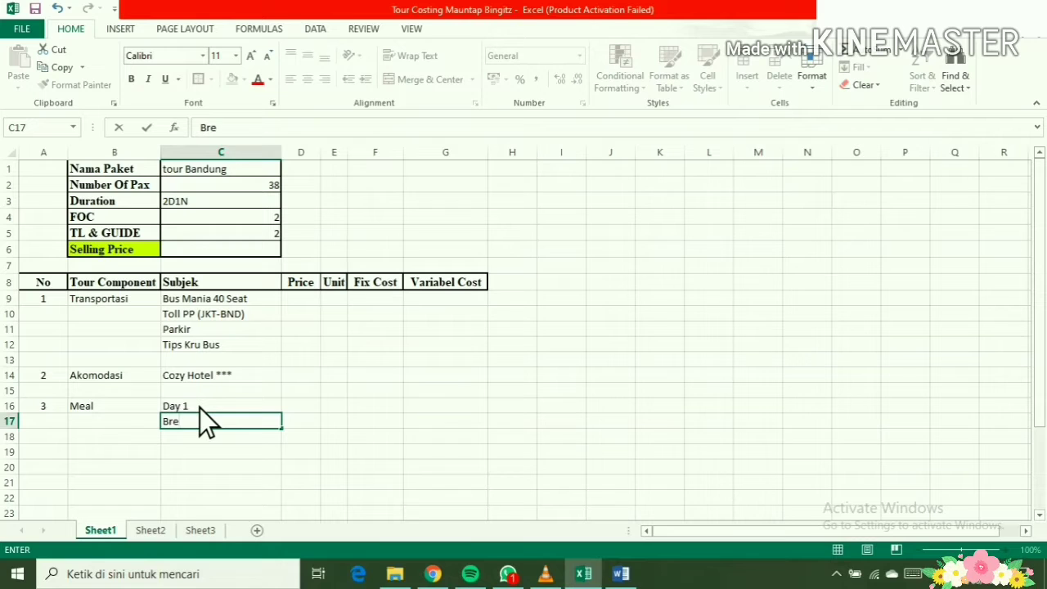
{"action": "type", "text": "akfast RM Kenyang"}
{"action": "key", "text": "Return"}
Add Lunch at Gang Pengkolan Resto in C18 and Dinner at Boemi Sundanis Resto in C19 under Day 1
{"action": "type", "text": "Lunch"}
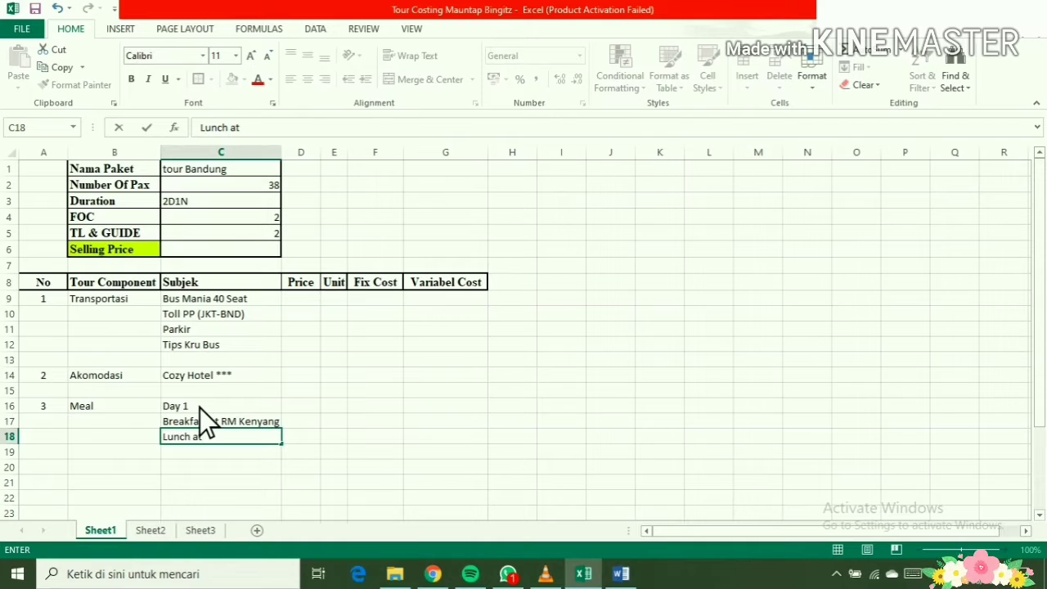
{"action": "type", "text": " at"}
{"action": "type", "text": "Gang Pengkolan Resto"}
{"action": "key", "text": "Return"}
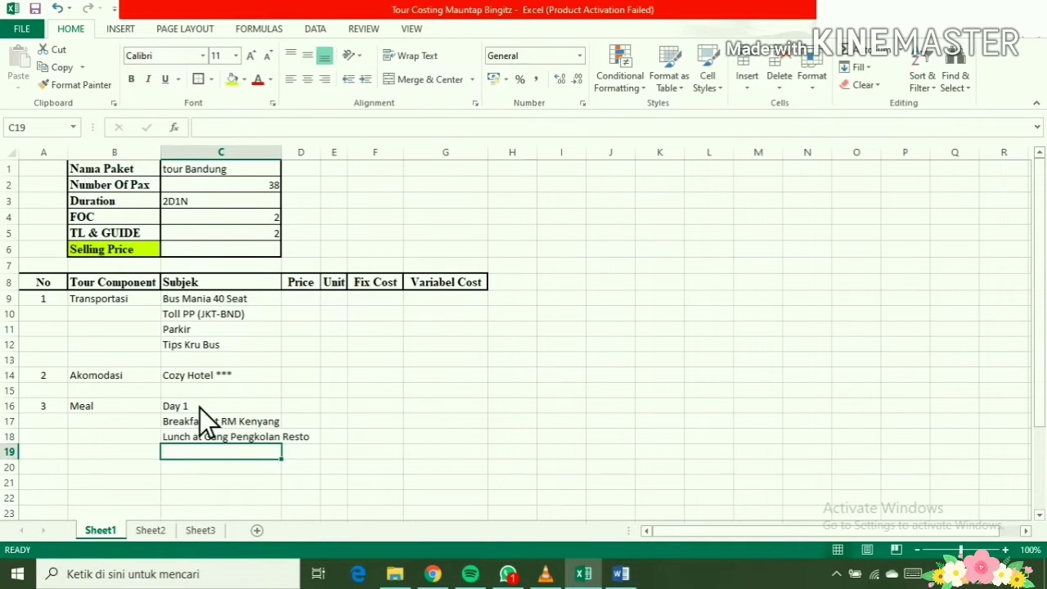
{"action": "type", "text": "Dinne"}
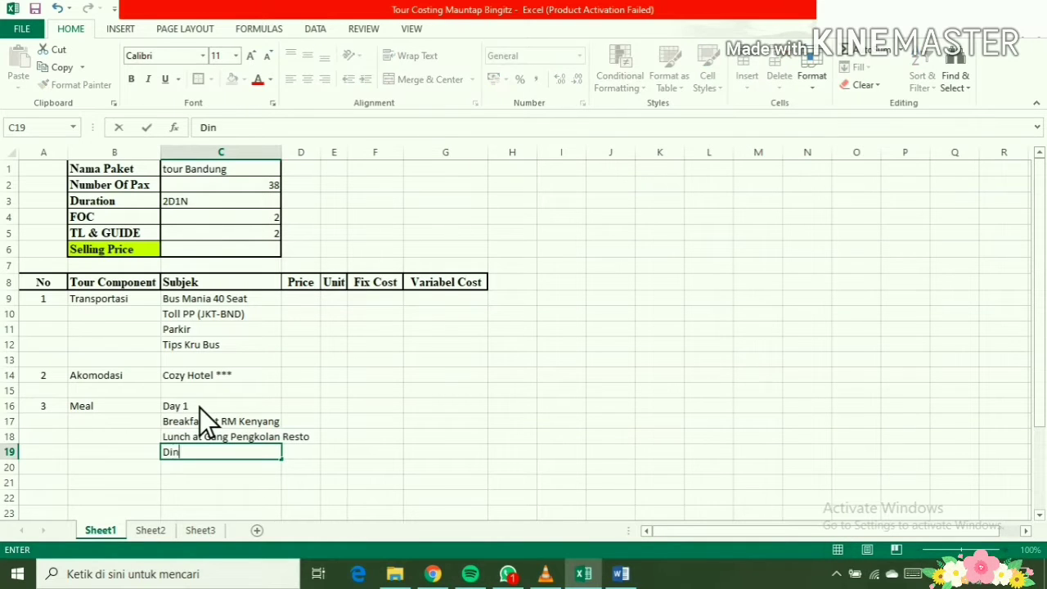
{"action": "type", "text": "r at"}
{"action": "type", "text": "Boemi Sundanis Resto"}
{"action": "key", "text": "Return"}
Enter Day 2 in cell C20 and Breakfast at Hotel in cell C21 for the Meal component
{"action": "type", "text": "D"}
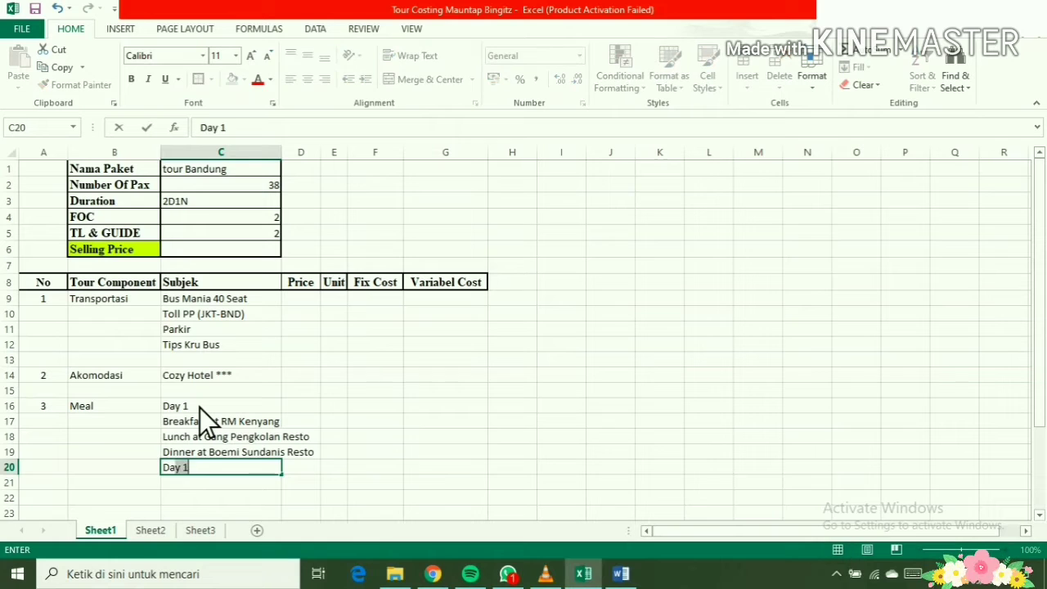
{"action": "type", "text": "ay 2"}
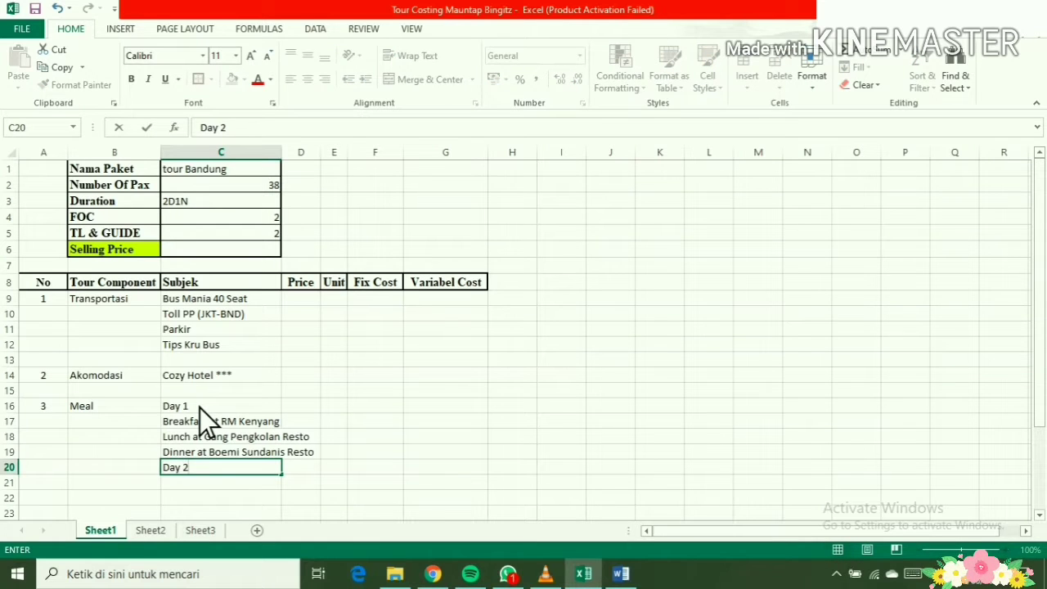
{"action": "key", "text": "Return"}
{"action": "type", "text": "Bre"}
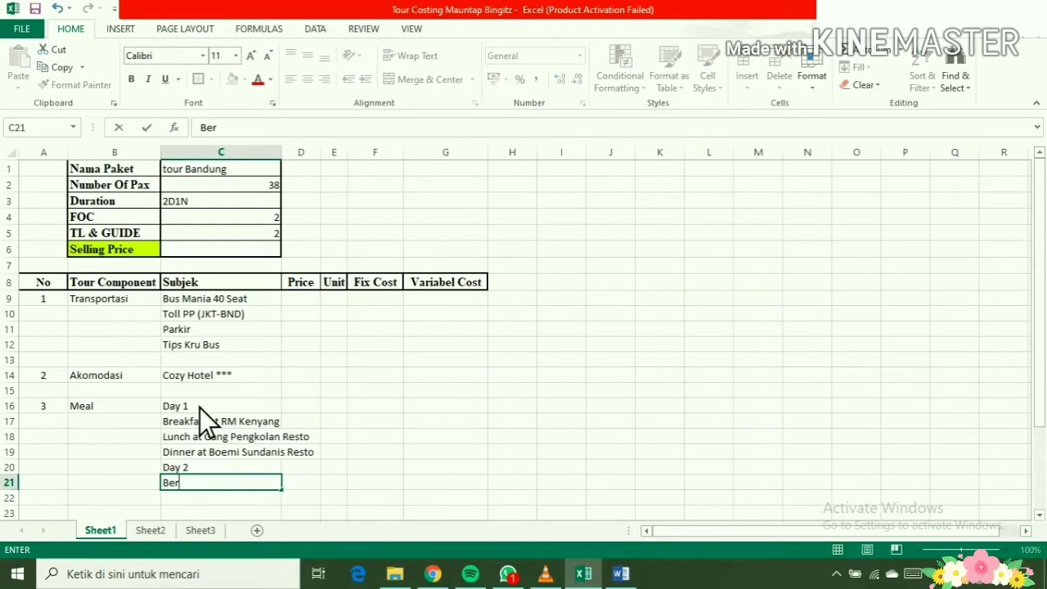
{"action": "type", "text": "akfast at Hotel"}
{"action": "key", "text": "Return"}
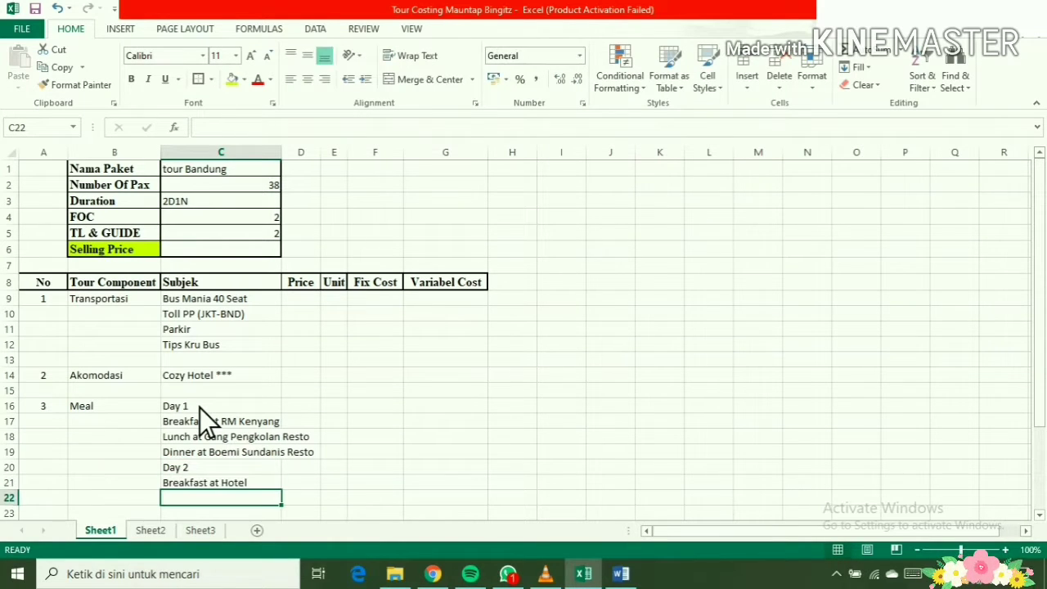
Add Lunch at RM Lembangan in C22 and Dinner at Ayam Kukus Resto in C23 under Day 2
{"action": "type", "text": "Lunch at "}
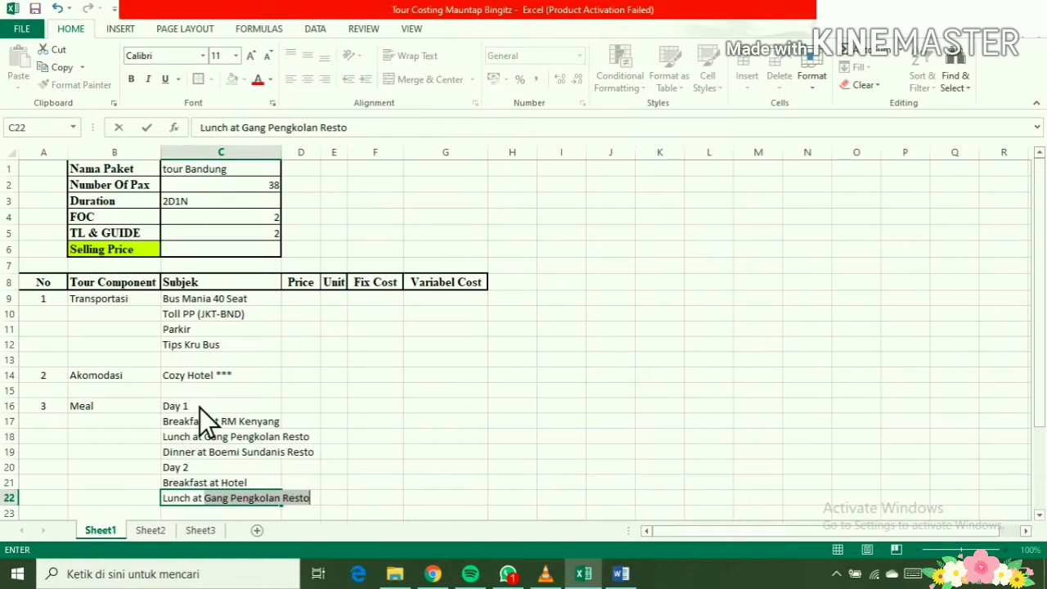
{"action": "type", "text": "RM Lembangan"}
{"action": "key", "text": "Return"}
{"action": "type", "text": "Dinner at "}
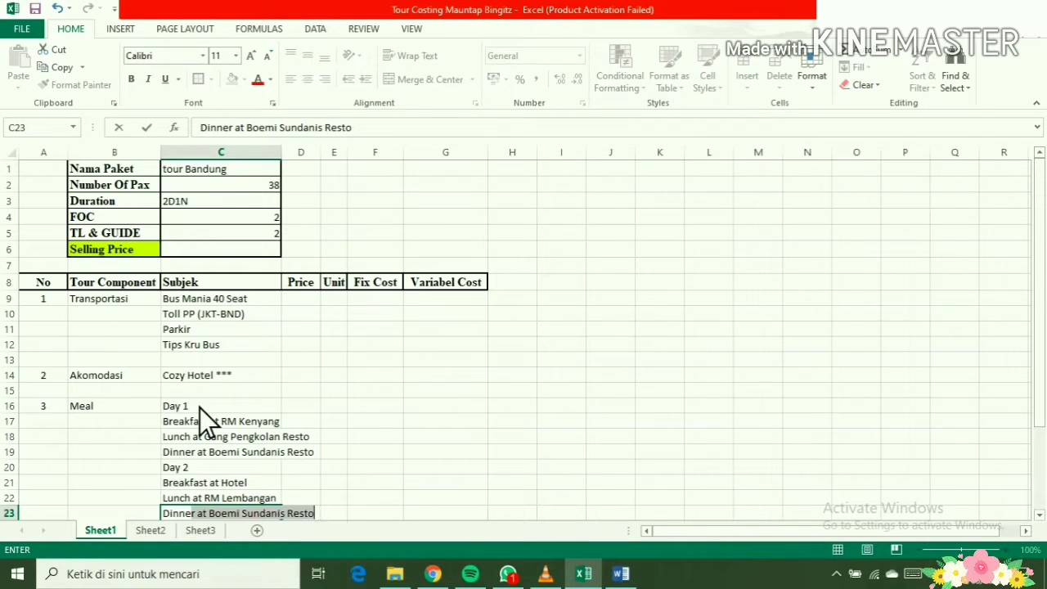
{"action": "type", "text": "A"}
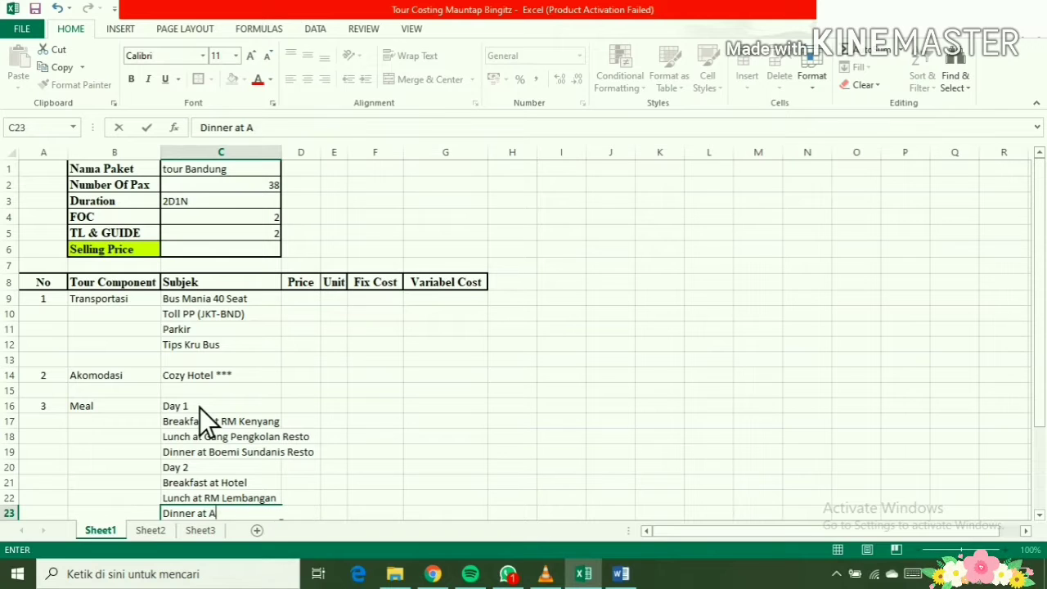
{"action": "type", "text": "yam Kukus Resto"}
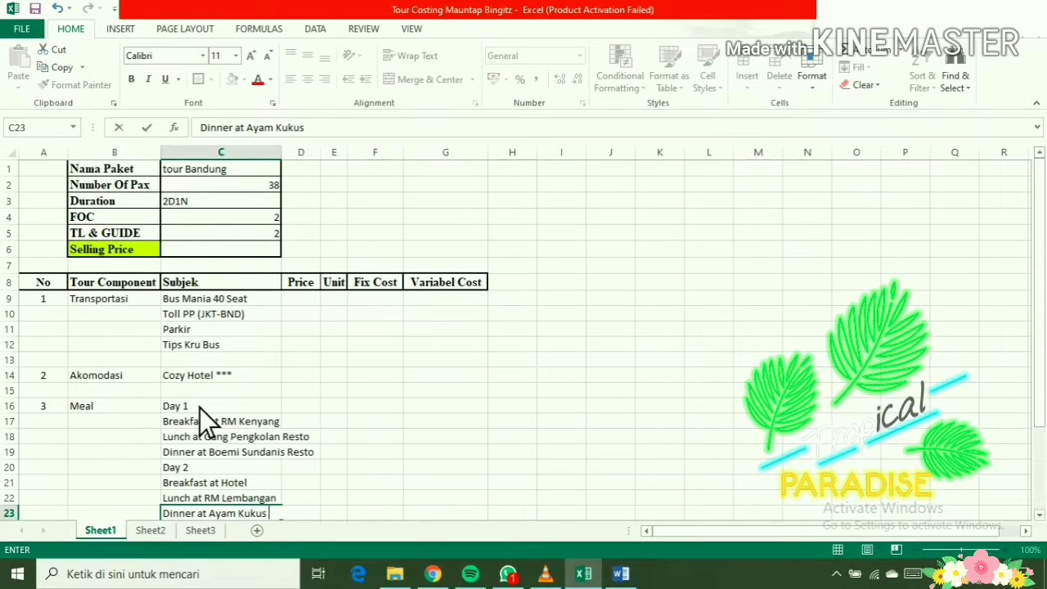
{"action": "key", "text": "Return"}
Add Mineral Water in cell C24 and Refresment in cell C25 to close the Meal list
{"action": "type", "text": "Mineral Water"}
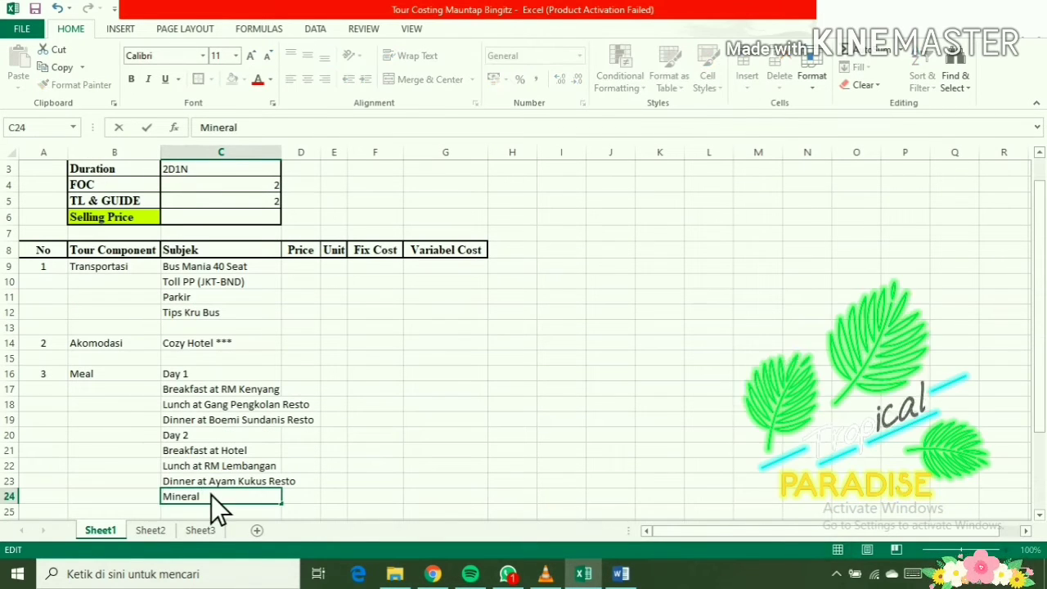
{"action": "key", "text": "Return"}
{"action": "type", "text": "Re"}
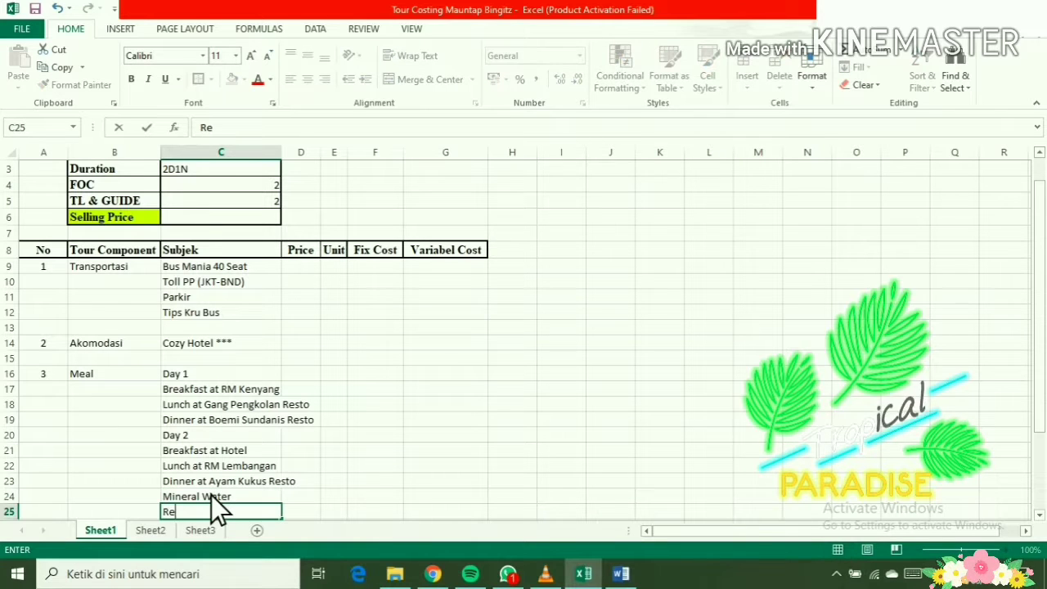
{"action": "type", "text": "fresment"}
{"action": "key", "text": "Return"}
Enter Day 1 as the first Subjek line for Entrance Fee in cell C27
{"action": "key", "text": "Return"}
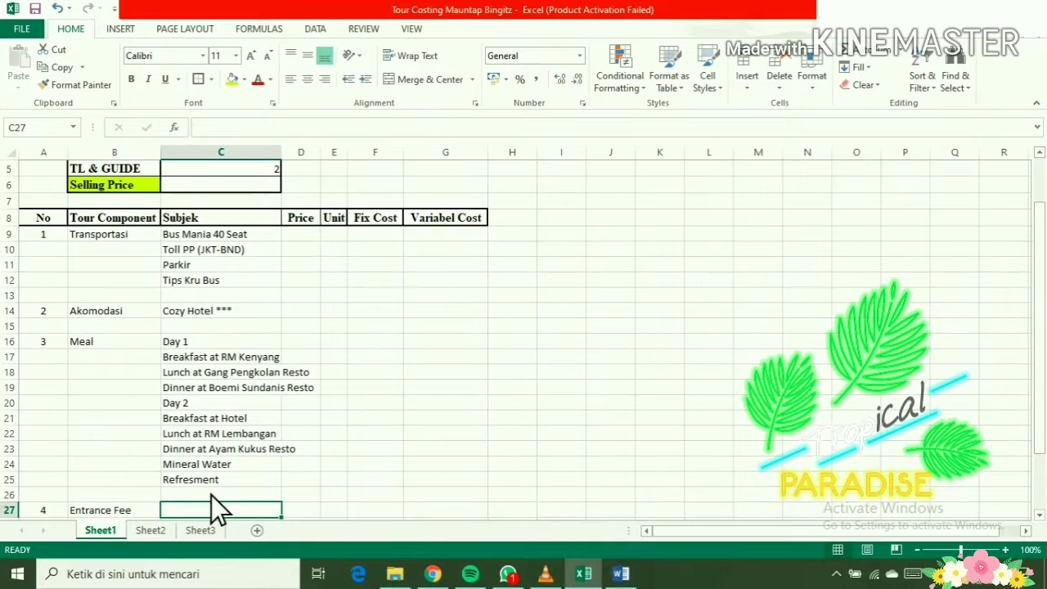
{"action": "type", "text": "Day 1"}
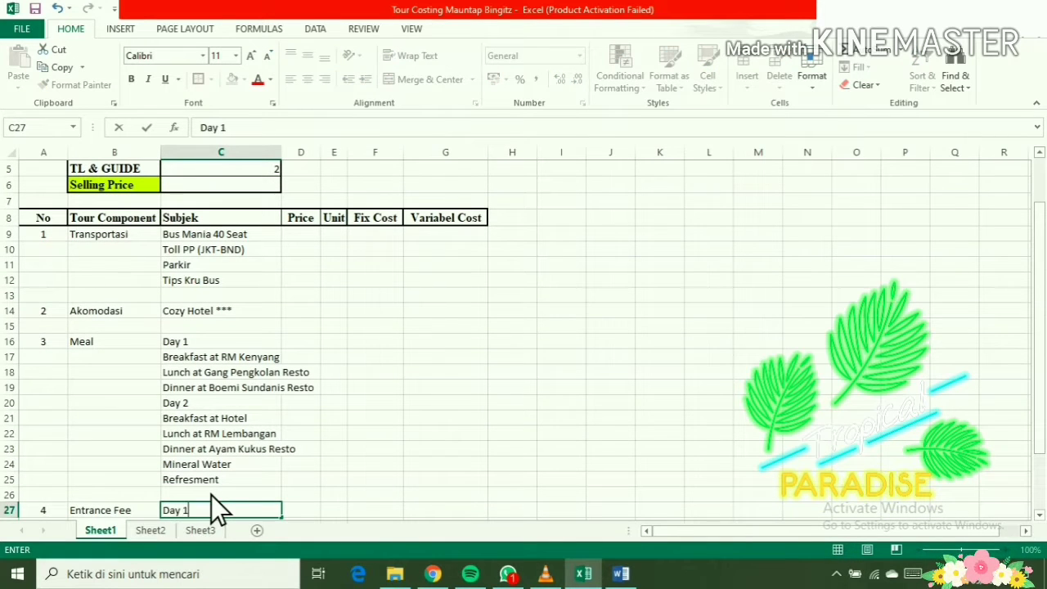
{"action": "key", "text": "Return"}
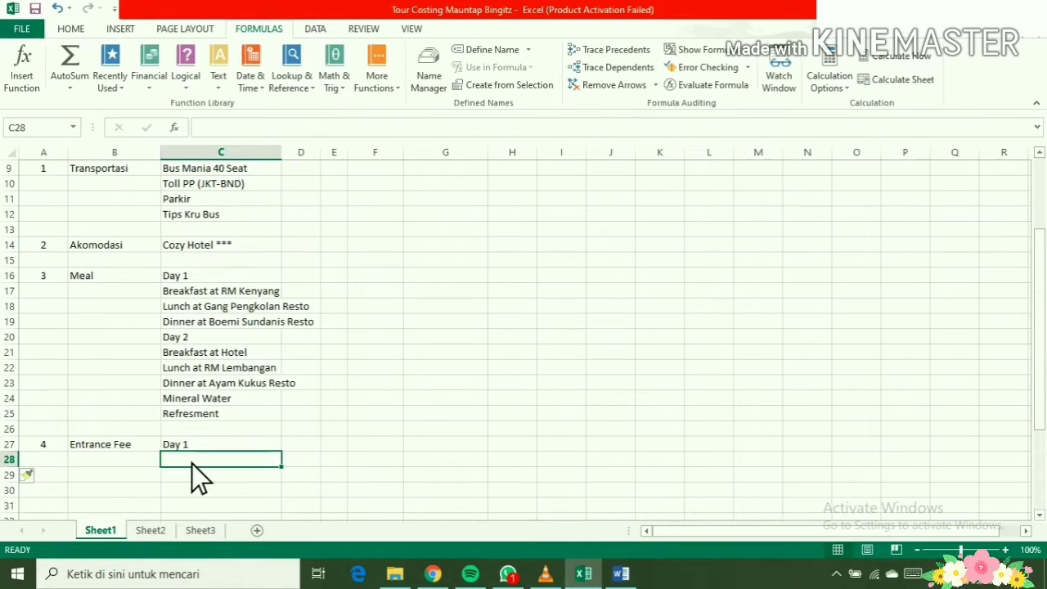
Enter The Gredes Asian Australia in C28 and Rumah Pertania in C29 as the Day 1 entrance fees
{"action": "type", "text": "The"}
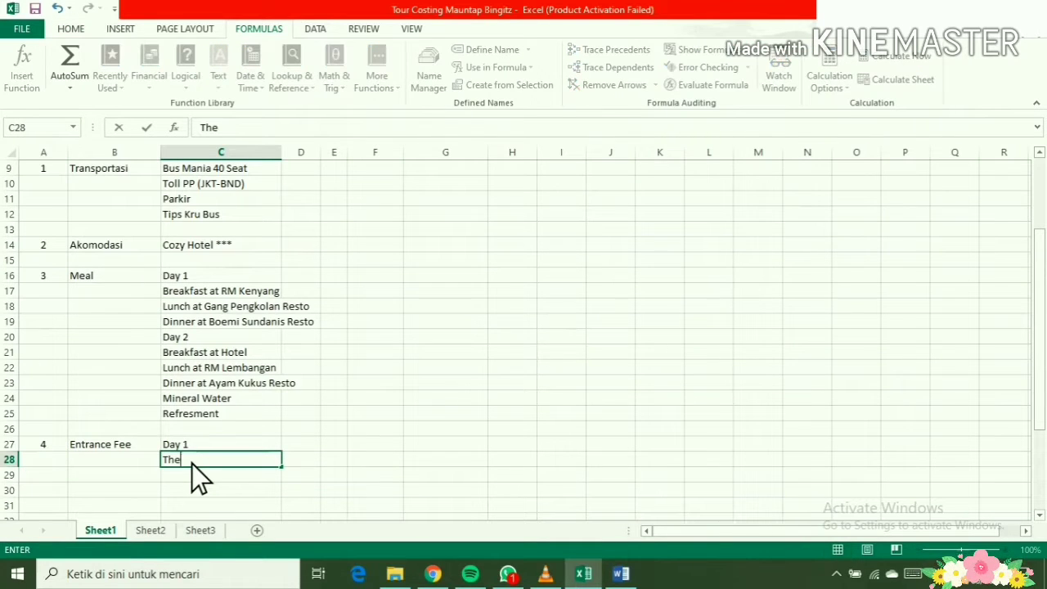
{"action": "type", "text": " Gredes Asian Australia"}
{"action": "key", "text": "Return"}
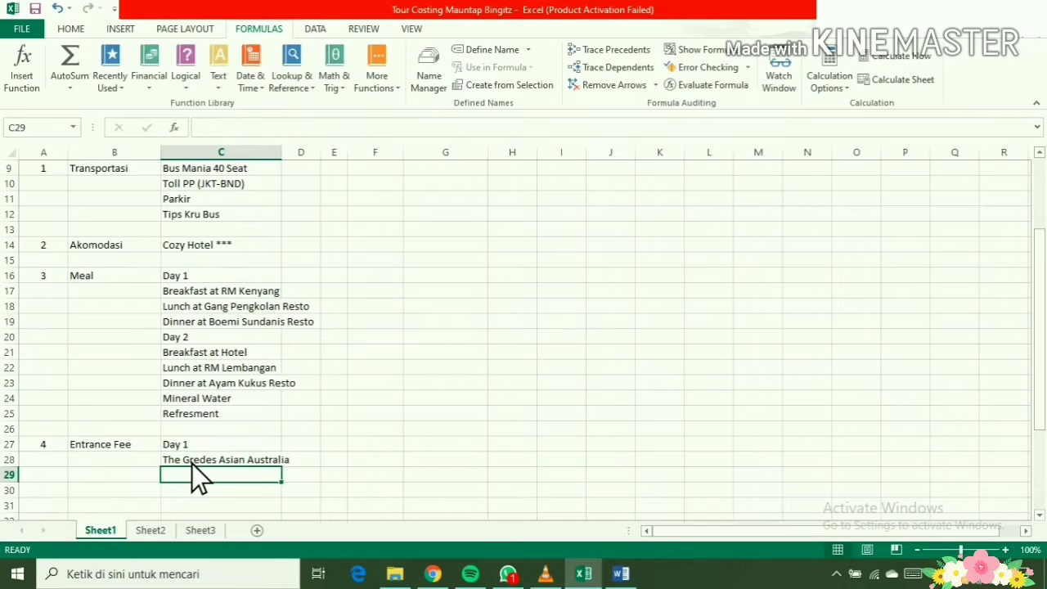
{"action": "type", "text": "Rumah P"}
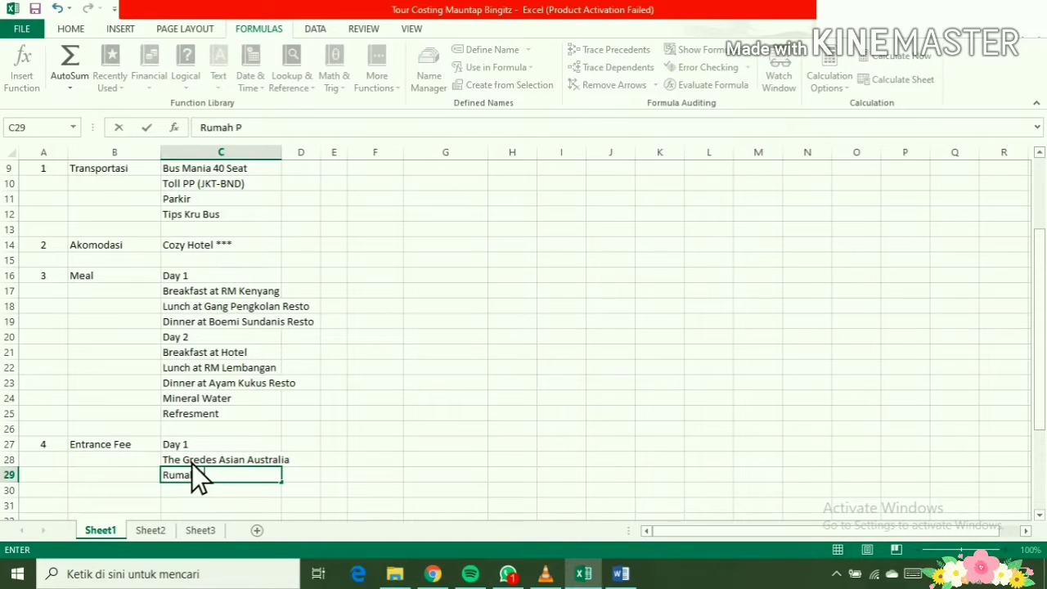
{"action": "type", "text": "ertania"}
{"action": "key", "text": "Return"}
Add Day 2 in C30 with Kawah Bodas in C31 and Ranca kupas in C32 under Entrance Fee
{"action": "type", "text": "Day 2"}
{"action": "key", "text": "Return"}
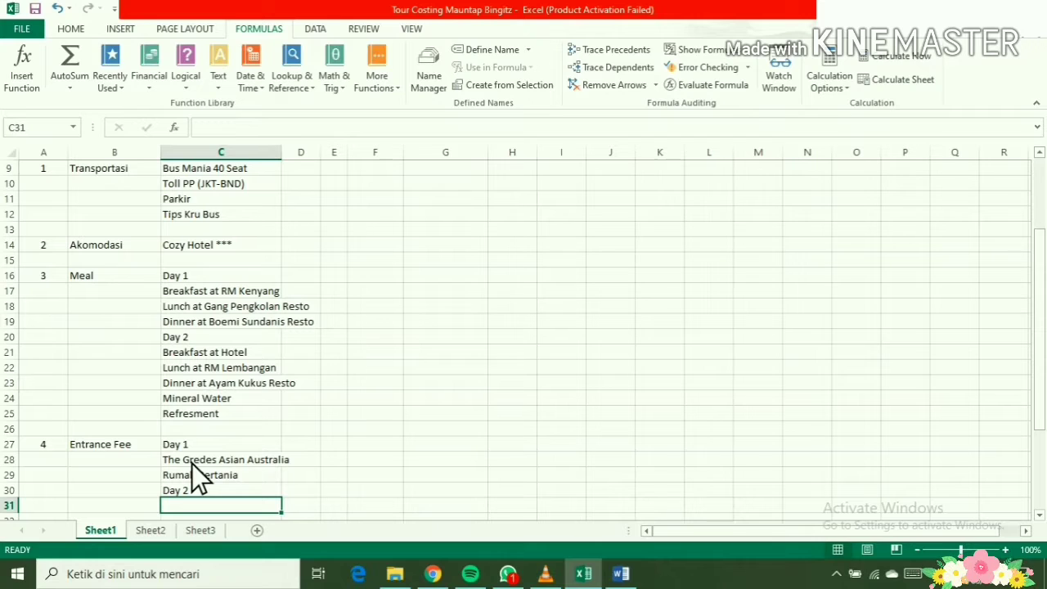
{"action": "type", "text": "Kawah Bo"}
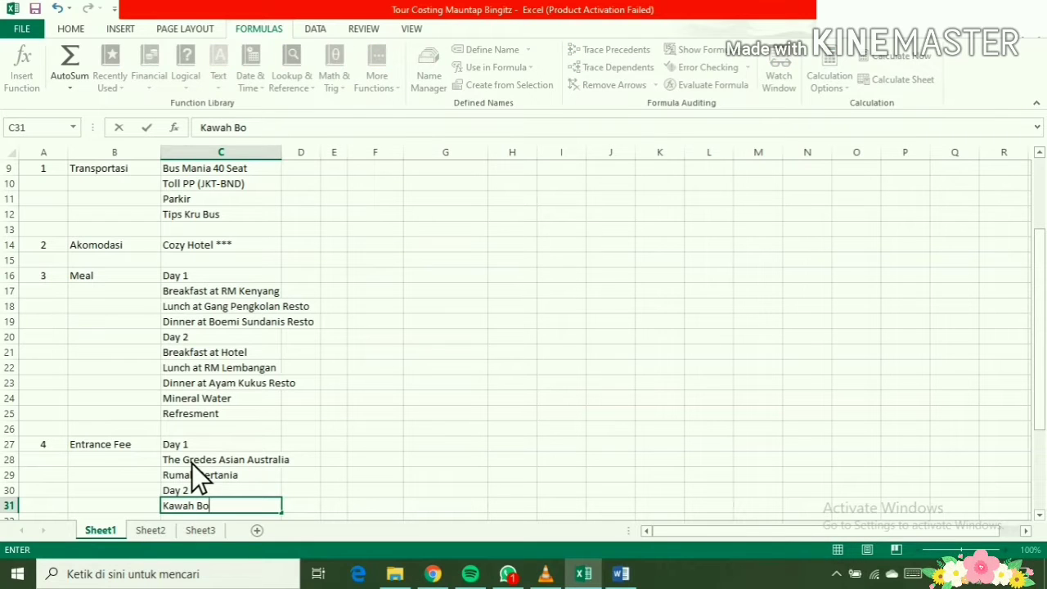
{"action": "type", "text": "das"}
{"action": "key", "text": "Return"}
{"action": "type", "text": "Ranca Kupas"}
{"action": "key", "text": "Return"}
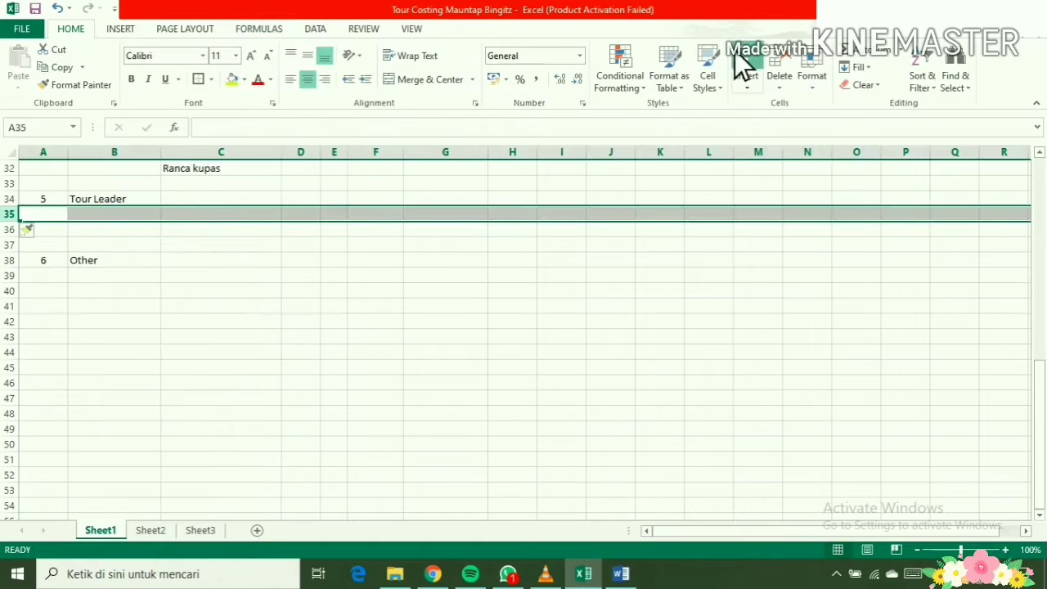
Enter Fee Tour Leader in C34 and Fee Tour Guide in C35 for the Tour Leader component
{"action": "left_click", "coordinate": [179, 202]}
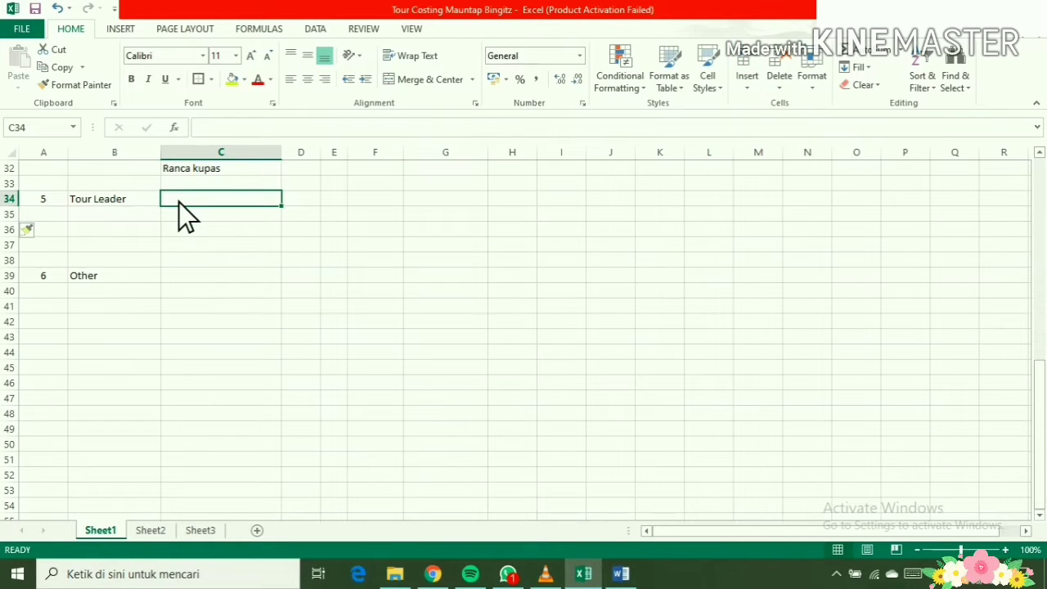
{"action": "type", "text": "Fe"}
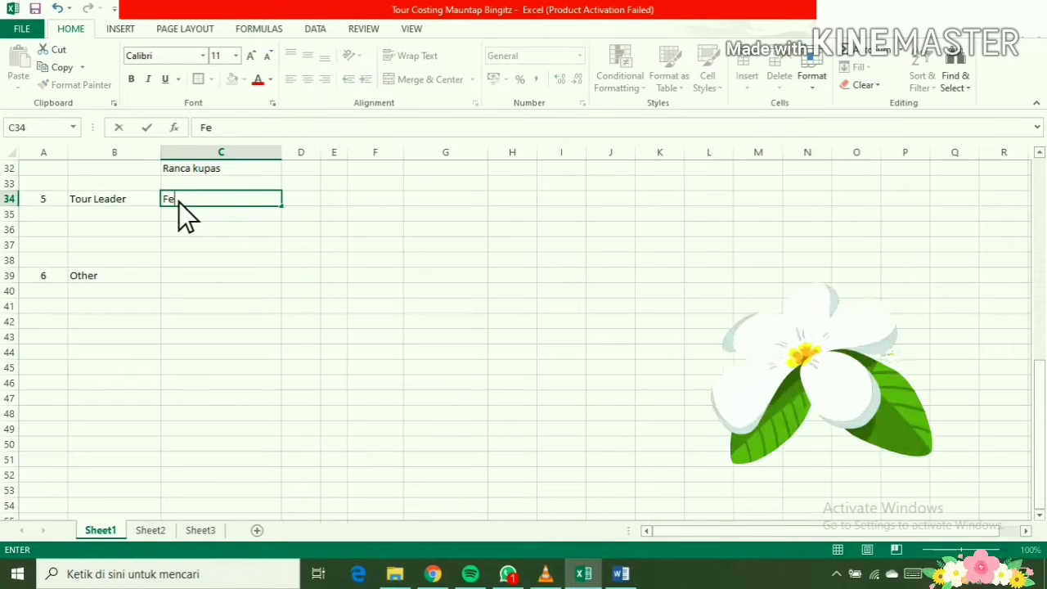
{"action": "type", "text": "e Tour Leader"}
{"action": "key", "text": "Return"}
{"action": "type", "text": "Fee Tour Guide"}
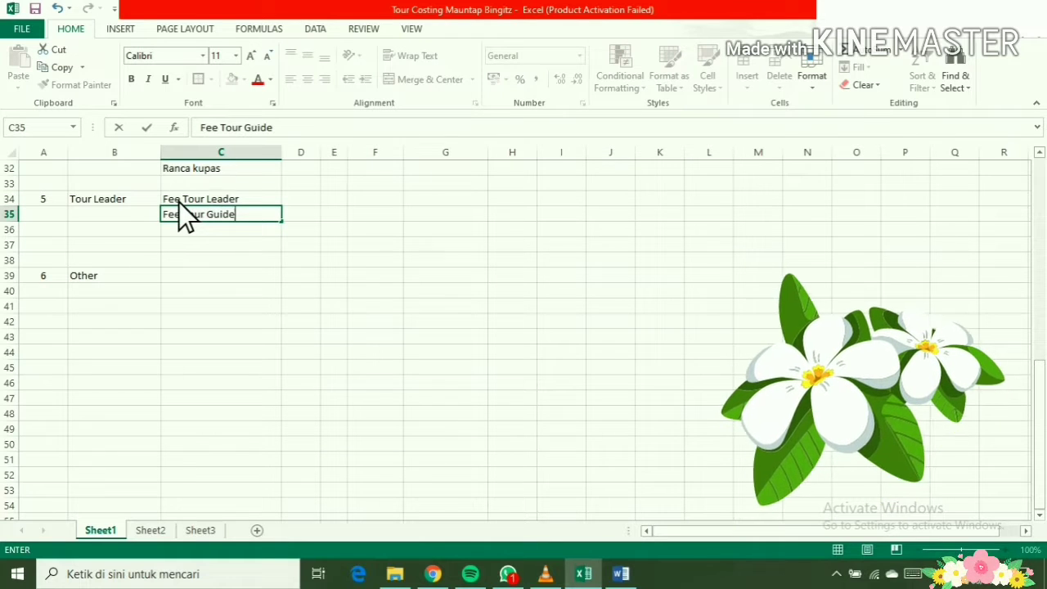
{"action": "key", "text": "Return"}
Add Hotel, Meal and Entrance fee in cells C36 to C38 under the Tour Leader component
{"action": "type", "text": "Hotel"}
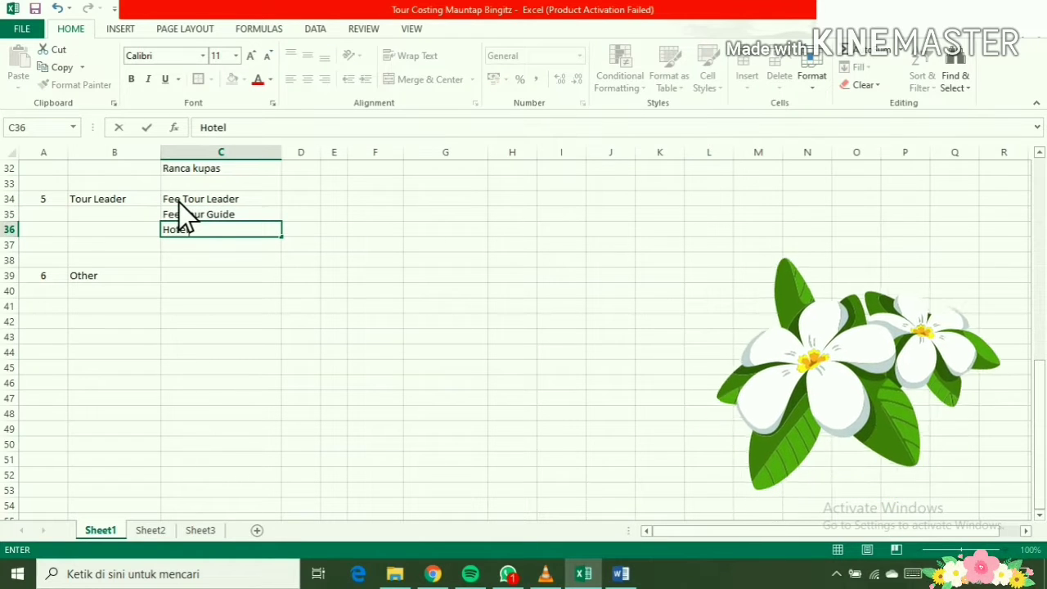
{"action": "key", "text": "Return"}
{"action": "type", "text": "Meal"}
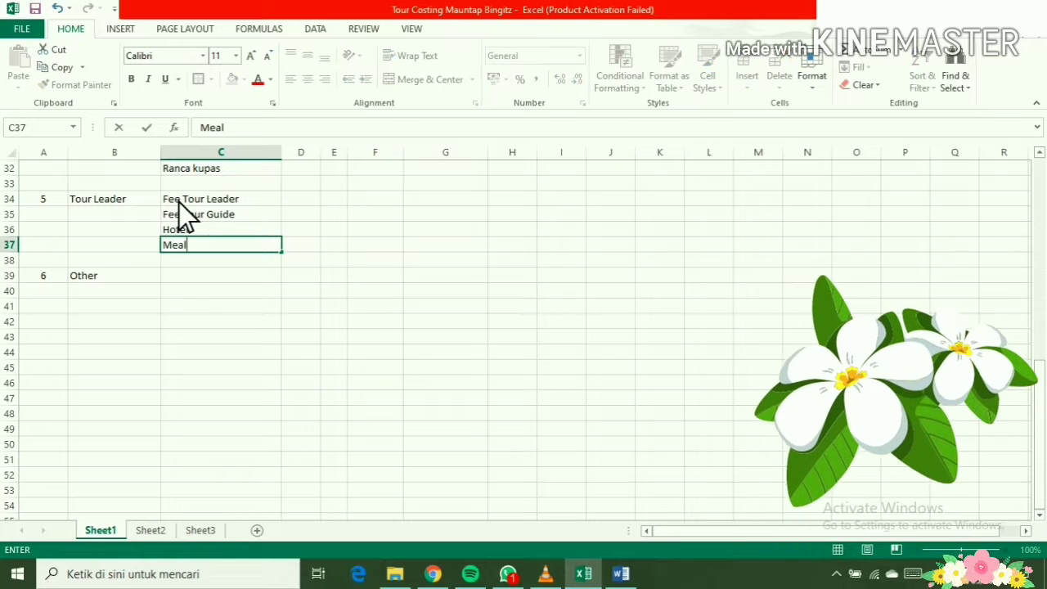
{"action": "key", "text": "Return"}
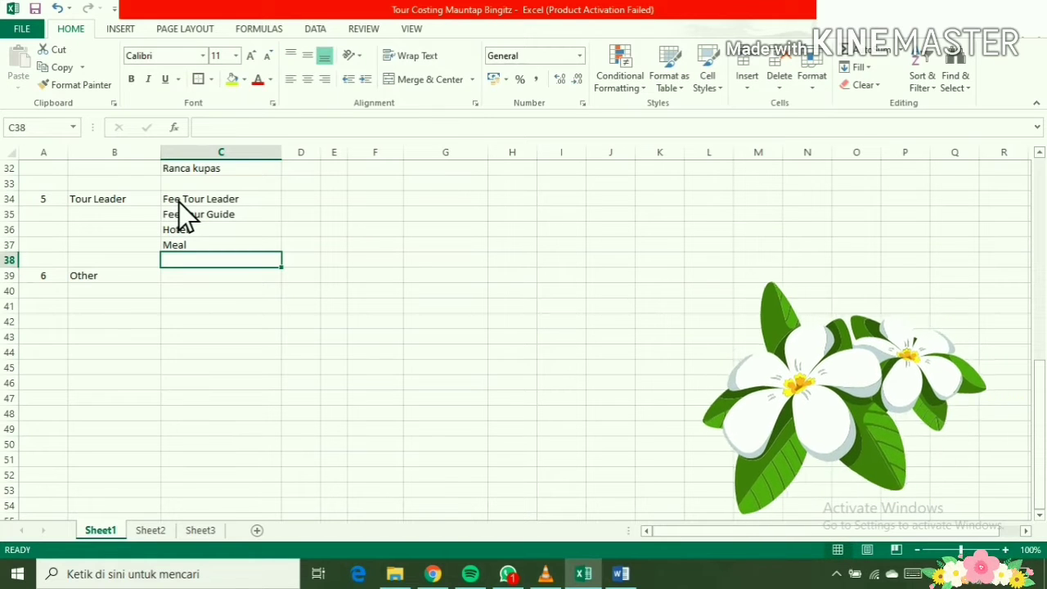
{"action": "type", "text": "Entrance"}
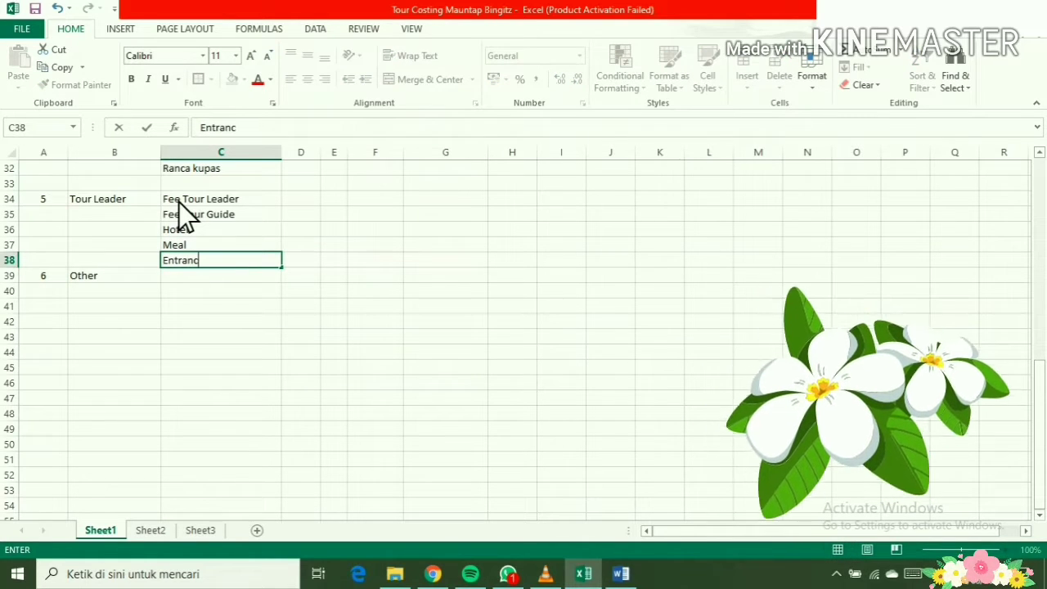
{"action": "type", "text": " fee"}
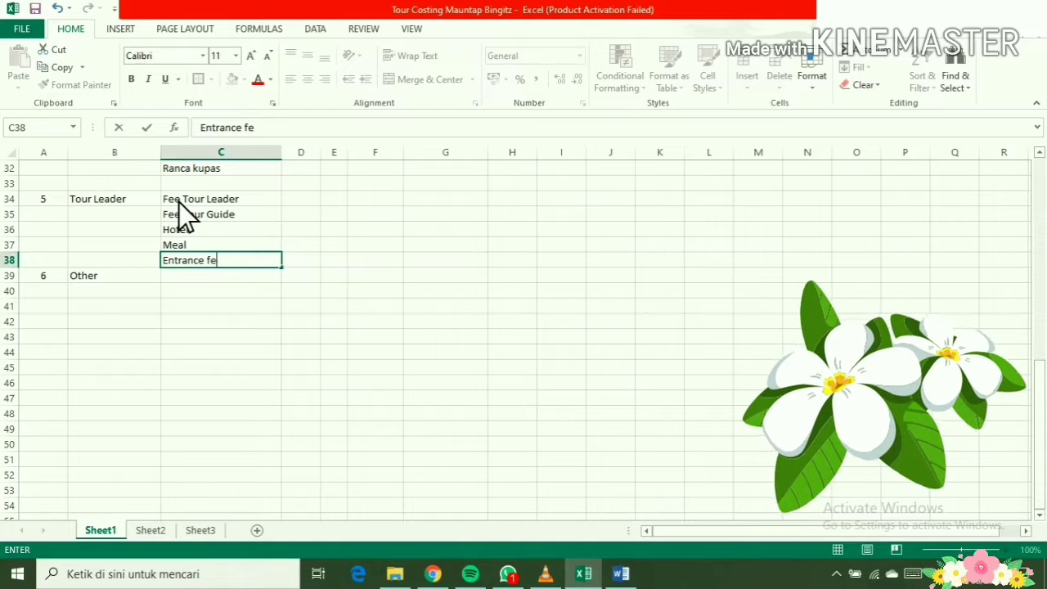
Enter Asuransi in cell C39 as the last item of the Tour Leader component
{"action": "left_click", "coordinate": [173, 280]}
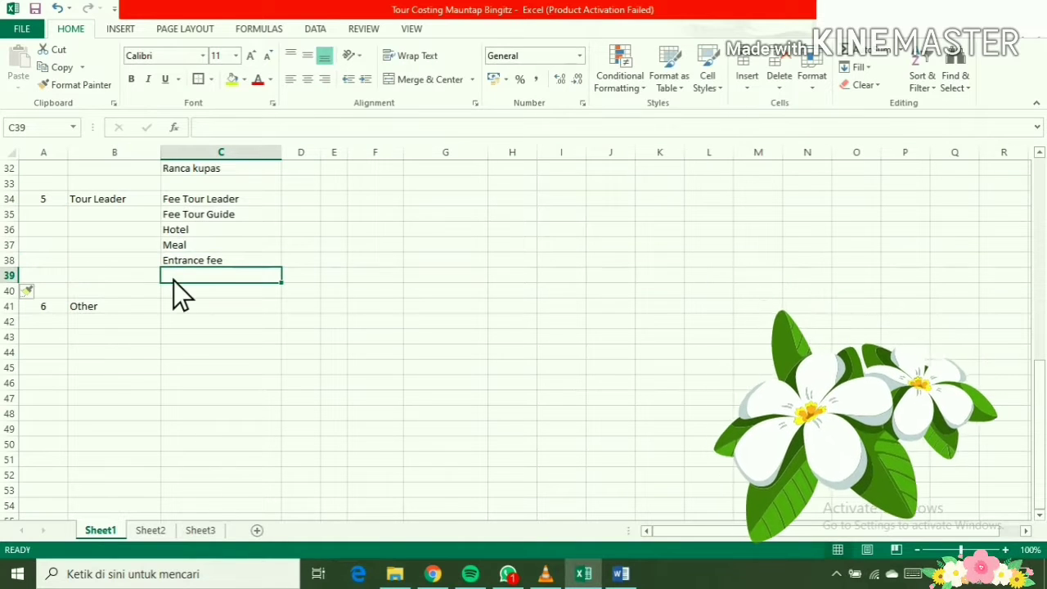
{"action": "type", "text": "A"}
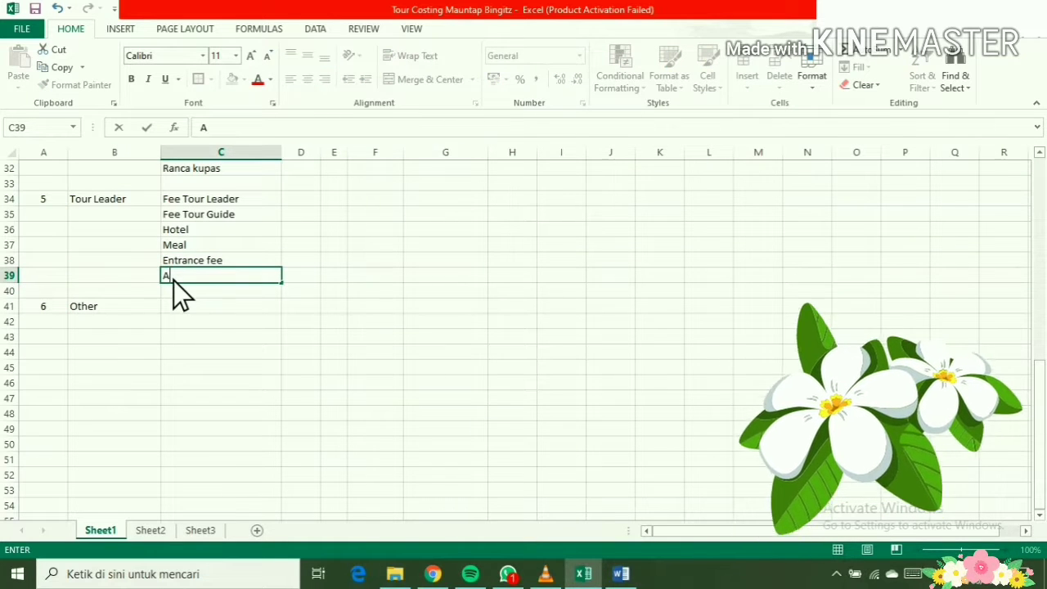
{"action": "type", "text": "nsuransi"}
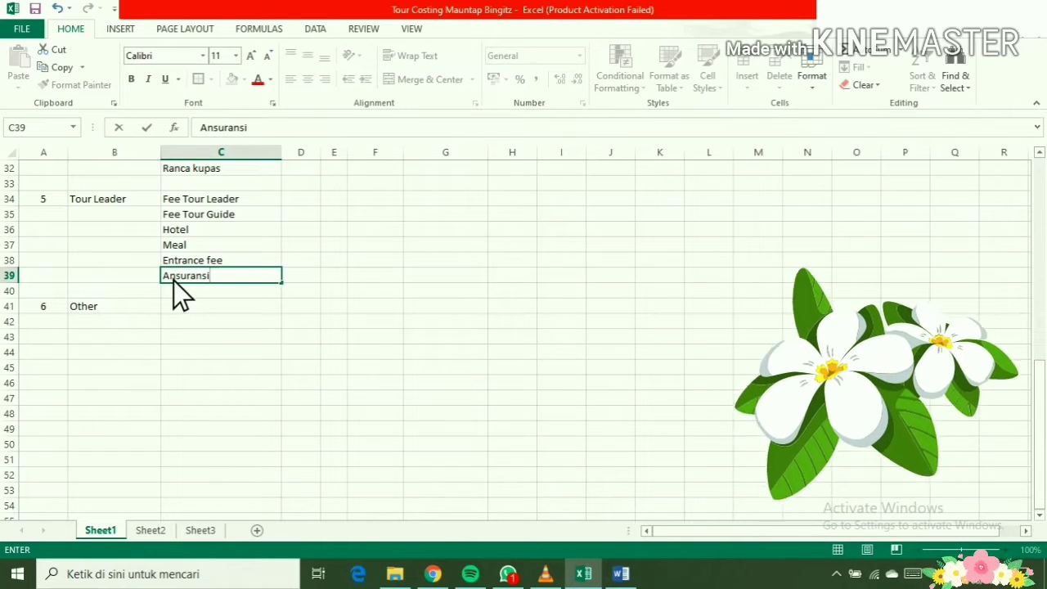
{"action": "left_click", "coordinate": [174, 281]}
{"action": "key", "text": "BackSpace"}
List Porterage at Hotel, Promotion and micelenious in cells C41 to C43 for the Other component
{"action": "left_click", "coordinate": [180, 312]}
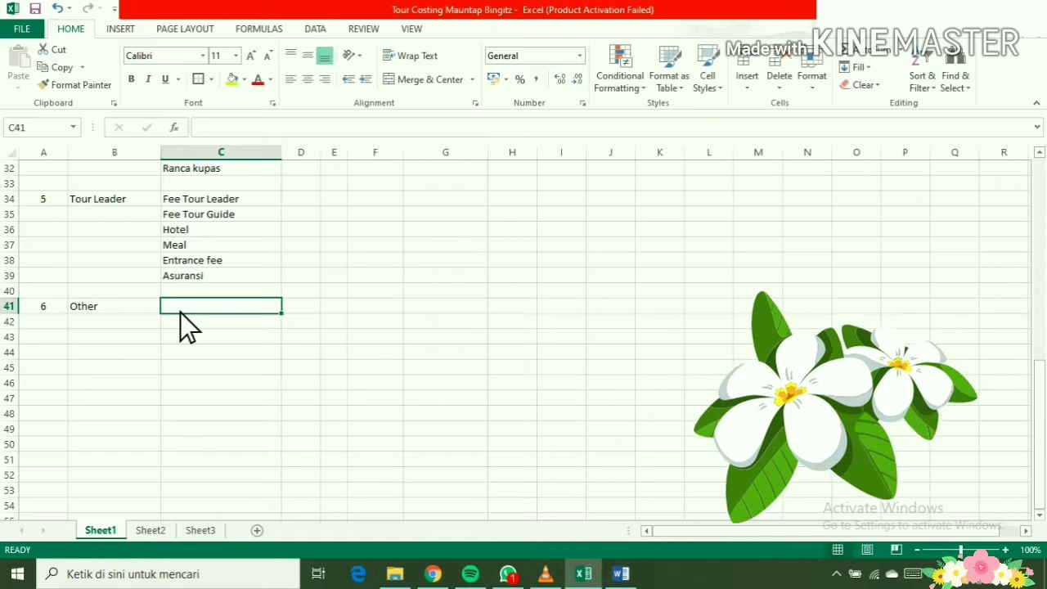
{"action": "type", "text": "Porte"}
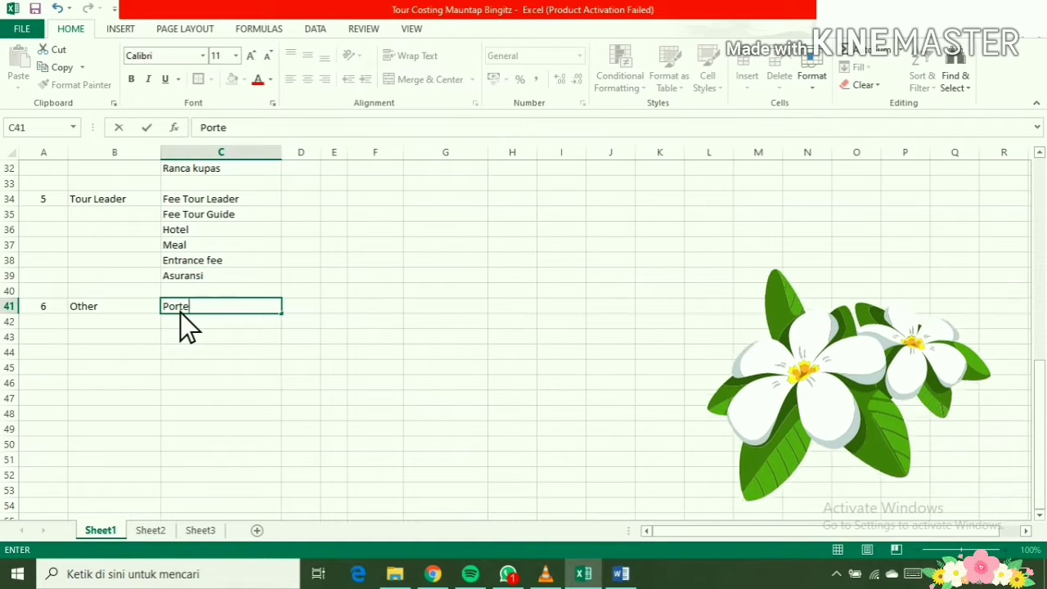
{"action": "type", "text": "rage at "}
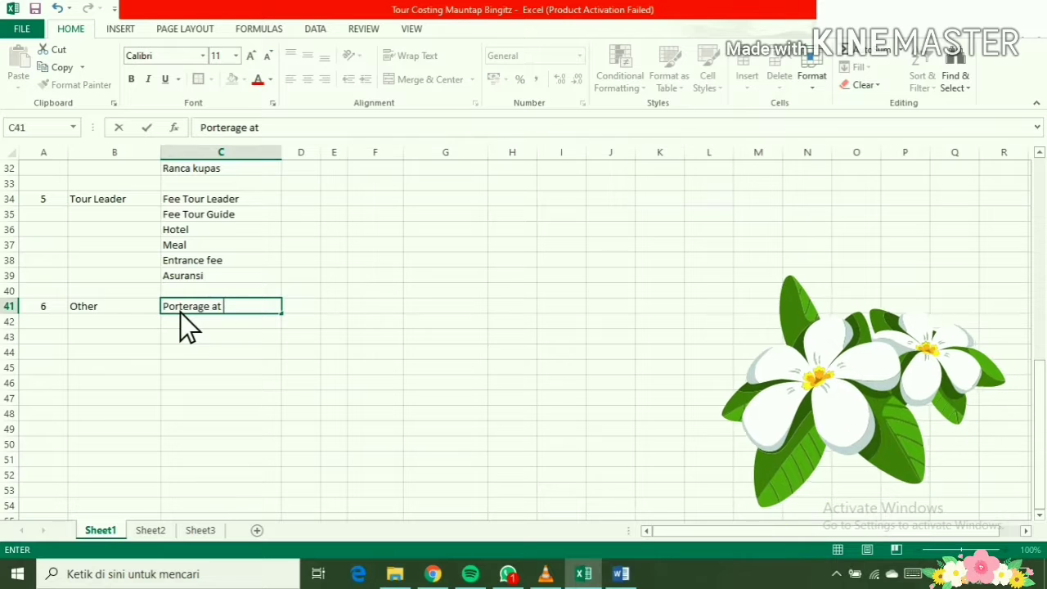
{"action": "type", "text": "Hotel"}
{"action": "key", "text": "Return"}
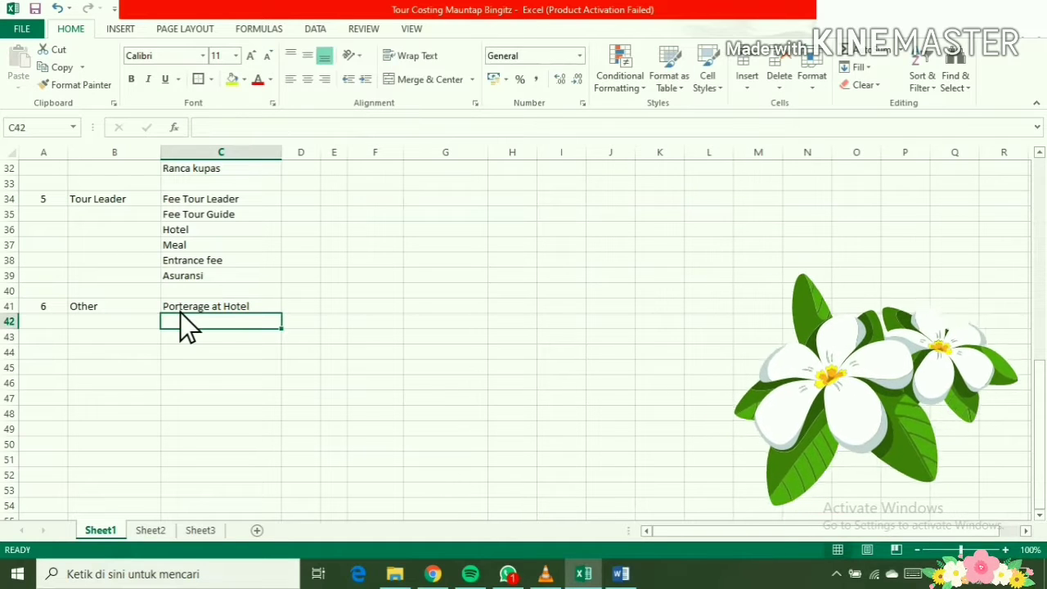
{"action": "type", "text": "Promotion"}
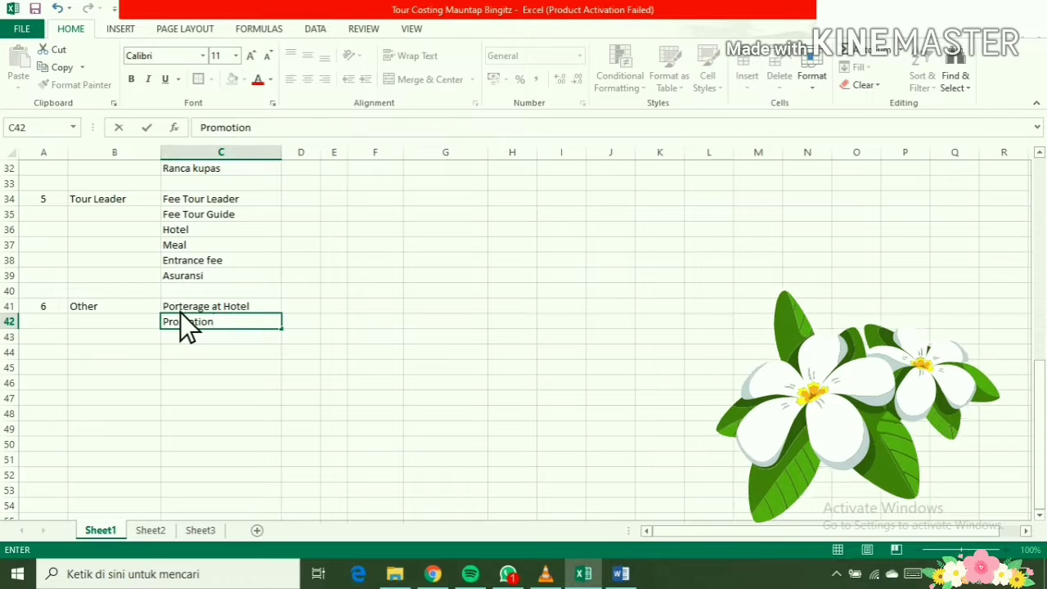
{"action": "key", "text": "Return"}
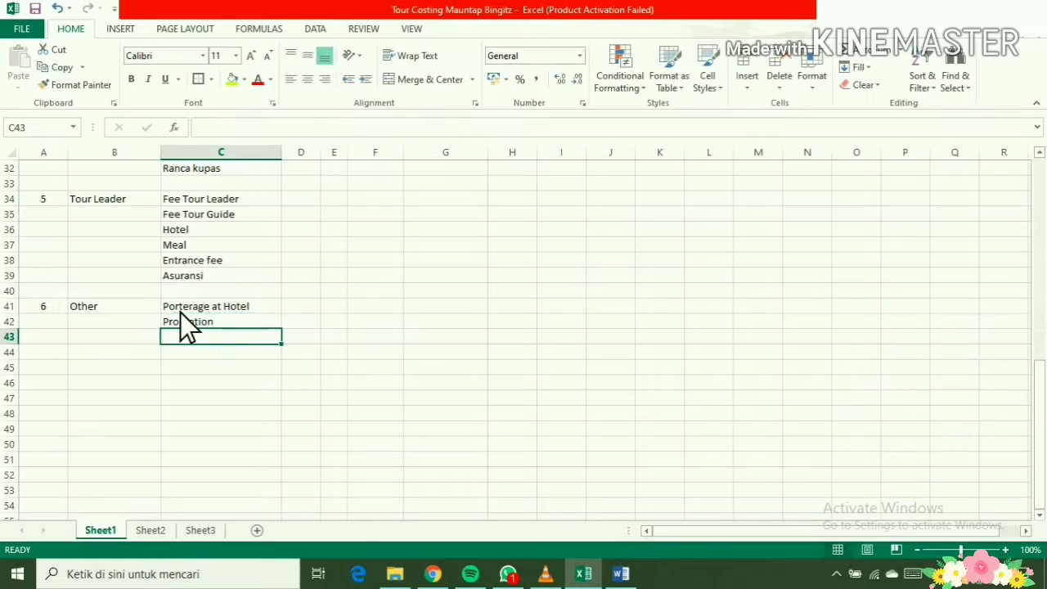
{"action": "type", "text": "micelen"}
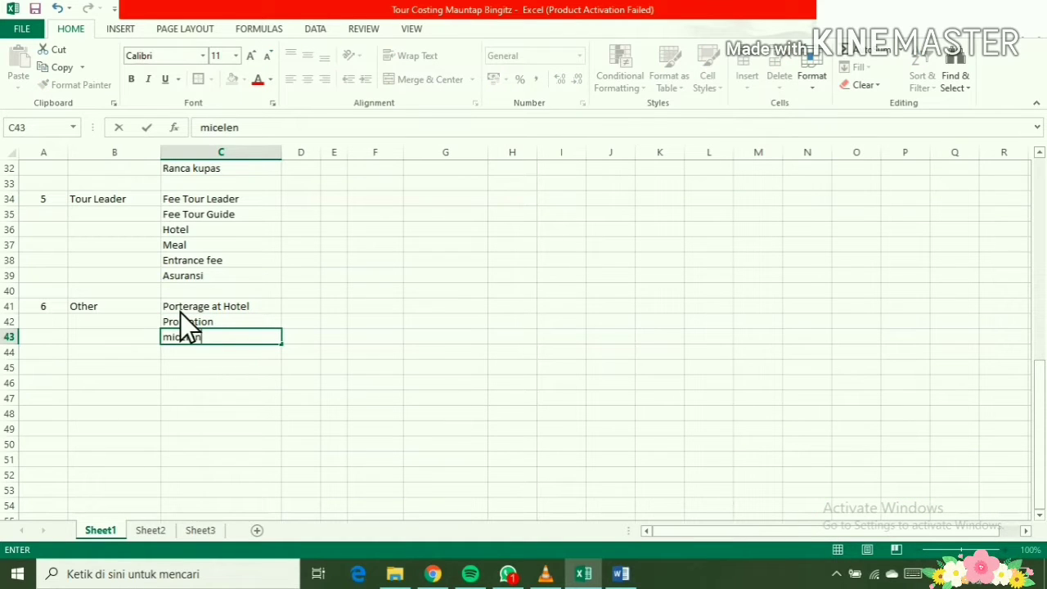
{"action": "type", "text": "ious"}
{"action": "left_click", "coordinate": [183, 355]}
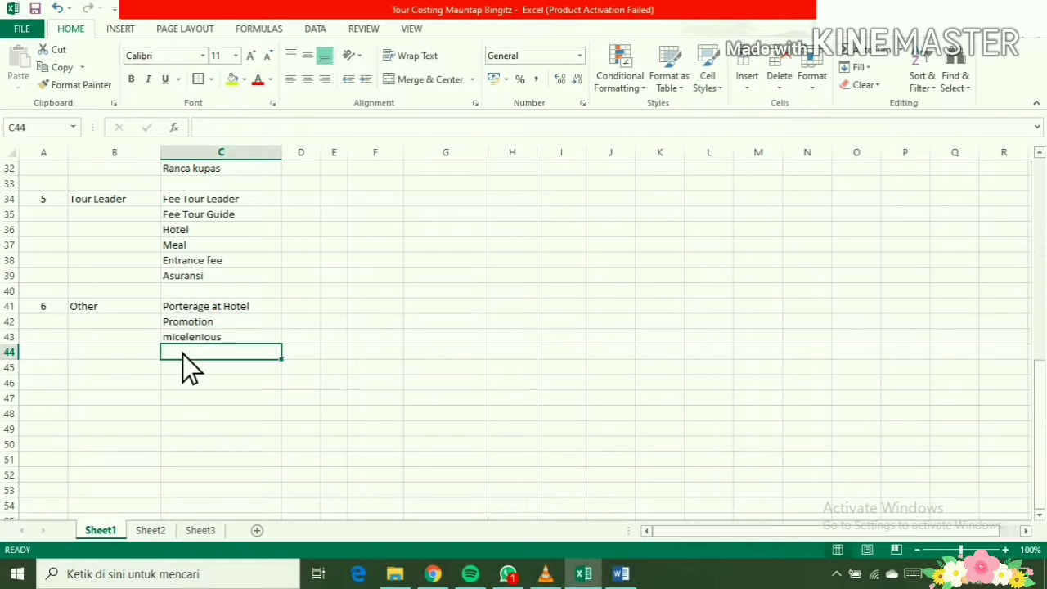
Shift the three Other items down one cell and enter Asuransi in C41 above Porterage at Hotel
{"action": "left_click", "coordinate": [175, 309]}
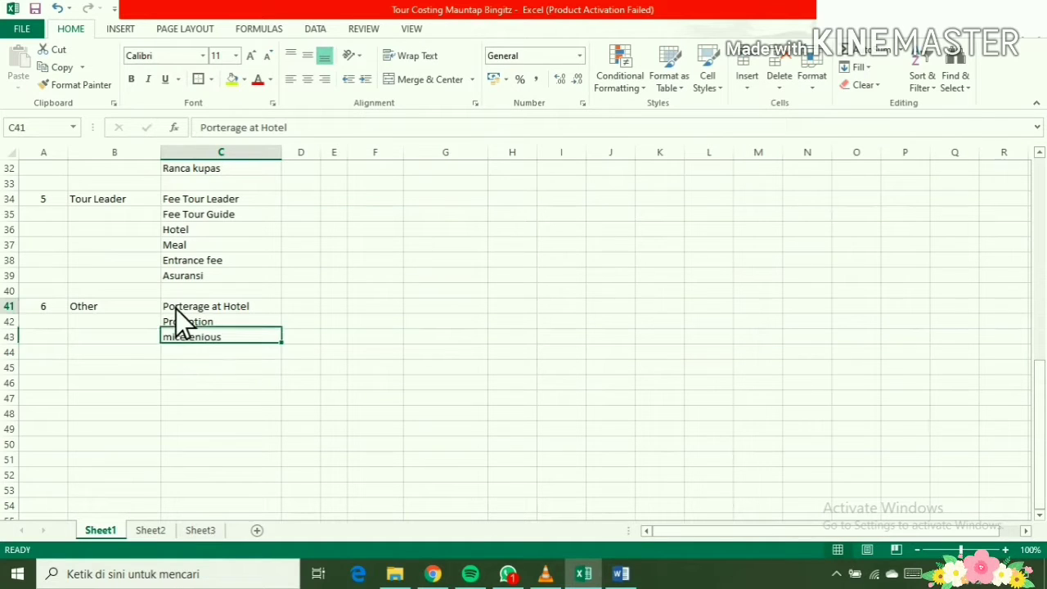
{"action": "left_click", "coordinate": [741, 56]}
{"action": "type", "text": "Asura"}
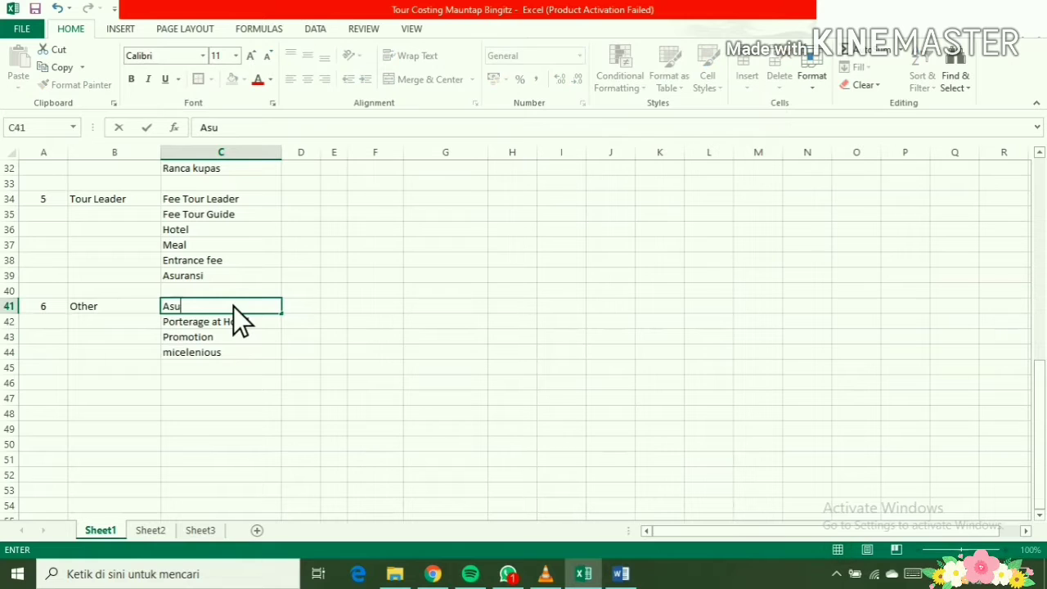
{"action": "type", "text": "nsi"}
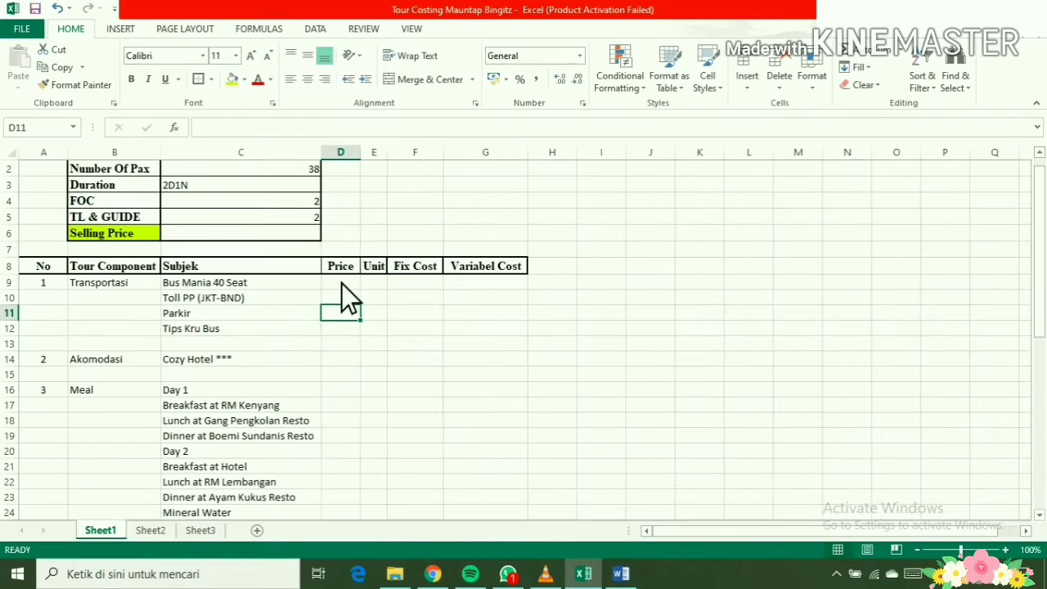
Apply the Accounting number format to the whole Price column D
{"action": "left_click", "coordinate": [330, 288]}
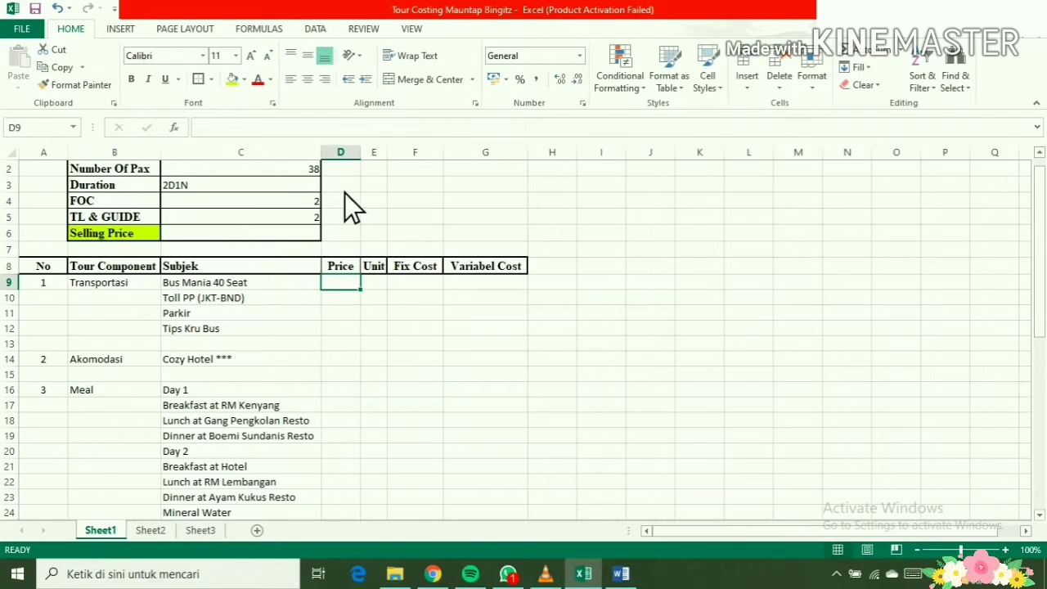
{"action": "left_click", "coordinate": [580, 56]}
{"action": "left_click", "coordinate": [341, 152]}
{"action": "left_click", "coordinate": [340, 152]}
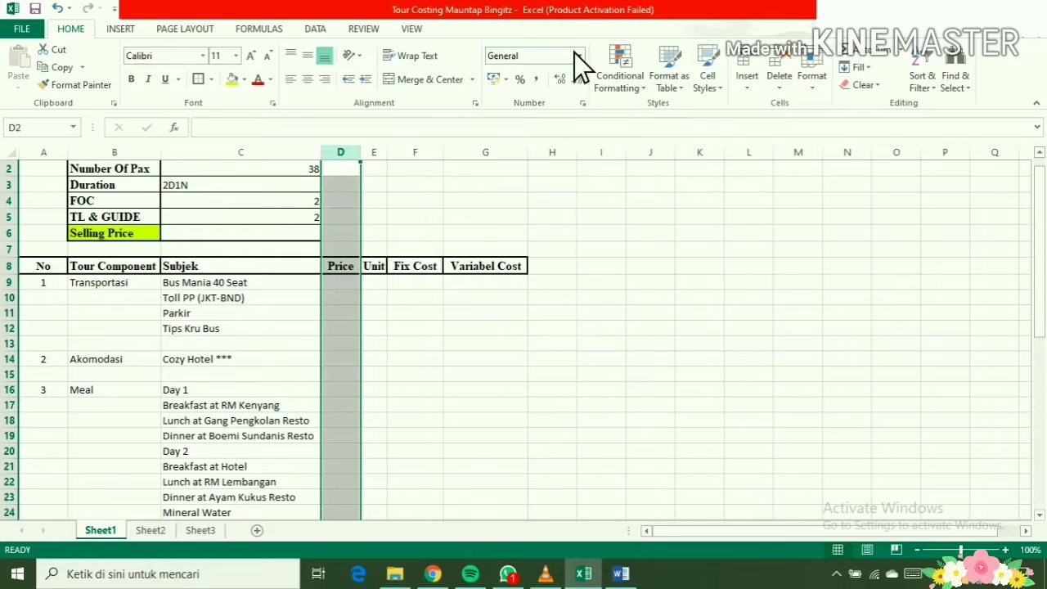
{"action": "left_click", "coordinate": [579, 55]}
{"action": "left_click", "coordinate": [540, 178]}
{"action": "left_click", "coordinate": [351, 286]}
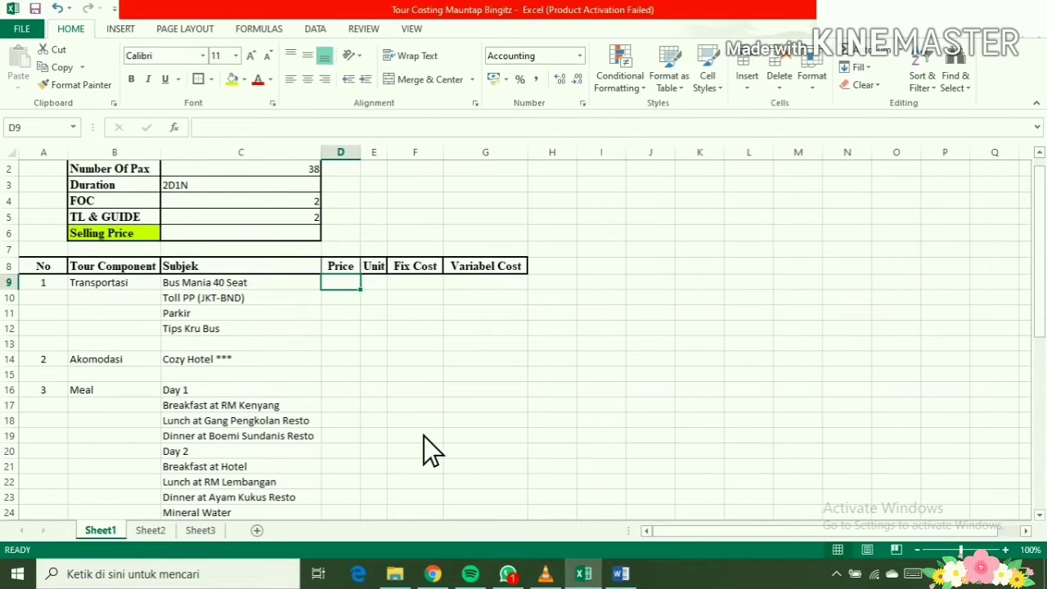
Paste the copied Transportasi prices into D9:D12 and enter Rp 200.000 as the Cozy Hotel price in D14
{"action": "left_click", "coordinate": [301, 154]}
{"action": "key", "text": "ctrl+c"}
{"action": "left_click", "coordinate": [340, 285]}
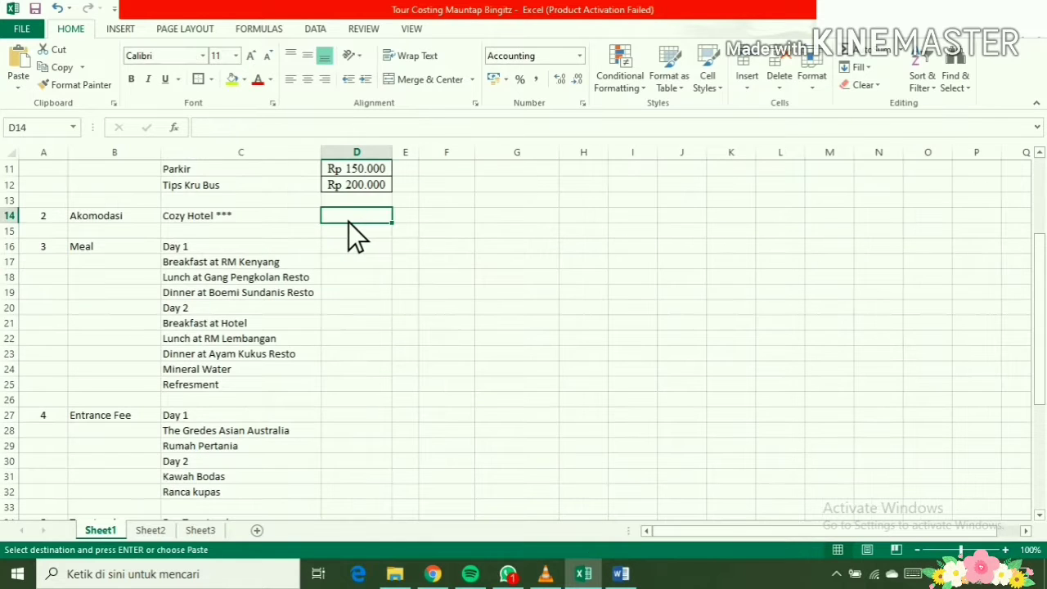
{"action": "type", "text": "200"}
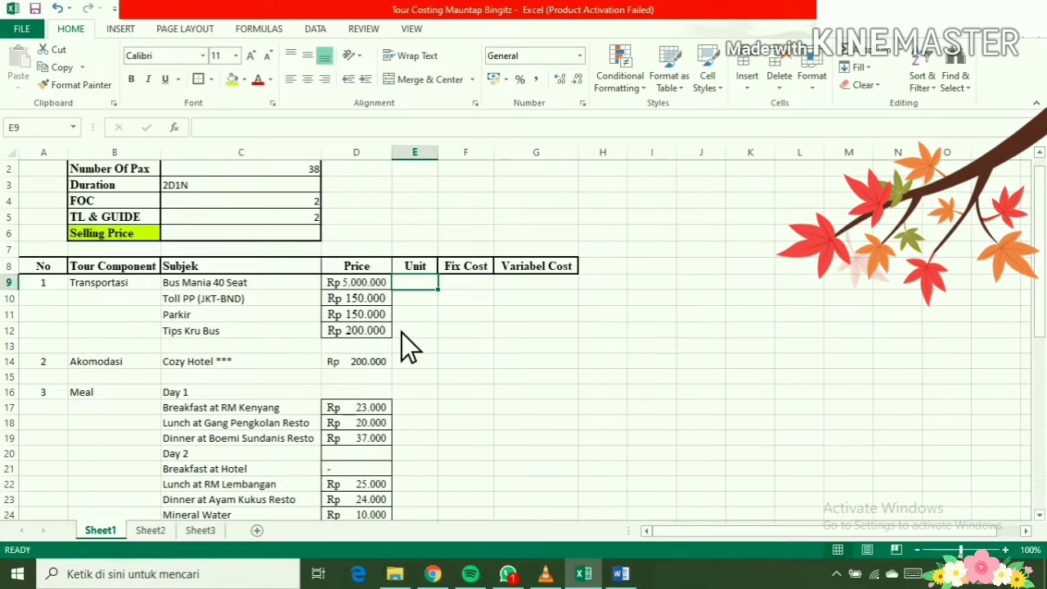
Enter a unit of 1 for Bus Mania 40 Seat, Toll PP (JKT-BND) and Parkir in E9:E11
{"action": "type", "text": "1"}
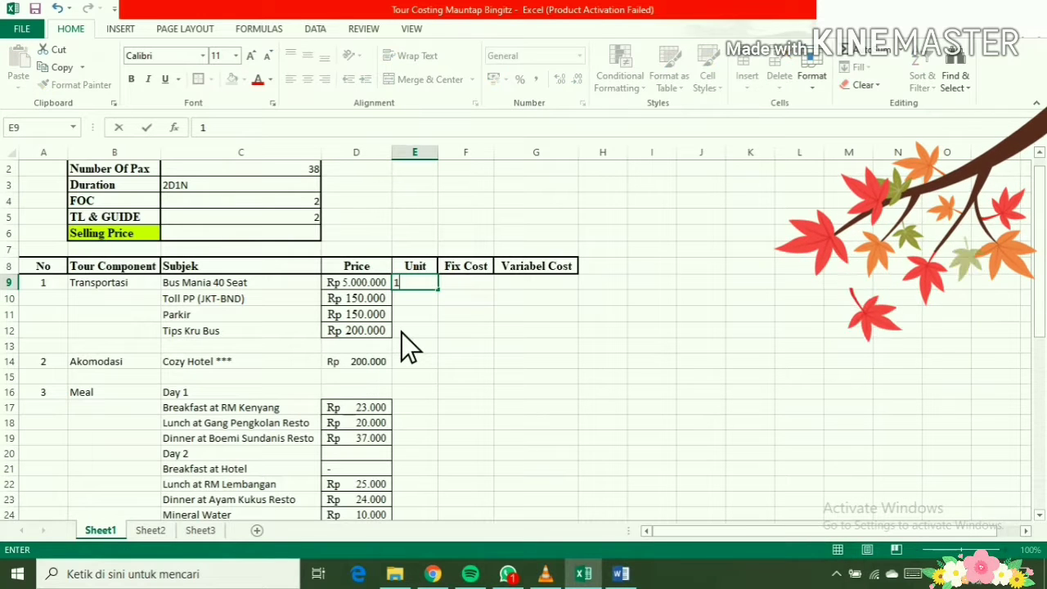
{"action": "key", "text": "Return"}
{"action": "type", "text": "1"}
{"action": "key", "text": "Return"}
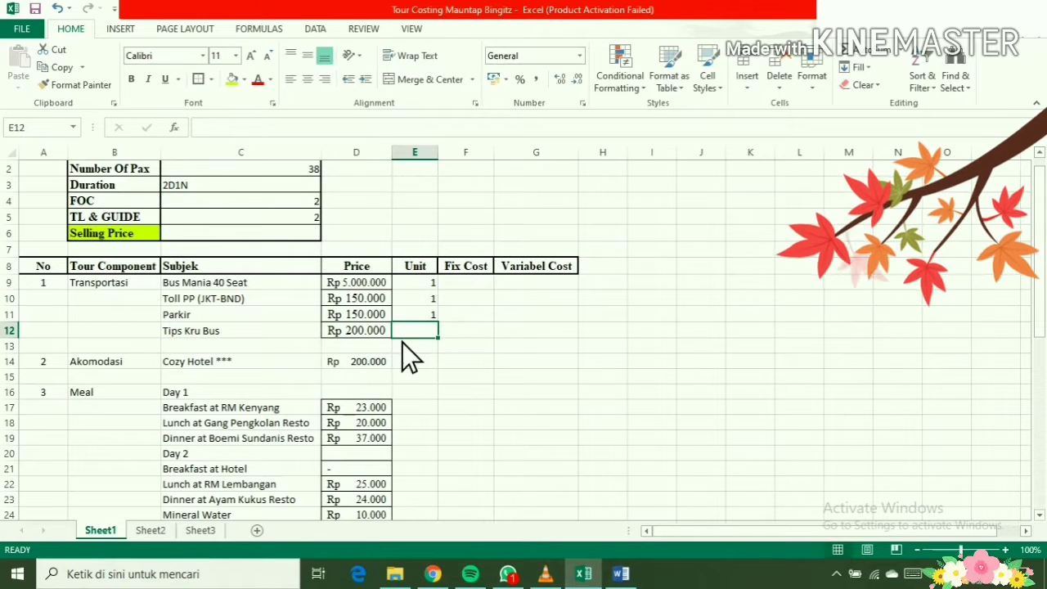
Enter a unit of 2 for Tips Kru Bus in E12 and a unit of 1 for Cozy Hotel in E14
{"action": "type", "text": "2"}
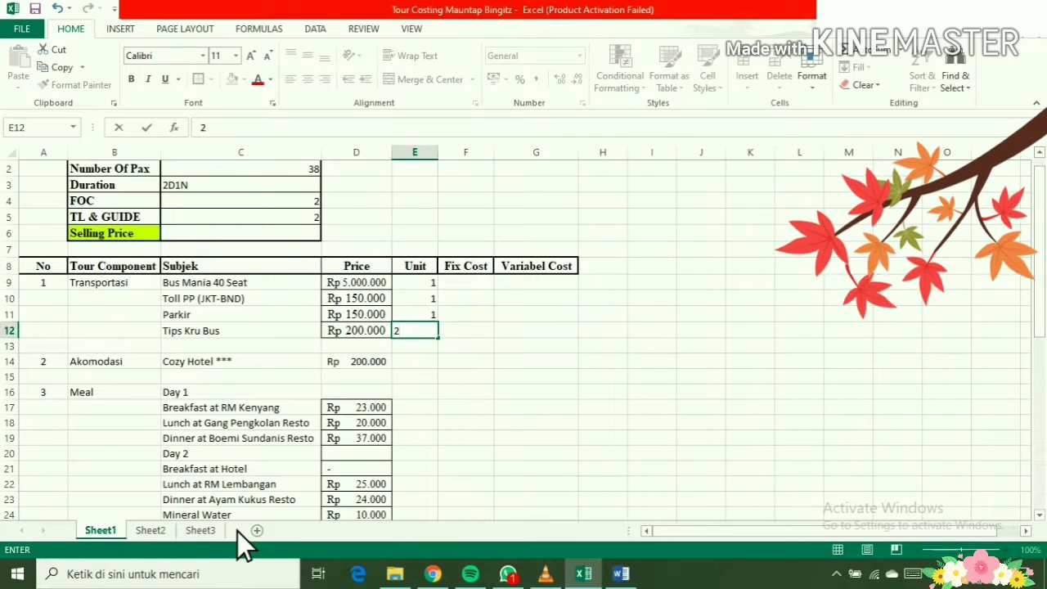
{"action": "key", "text": "Return"}
{"action": "key", "text": "Return"}
{"action": "type", "text": "1"}
{"action": "key", "text": "Return"}
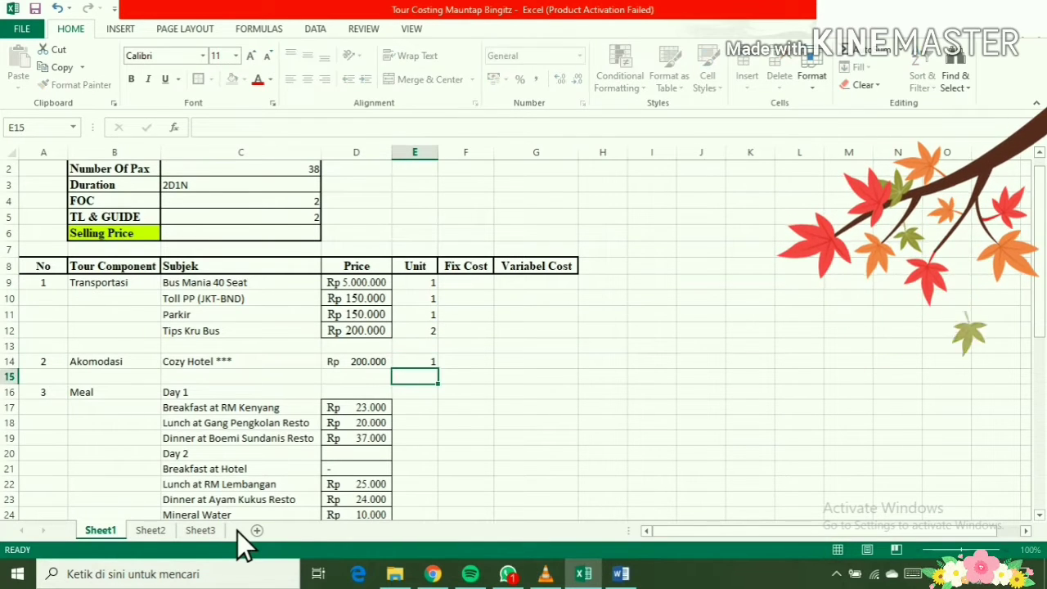
Enter a unit of 1 for the priced Meal items in E17:E19 and E22:E25
{"action": "key", "text": "Return"}
{"action": "key", "text": "Return"}
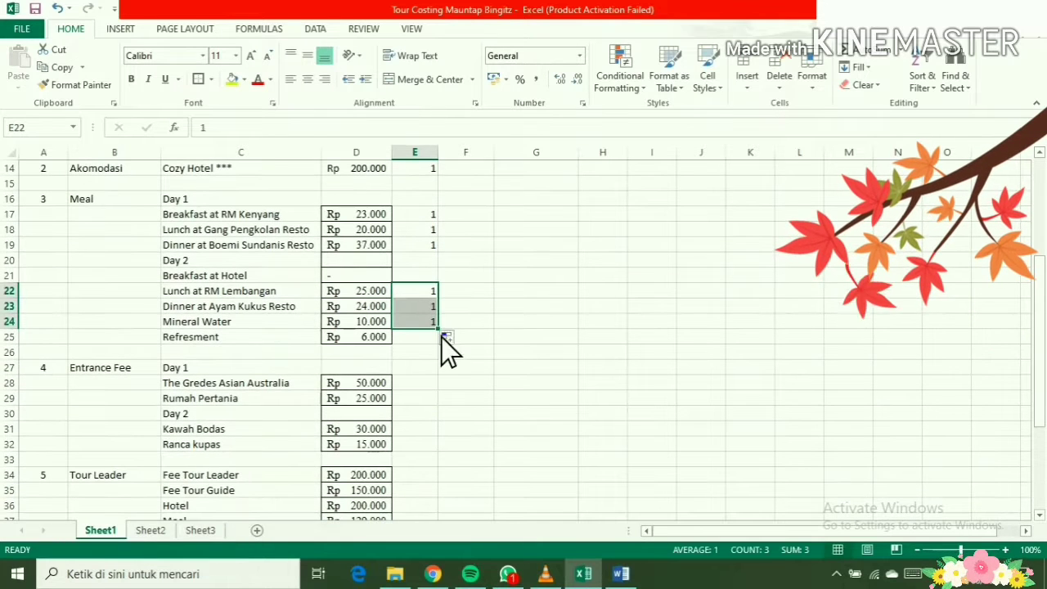
{"action": "left_click_drag", "start_coordinate": [441, 337], "coordinate": [442, 341]}
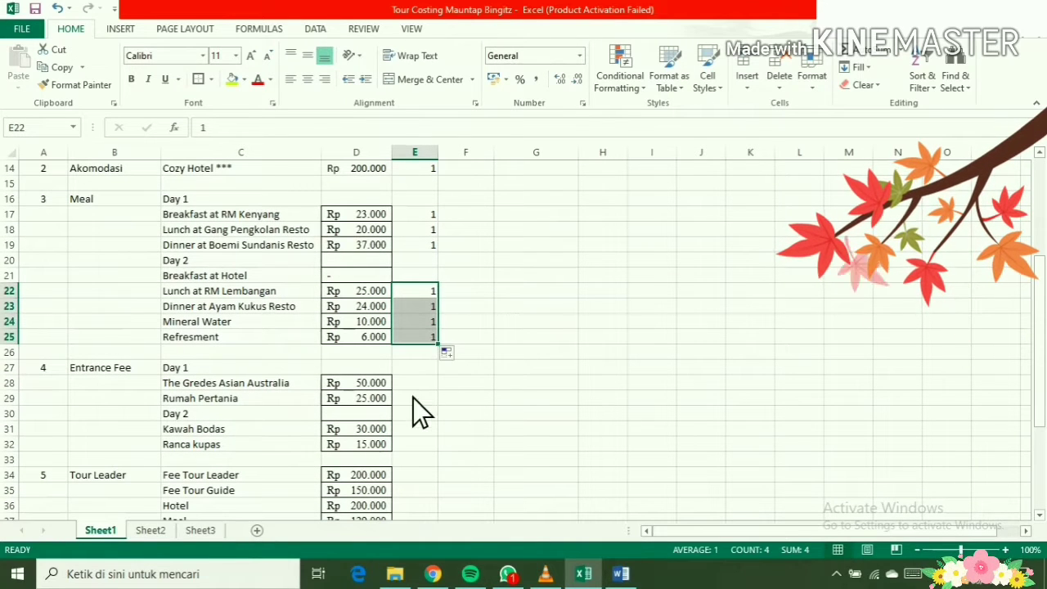
Enter a unit of 1 for the Entrance Fee items in E28:E29 and E31:E32, leaving the Day 2 row blank
{"action": "left_click", "coordinate": [412, 388]}
{"action": "type", "text": "1"}
{"action": "left_click_drag", "start_coordinate": [439, 390], "coordinate": [423, 450]}
{"action": "left_click", "coordinate": [431, 413]}
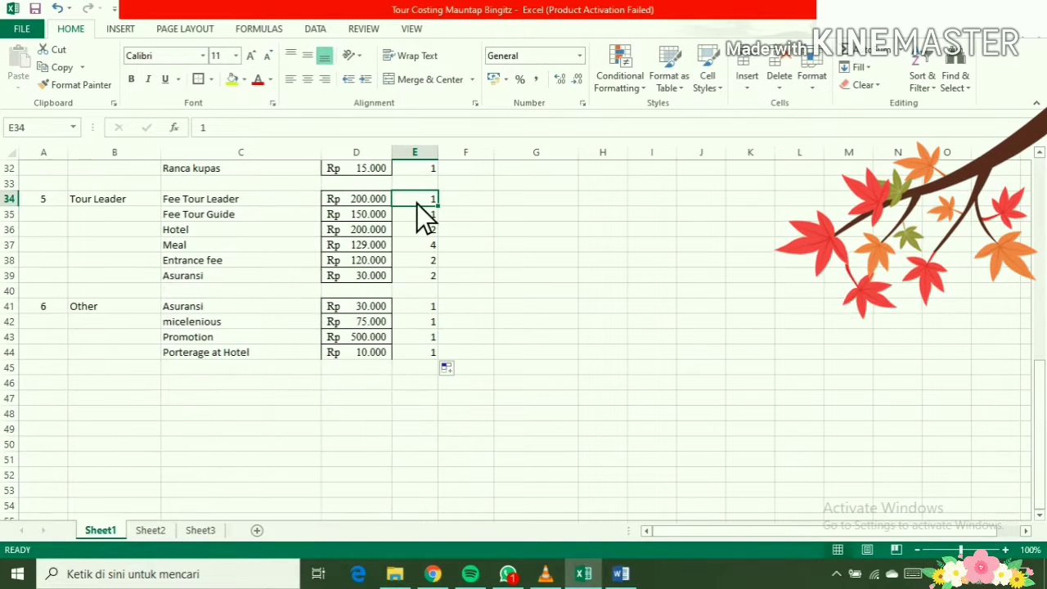
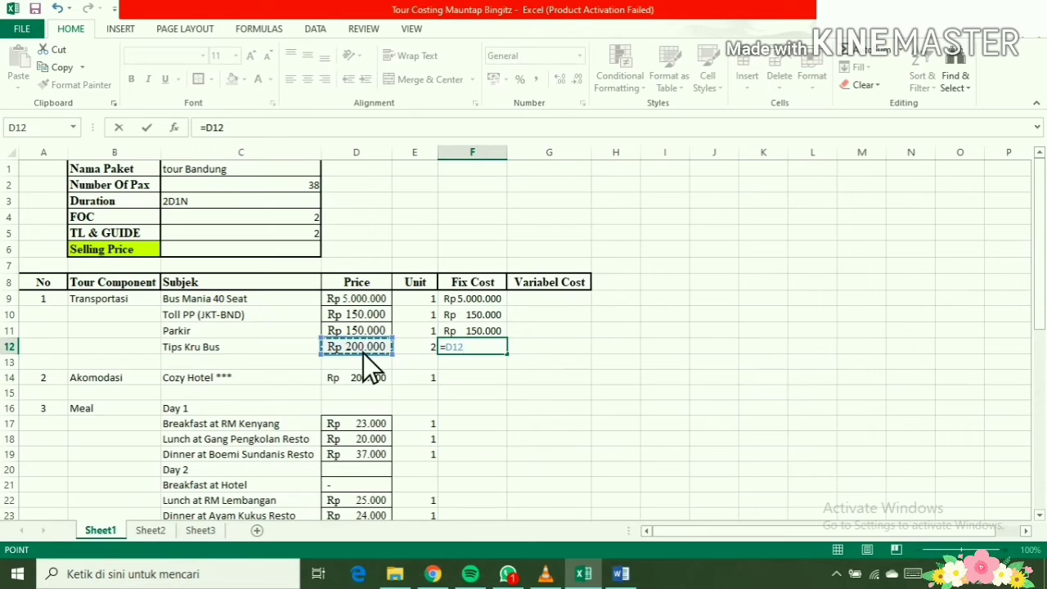
Complete the Tips Kru Bus Fix Cost formula in F12 as =D12*E12
{"action": "type", "text": "*"}
{"action": "left_click", "coordinate": [415, 349]}
{"action": "key", "text": "Return"}
Calculate the Cozy Hotel Variabel Cost per person in G14 with the formula =(D14/2)*E14
{"action": "left_click", "coordinate": [454, 382]}
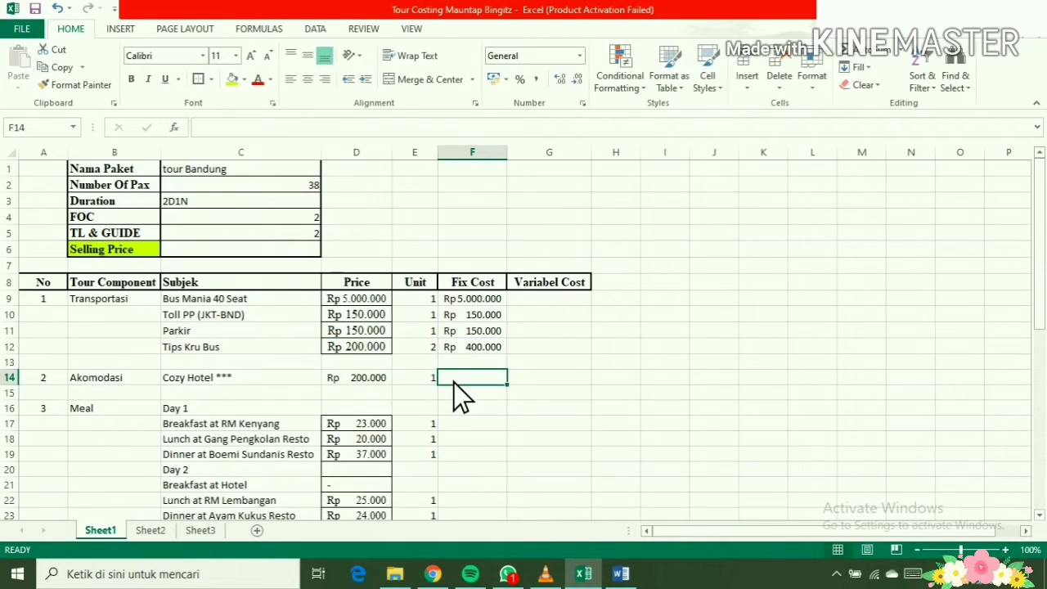
{"action": "key", "text": "Right"}
{"action": "type", "text": "="}
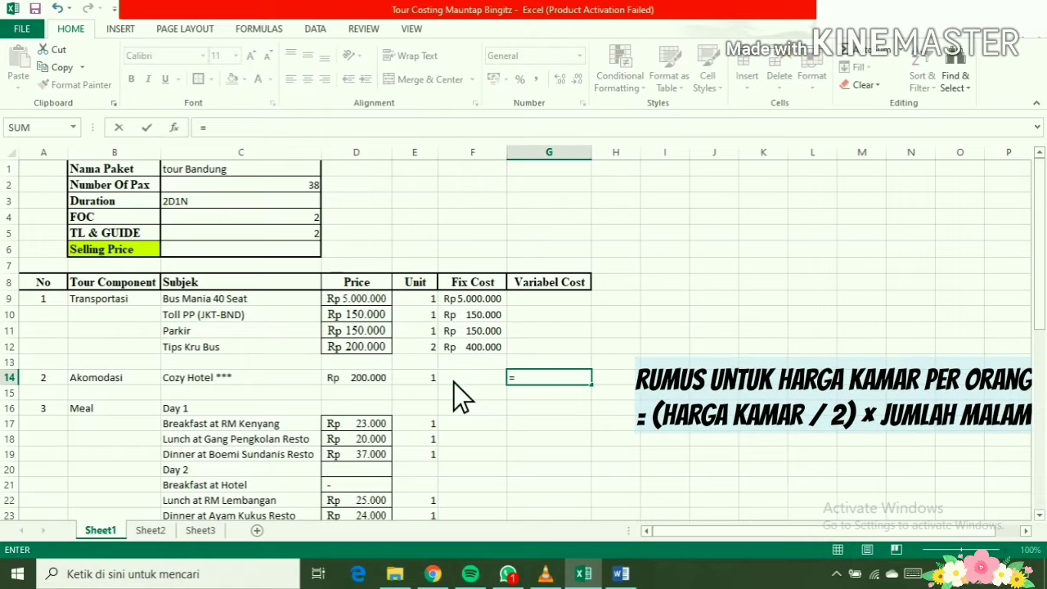
{"action": "left_click", "coordinate": [384, 379]}
{"action": "type", "text": "/"}
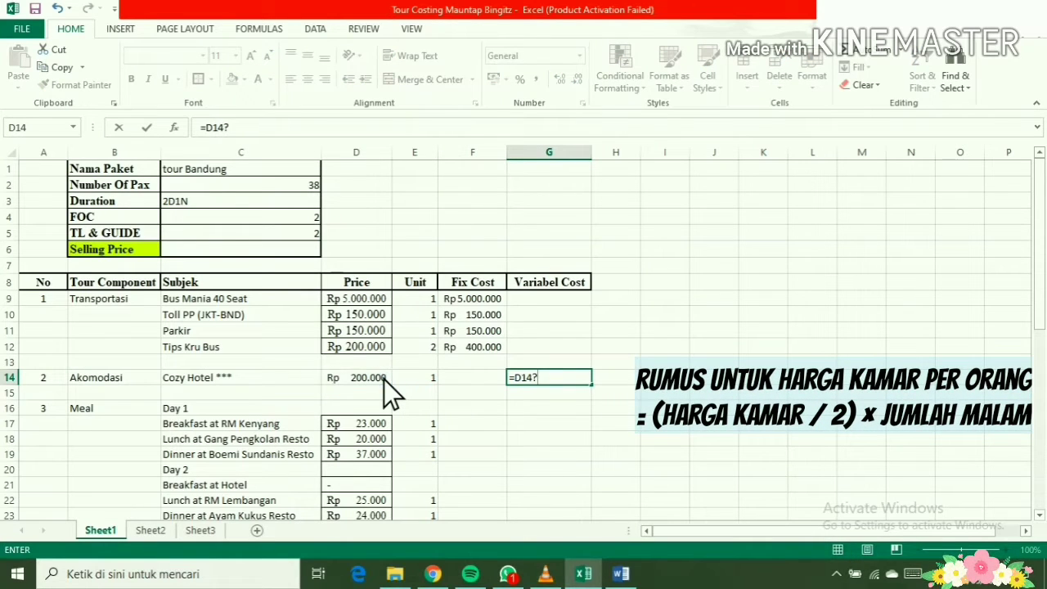
{"action": "type", "text": "2)"}
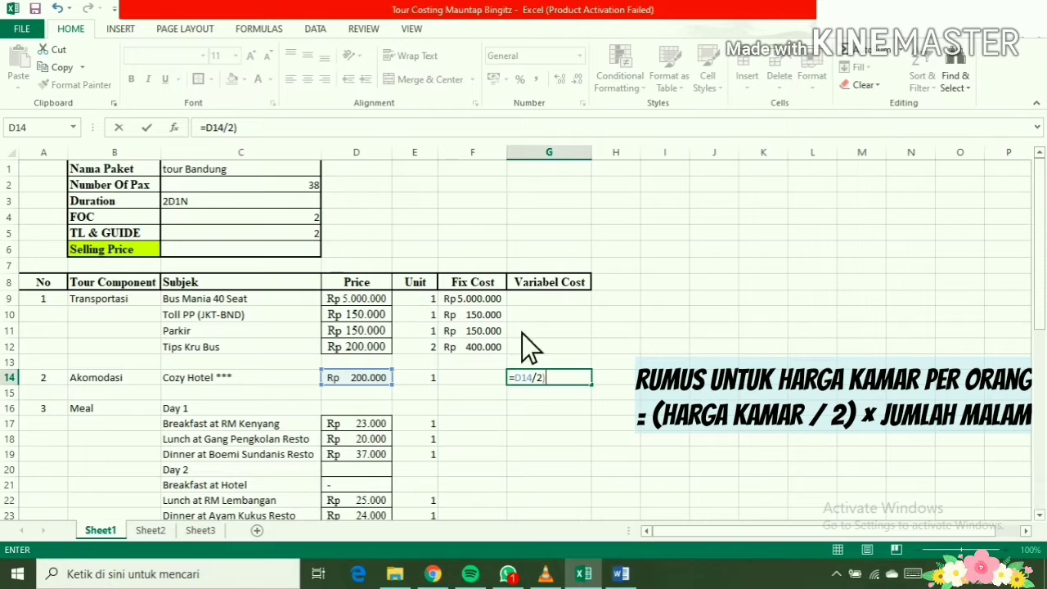
{"action": "left_click", "coordinate": [513, 379]}
{"action": "type", "text": "("}
{"action": "left_click", "coordinate": [551, 377]}
{"action": "type", "text": "*"}
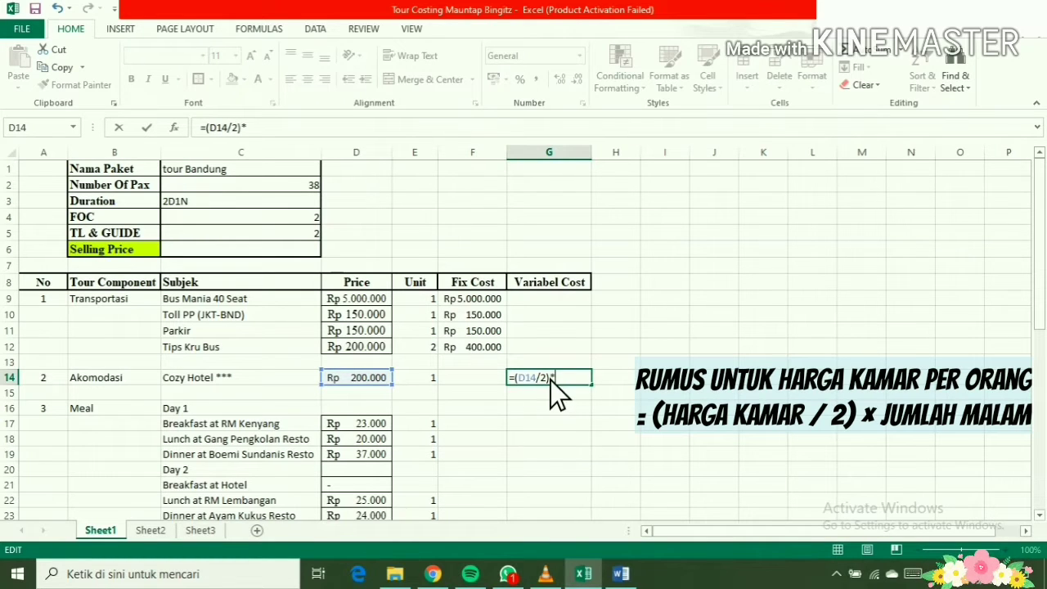
{"action": "left_click", "coordinate": [426, 382]}
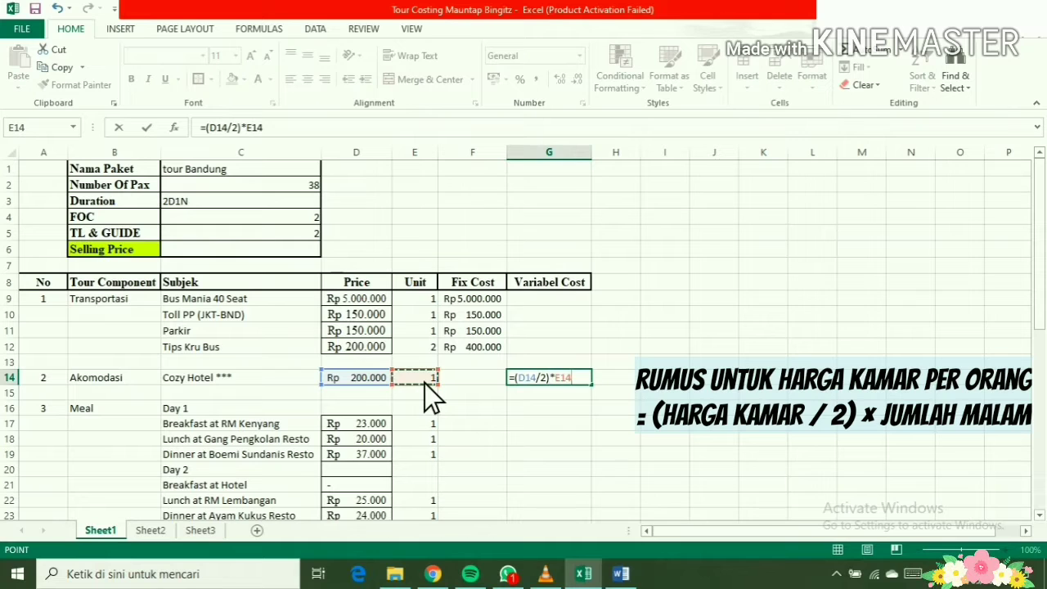
{"action": "key", "text": "Return"}
Enter =D17*E17 as the Breakfast at RM Kenyang Variabel Cost in G17 and fill it down to G19
{"action": "scroll", "coordinate": [557, 260], "scroll_direction": "down", "scroll_amount": 1}
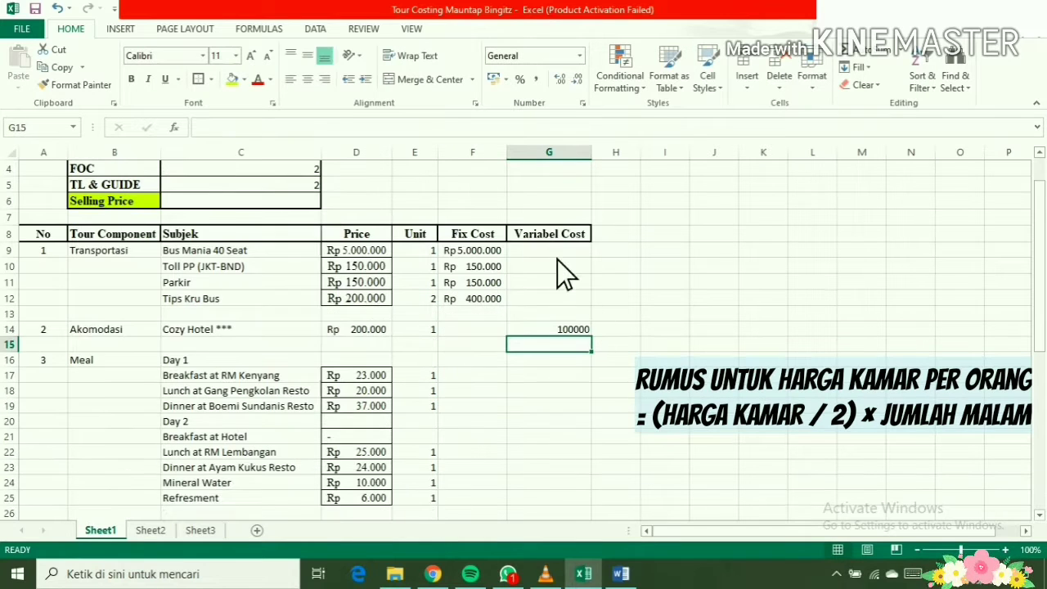
{"action": "key", "text": "Down"}
{"action": "key", "text": "Down"}
{"action": "type", "text": "="}
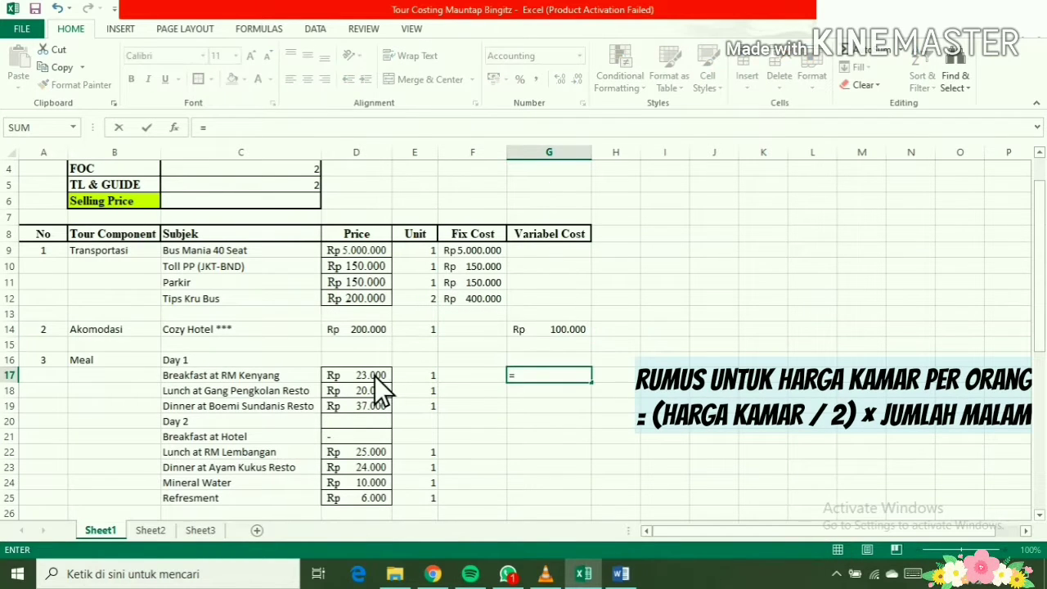
{"action": "left_click", "coordinate": [374, 375]}
{"action": "type", "text": "*"}
{"action": "left_click", "coordinate": [408, 381]}
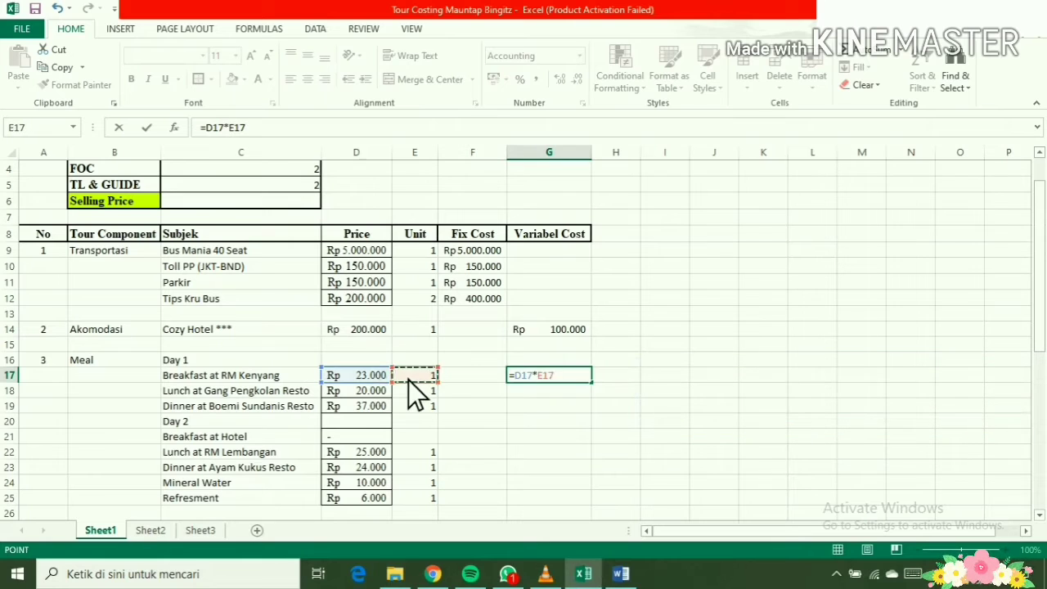
{"action": "key", "text": "Return"}
{"action": "key", "text": "Up"}
{"action": "left_click_drag", "start_coordinate": [590, 382], "coordinate": [585, 407]}
Calculate the Day 2 meal Variabel Costs in G22:G25 as price times unit, starting with =D22*E22
{"action": "left_click", "coordinate": [542, 453]}
{"action": "type", "text": "="}
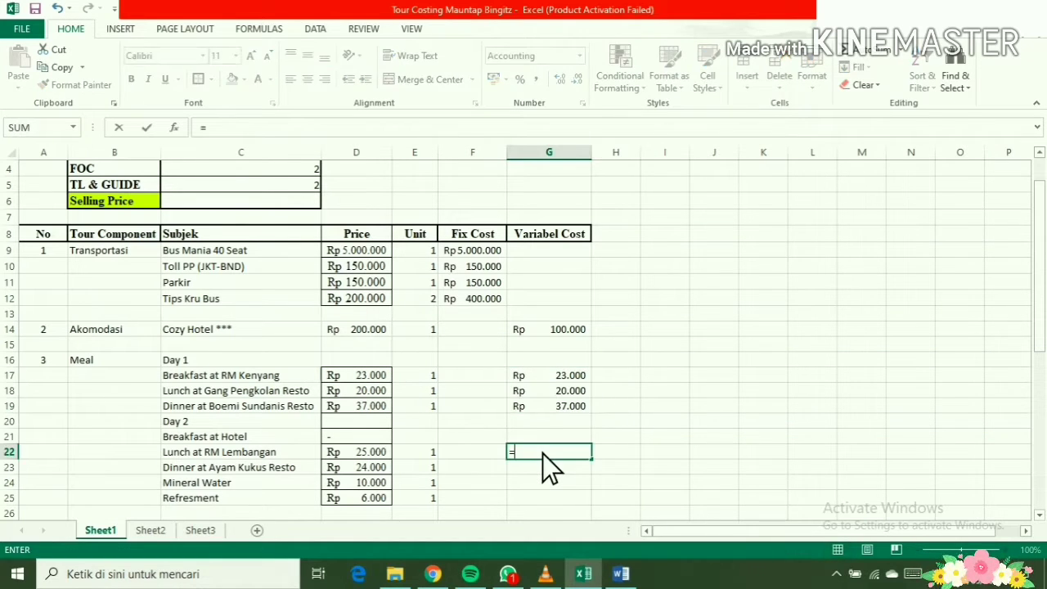
{"action": "left_click", "coordinate": [366, 454]}
{"action": "type", "text": "*"}
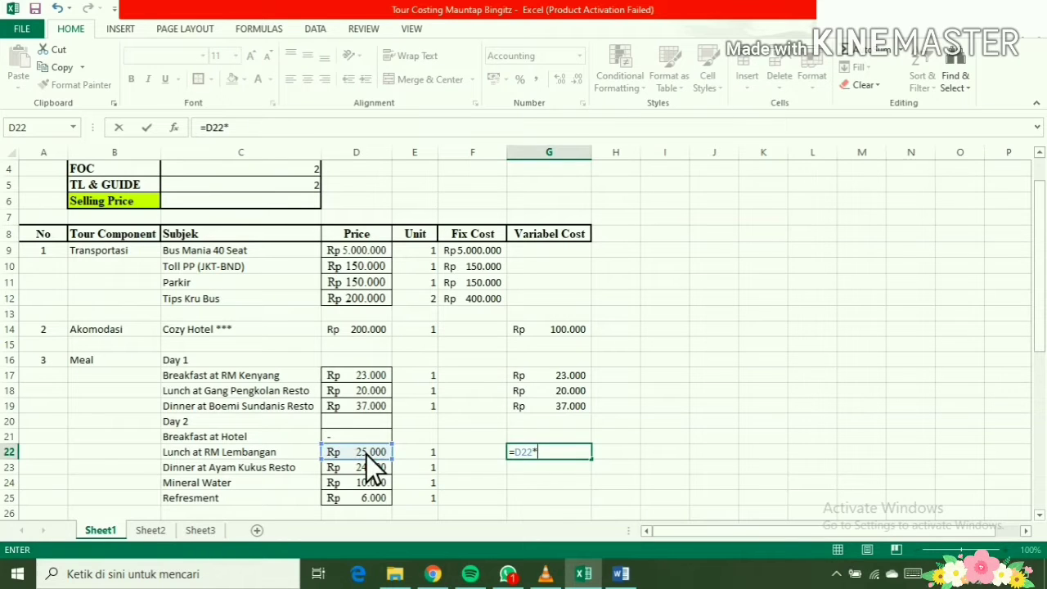
{"action": "left_click", "coordinate": [414, 454]}
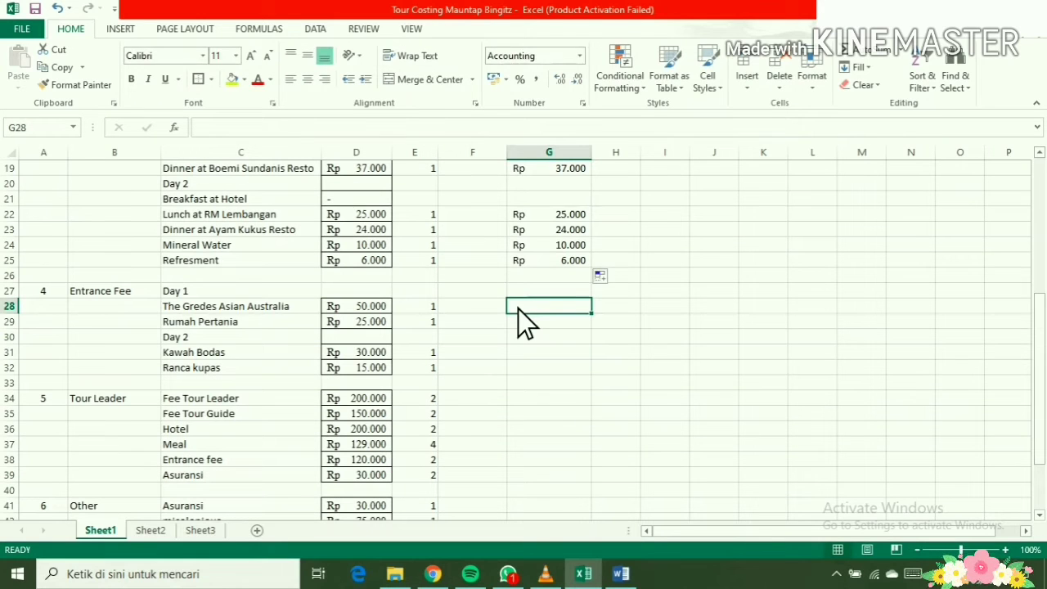
Enter =D28*E28 as The Gredes Asian Australia Variabel Cost in G28 and fill it down to G29
{"action": "type", "text": "="}
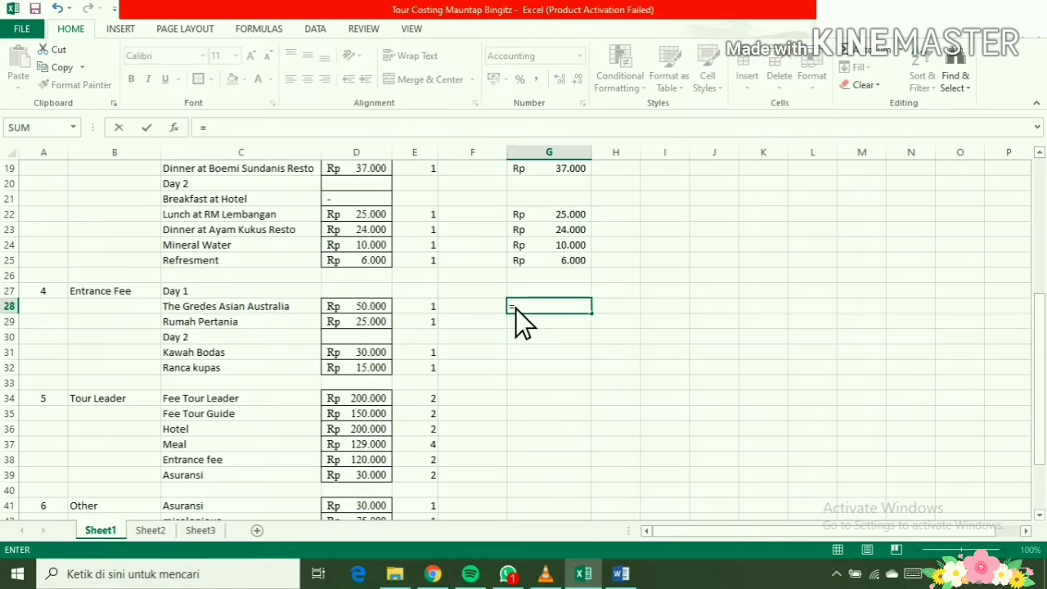
{"action": "left_click", "coordinate": [365, 310]}
{"action": "type", "text": "*"}
{"action": "left_click", "coordinate": [406, 311]}
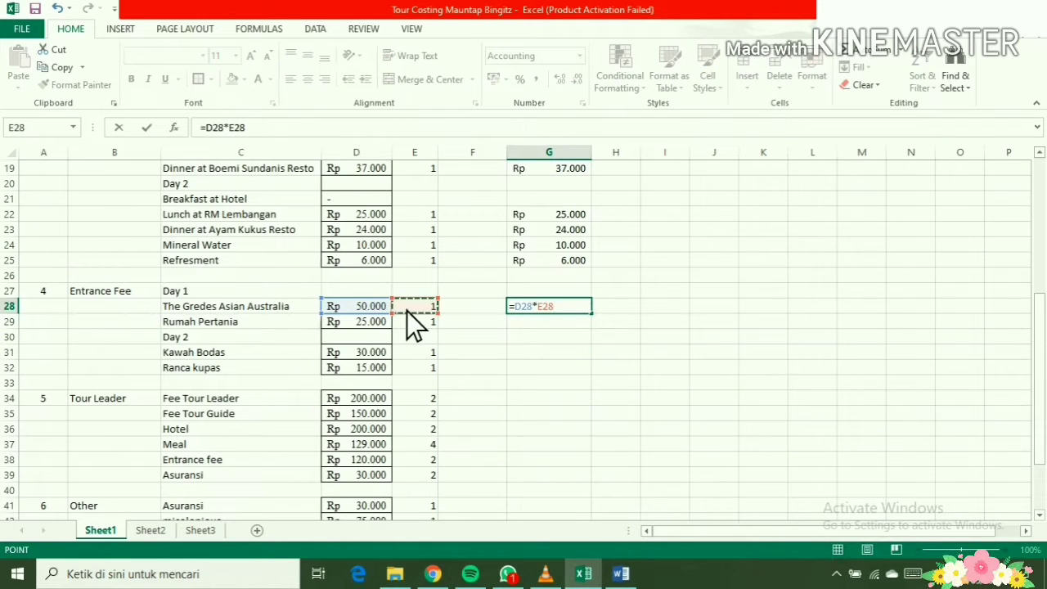
{"action": "key", "text": "Return"}
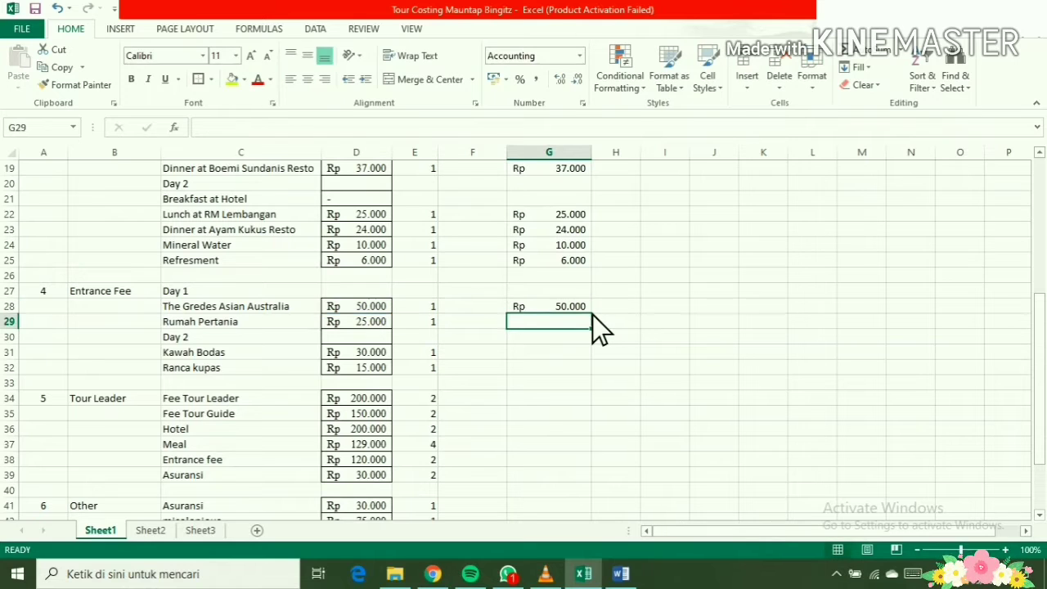
{"action": "left_click", "coordinate": [589, 312]}
{"action": "mouse_move", "coordinate": [591, 314]}
{"action": "left_mouse_down"}
{"action": "mouse_move", "coordinate": [596, 338]}
{"action": "mouse_move", "coordinate": [590, 329]}
{"action": "left_mouse_up"}
Calculate the Kawah Bodas and Ranca kupas Variabel Costs in G31:G32 as price times unit
{"action": "left_click", "coordinate": [536, 354]}
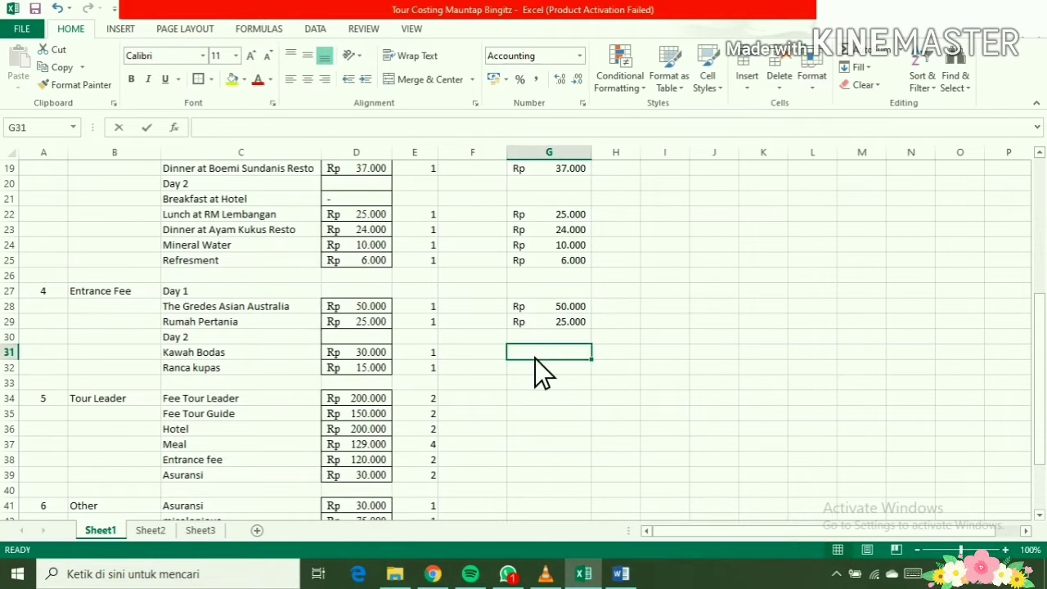
{"action": "type", "text": "="}
{"action": "left_click", "coordinate": [382, 354]}
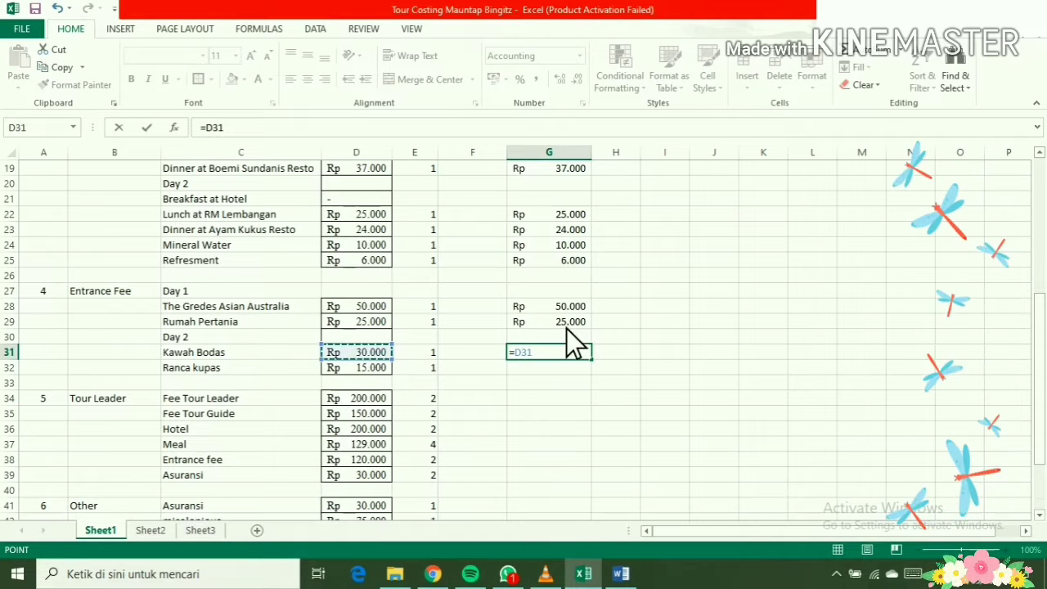
{"action": "type", "text": "*"}
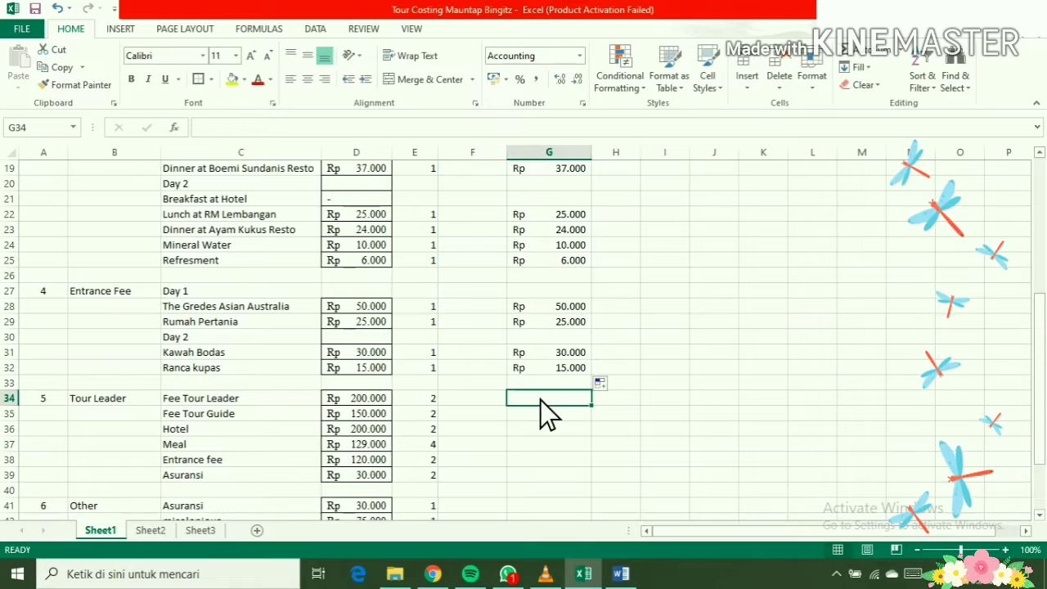
Enter =D34*E34 as the Fee Tour Leader Fix Cost in F34 and fill it down to F39
{"action": "type", "text": "+"}
{"action": "key", "text": "Escape"}
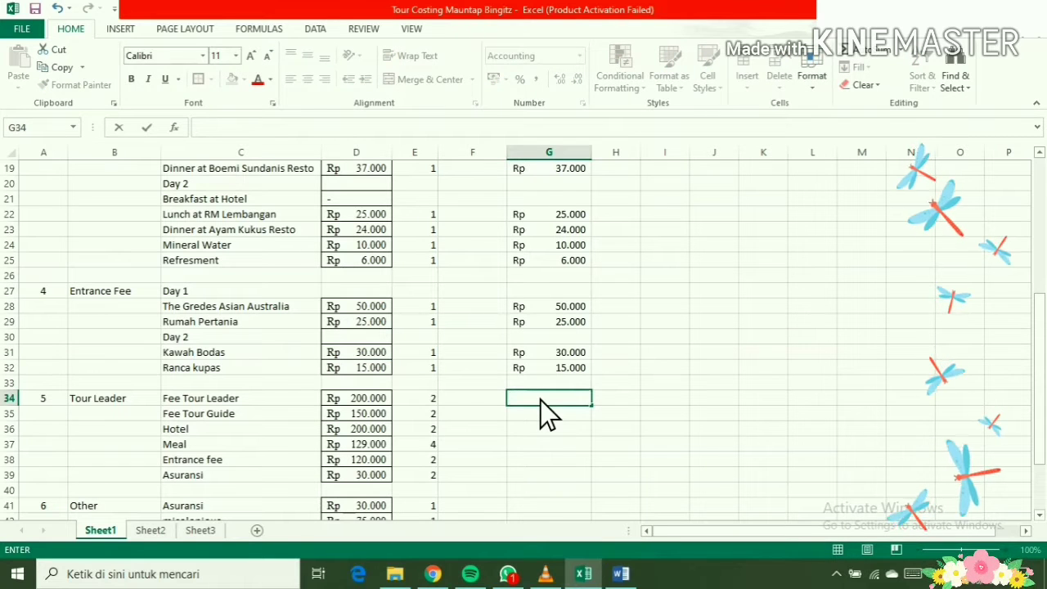
{"action": "left_click", "coordinate": [462, 401]}
{"action": "type", "text": "+"}
{"action": "key", "text": "BackSpace"}
{"action": "type", "text": "="}
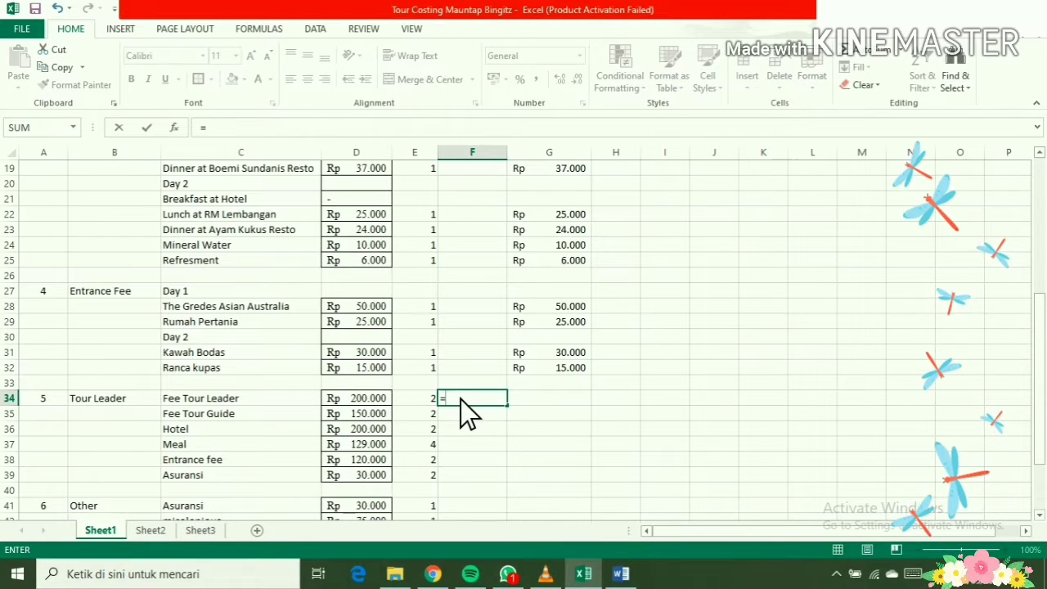
{"action": "left_click", "coordinate": [352, 397]}
{"action": "type", "text": "*"}
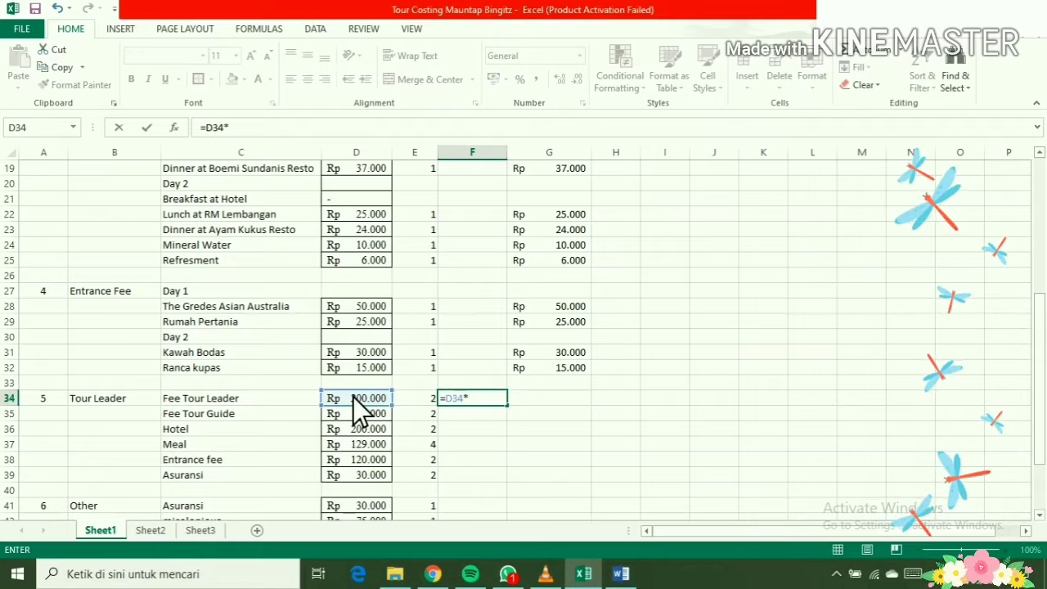
{"action": "left_click", "coordinate": [409, 402]}
{"action": "key", "text": "Return"}
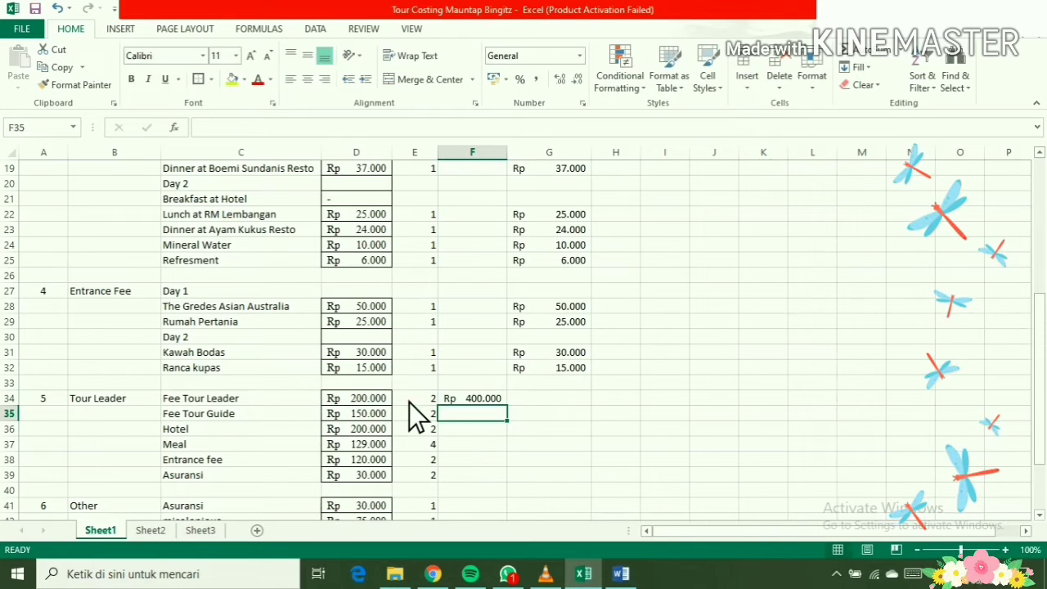
{"action": "left_click", "coordinate": [505, 404]}
{"action": "left_click_drag", "start_coordinate": [506, 406], "coordinate": [498, 477]}
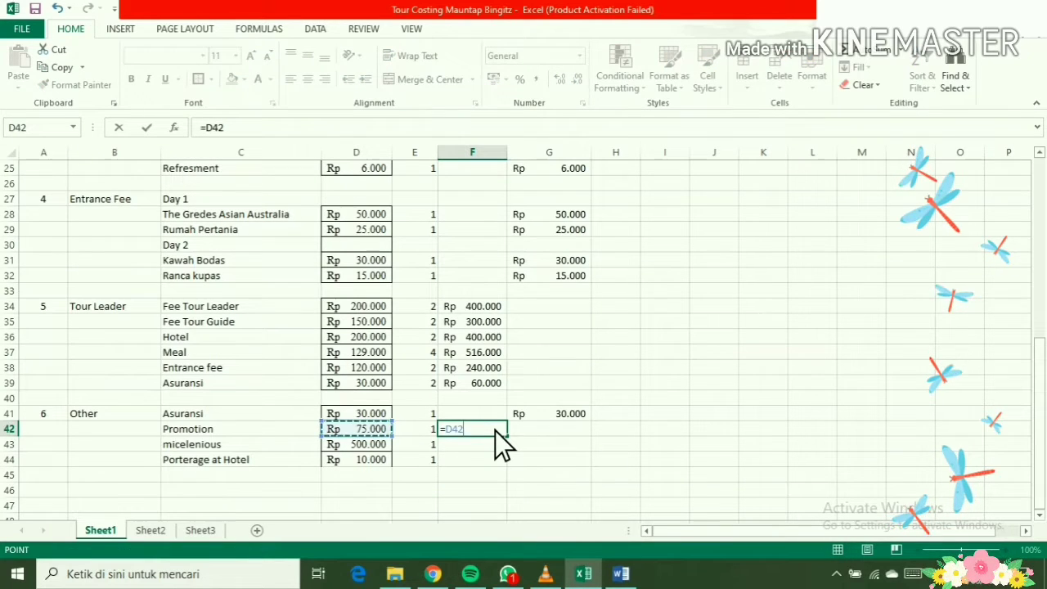
Complete the Promotion Fix Cost formula in F42 as its price in D42 times its unit in E42
{"action": "type", "text": "*"}
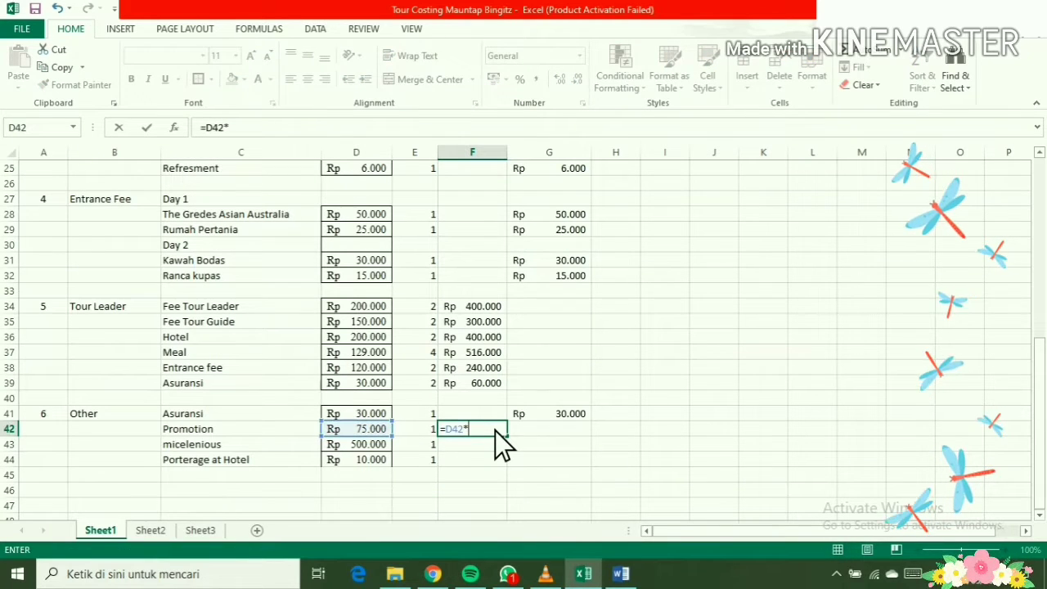
{"action": "key", "text": "Left"}
{"action": "key", "text": "Left"}
{"action": "key", "text": "Return"}
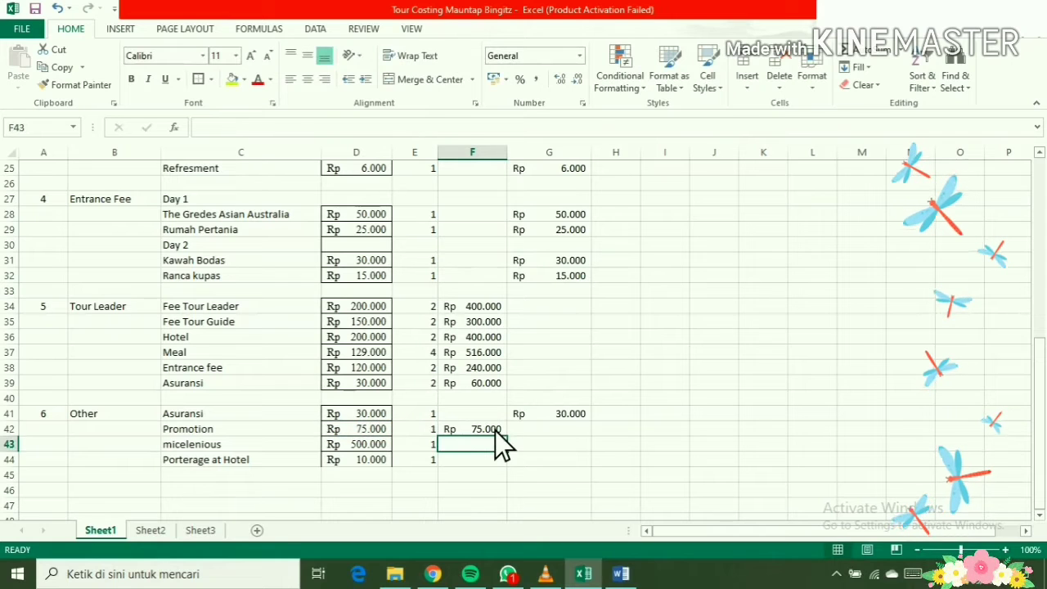
{"action": "key", "text": "Return"}
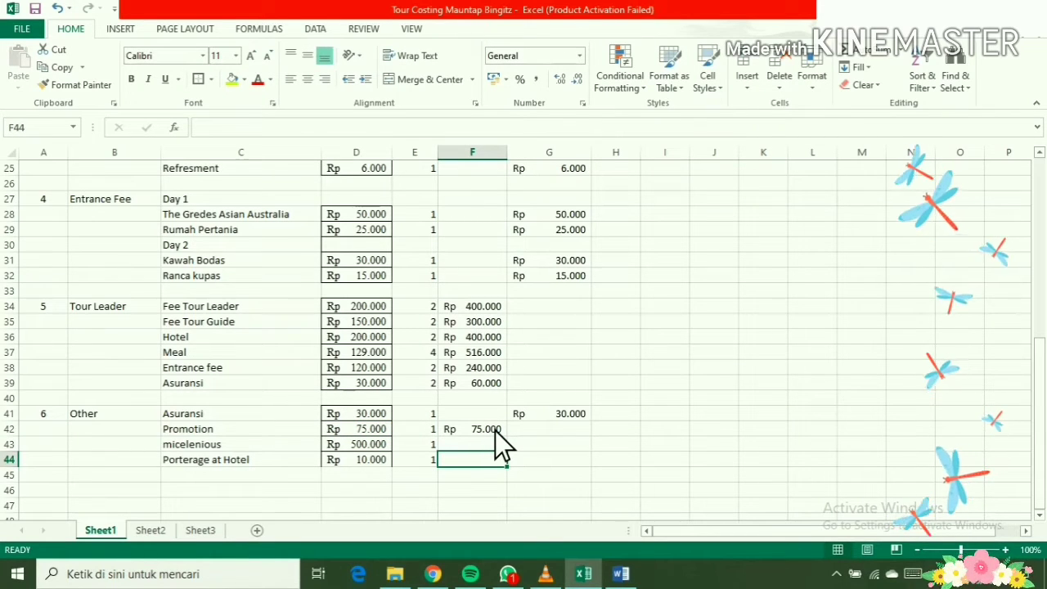
Total the Fix Cost column in F45 and the Variabel Cost column in G45 with SUM formulas in the Jumlah row
{"action": "left_click", "coordinate": [414, 475]}
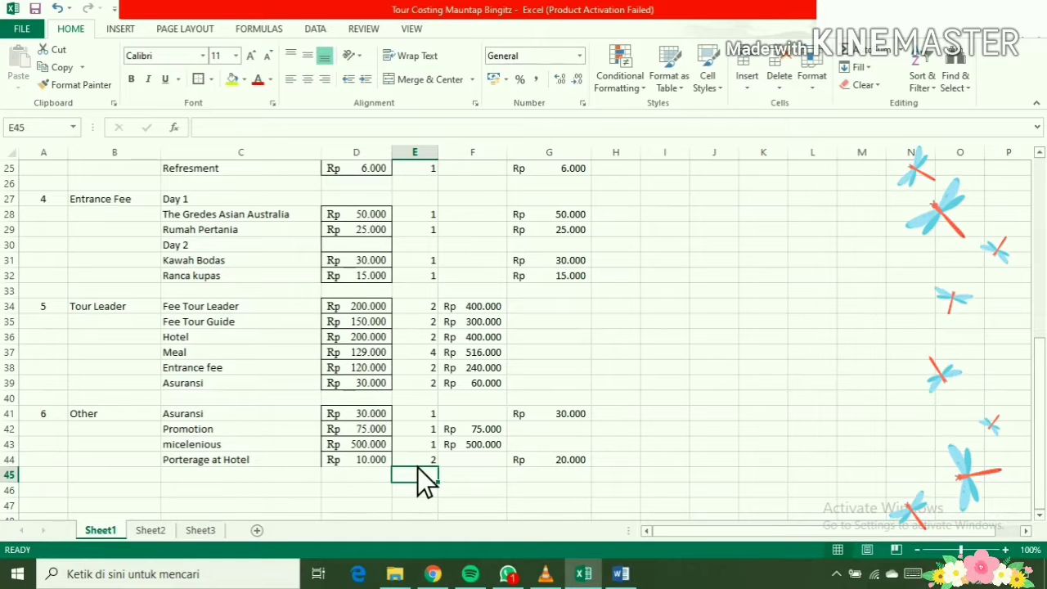
{"action": "type", "text": "="}
{"action": "type", "text": "SUM("}
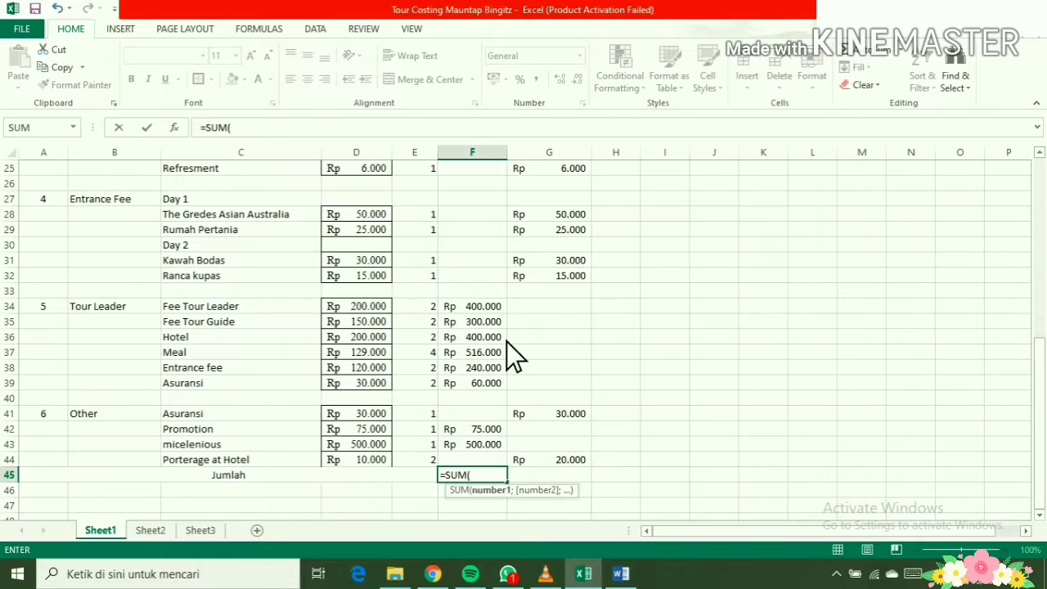
{"action": "scroll", "coordinate": [506, 342], "scroll_direction": "up", "scroll_amount": 8}
{"action": "left_click", "coordinate": [483, 300]}
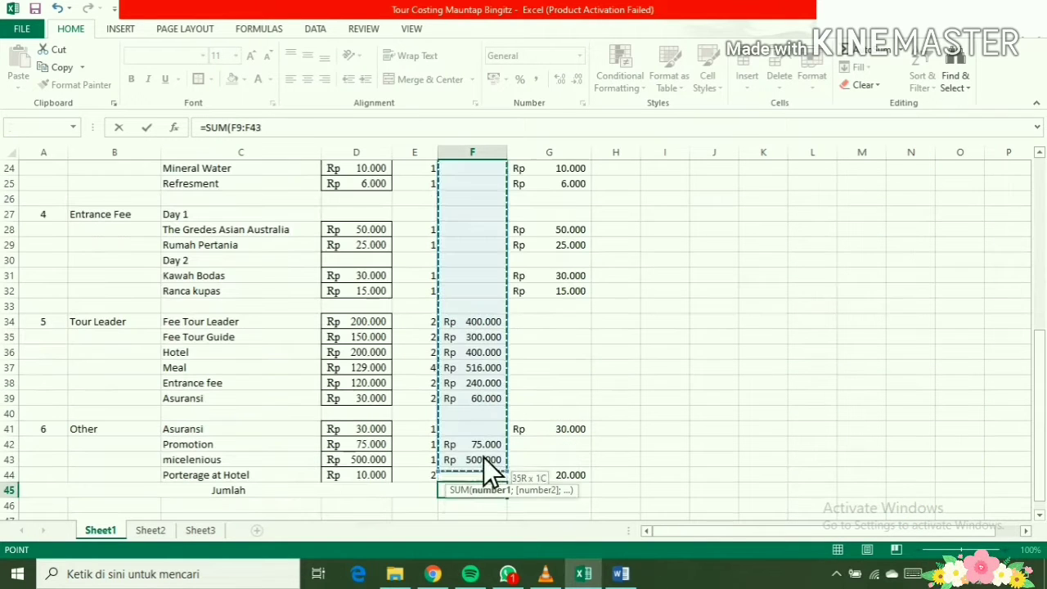
{"action": "left_click_drag", "start_coordinate": [483, 457], "coordinate": [483, 475]}
{"action": "type", "text": ")"}
{"action": "key", "text": "Return"}
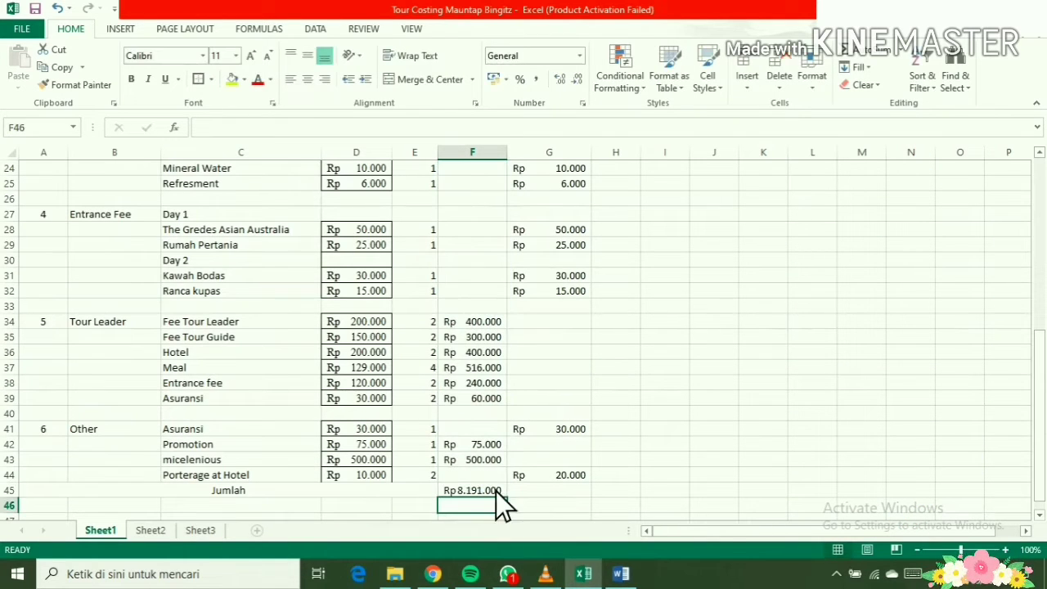
{"action": "left_click", "coordinate": [529, 493]}
{"action": "type", "text": "=SUM("}
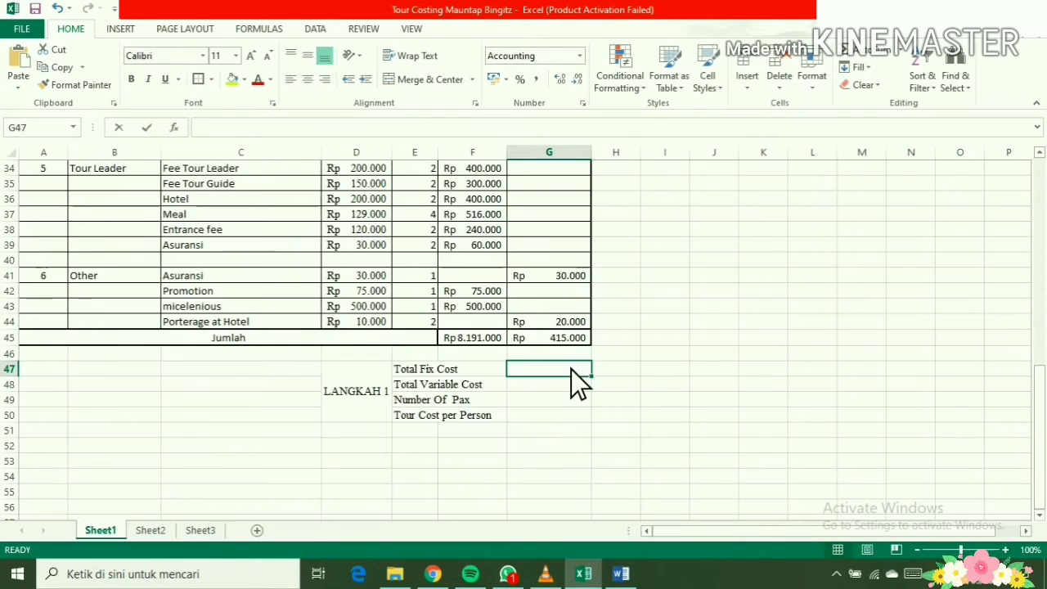
Link the Total Fix Cost in G47 to F45 and the Total Variable Cost in G48 to G45
{"action": "type", "text": "="}
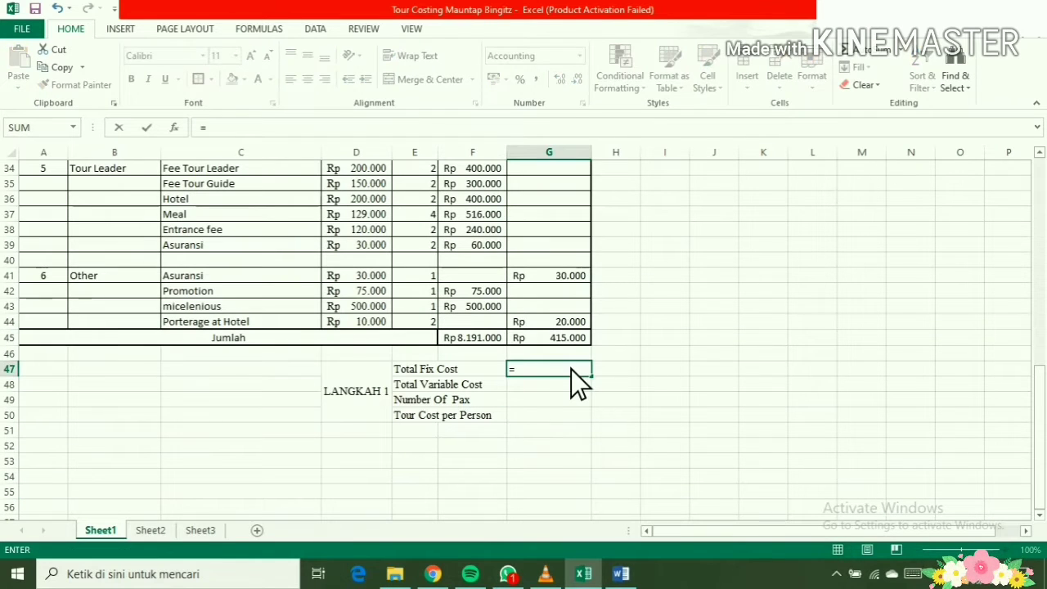
{"action": "left_click", "coordinate": [466, 343]}
{"action": "key", "text": "Return"}
{"action": "key", "text": "Right"}
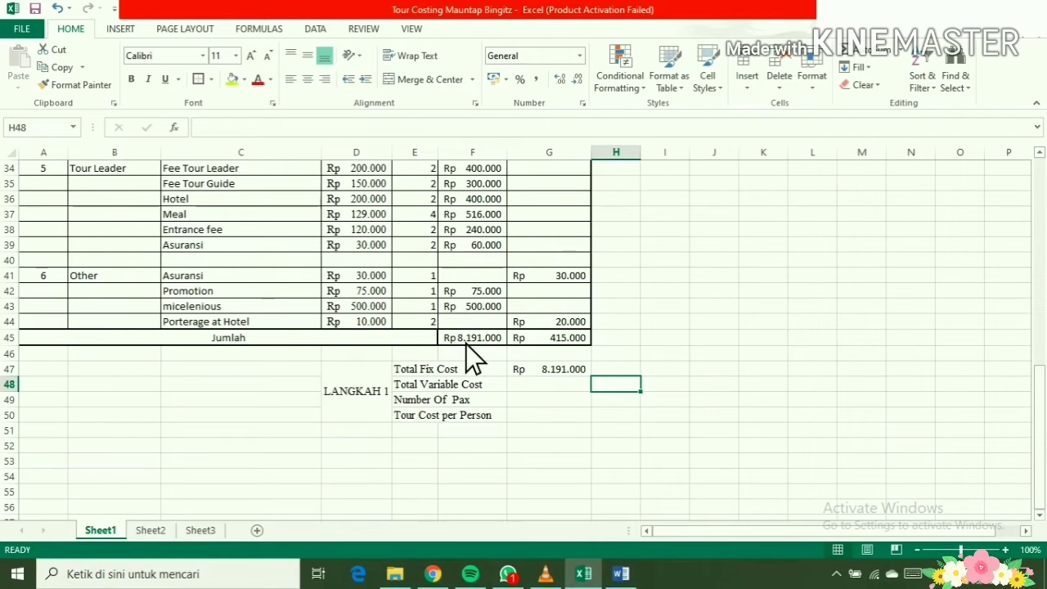
{"action": "left_click", "coordinate": [545, 386]}
{"action": "type", "text": "="}
{"action": "left_click", "coordinate": [552, 342]}
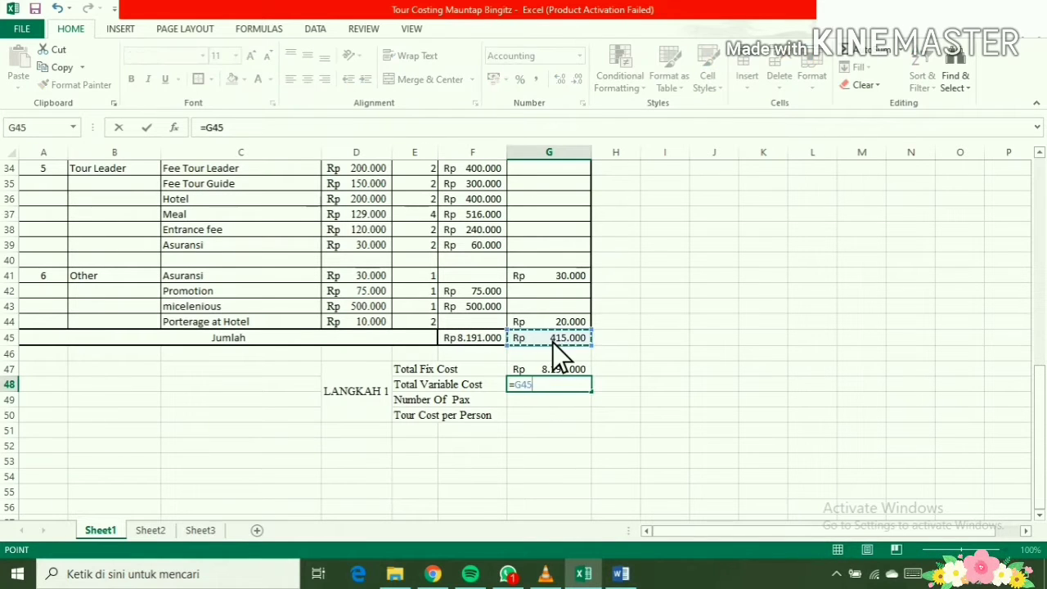
{"action": "key", "text": "Return"}
Link the Number Of Pax in G49 to the pax count in C2 of the package summary
{"action": "type", "text": "="}
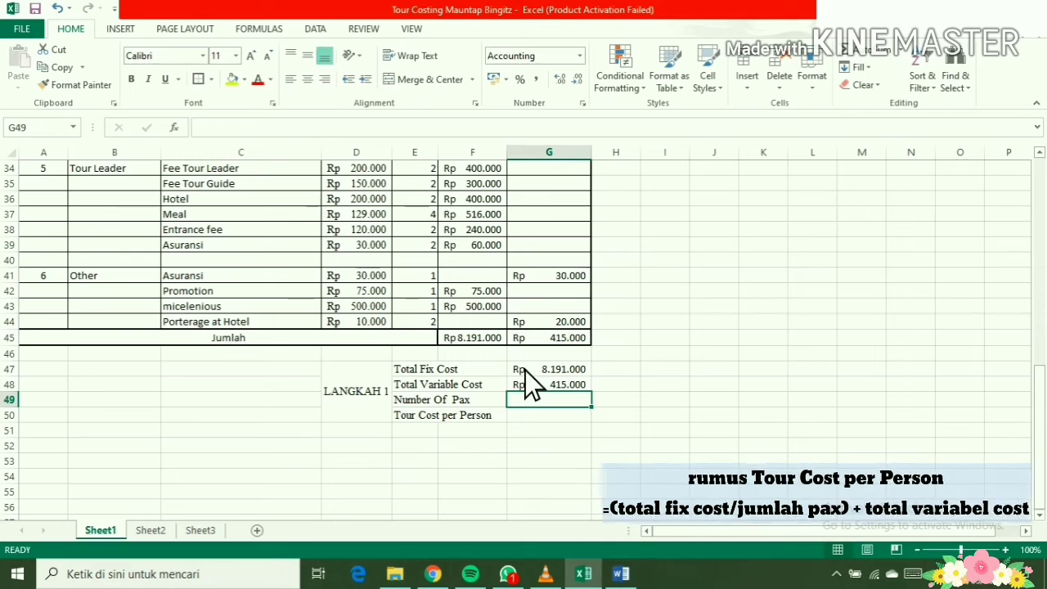
{"action": "scroll", "coordinate": [527, 380], "scroll_direction": "up", "scroll_amount": 11}
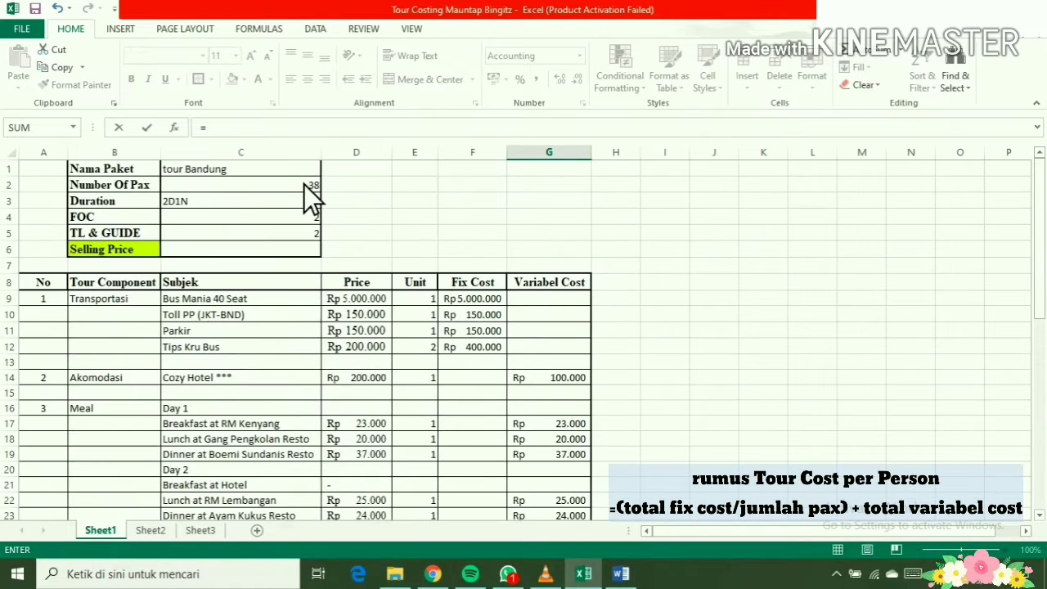
{"action": "left_click", "coordinate": [303, 184]}
{"action": "key", "text": "Return"}
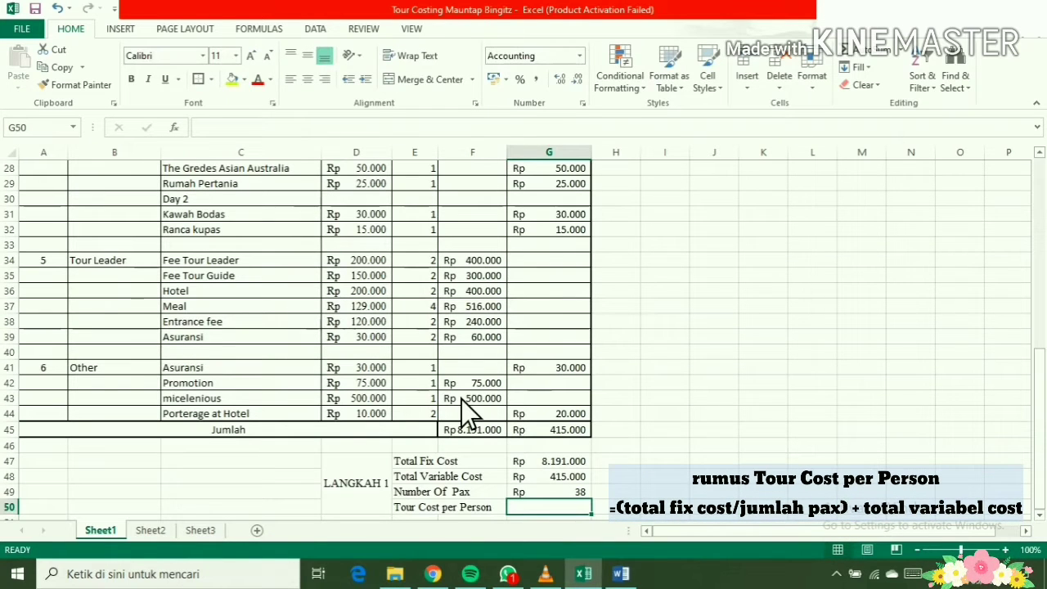
Calculate the Tour Cost per Person in G50 as =(G47/G49)+G48, total fix cost divided by pax plus total variable cost
{"action": "type", "text": "="}
{"action": "left_click", "coordinate": [563, 462]}
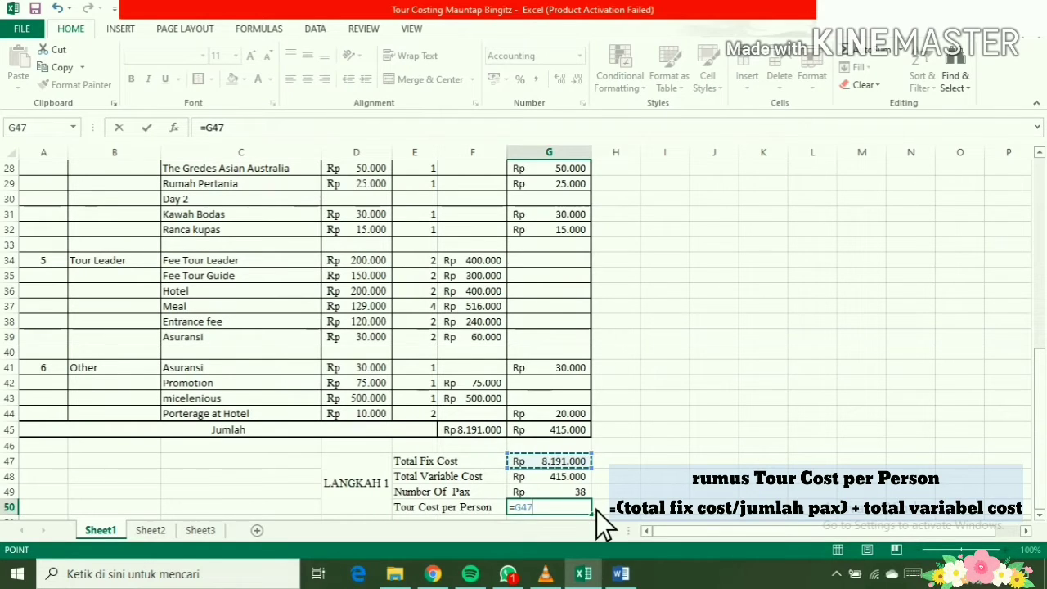
{"action": "key", "text": "BackSpace"}
{"action": "key", "text": "BackSpace"}
{"action": "key", "text": "BackSpace"}
{"action": "type", "text": "("}
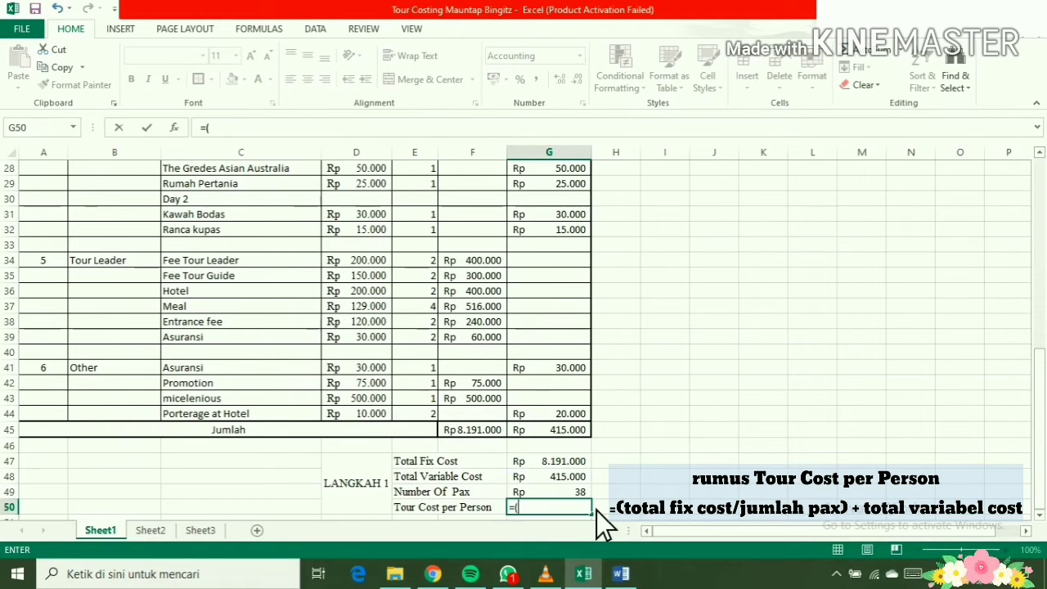
{"action": "left_click", "coordinate": [575, 465]}
{"action": "type", "text": "/"}
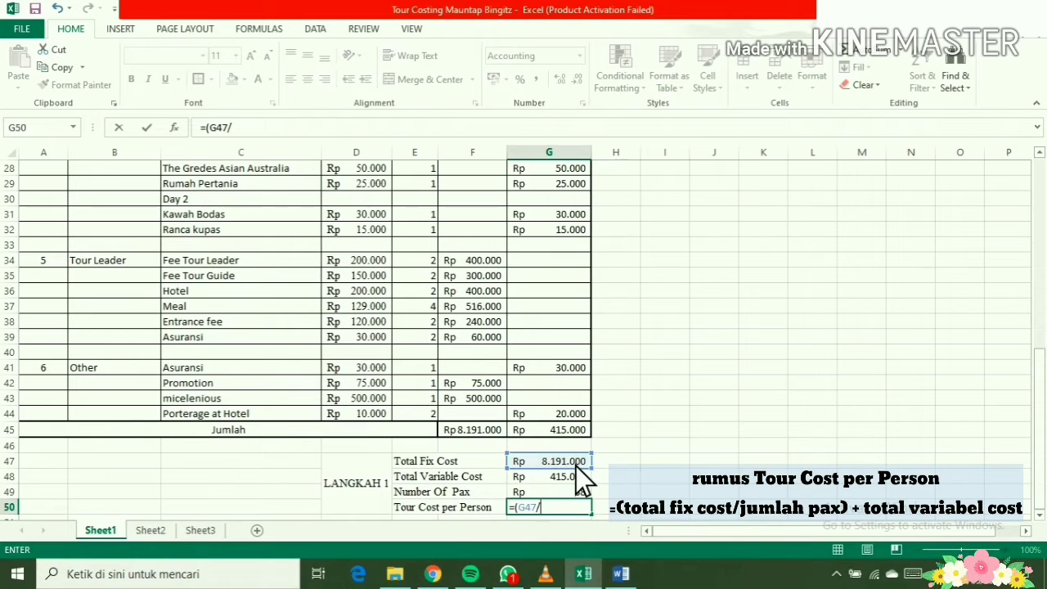
{"action": "left_click", "coordinate": [570, 493]}
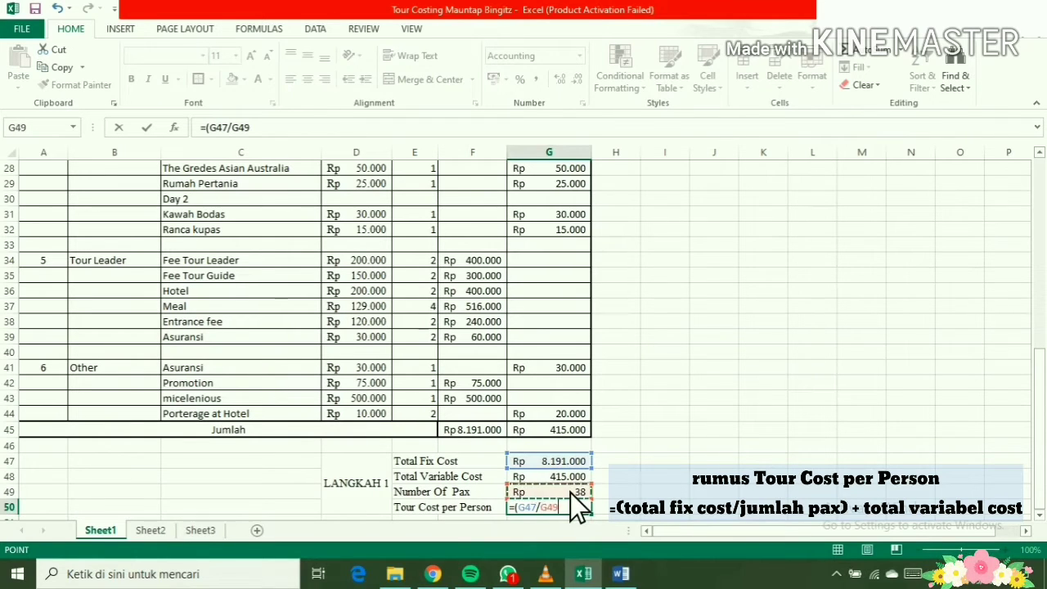
{"action": "type", "text": "*"}
{"action": "key", "text": "BackSpace"}
{"action": "type", "text": ")+"}
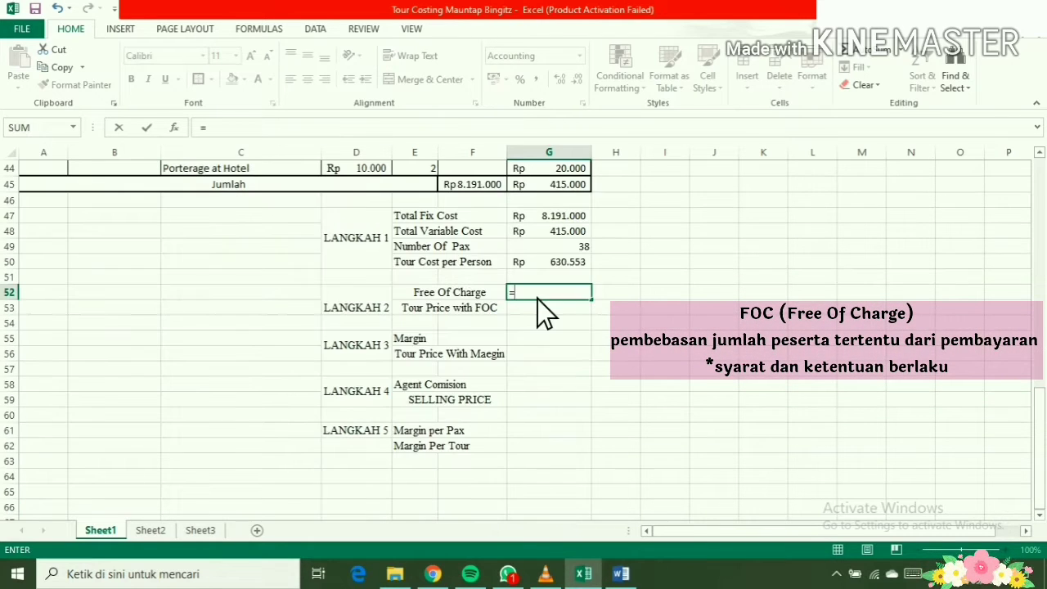
Link the Free Of Charge value in G52 to the FOC in C4 and remove its currency format
{"action": "scroll", "coordinate": [540, 310], "scroll_direction": "up", "scroll_amount": 15}
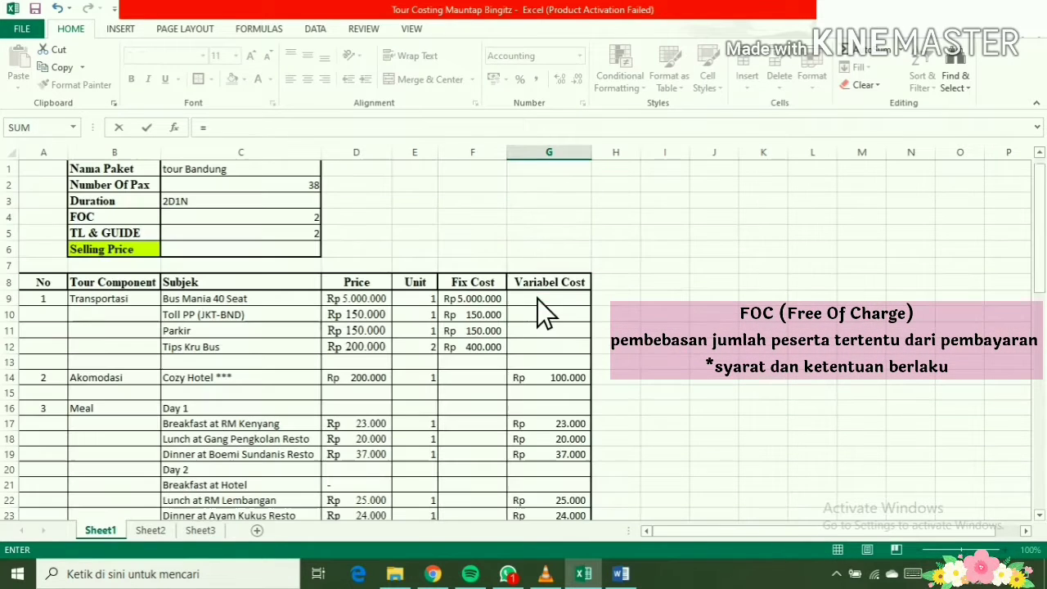
{"action": "left_click", "coordinate": [262, 219]}
{"action": "key", "text": "Return"}
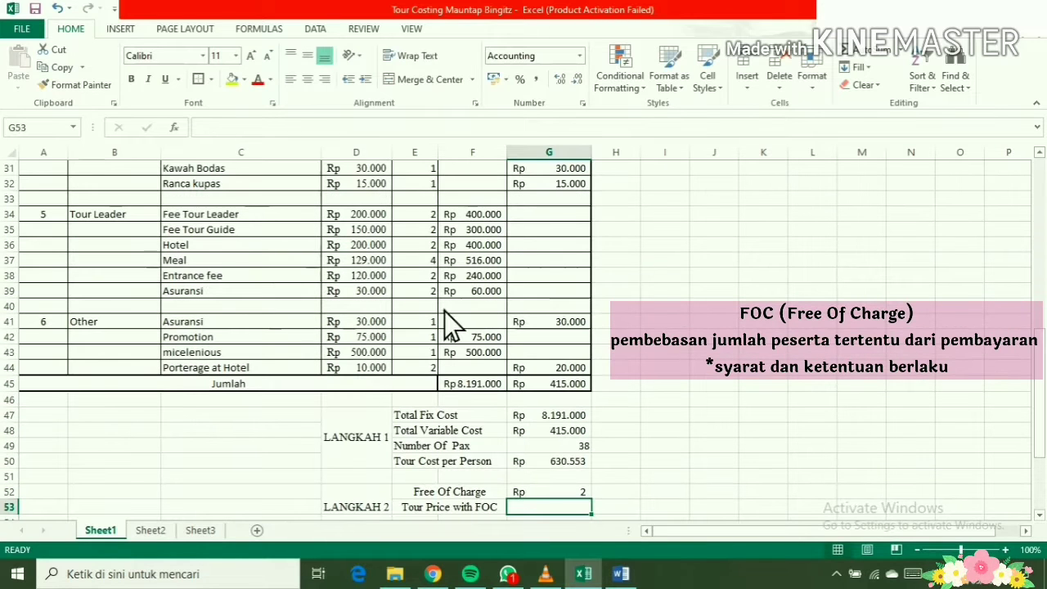
{"action": "left_click", "coordinate": [540, 491]}
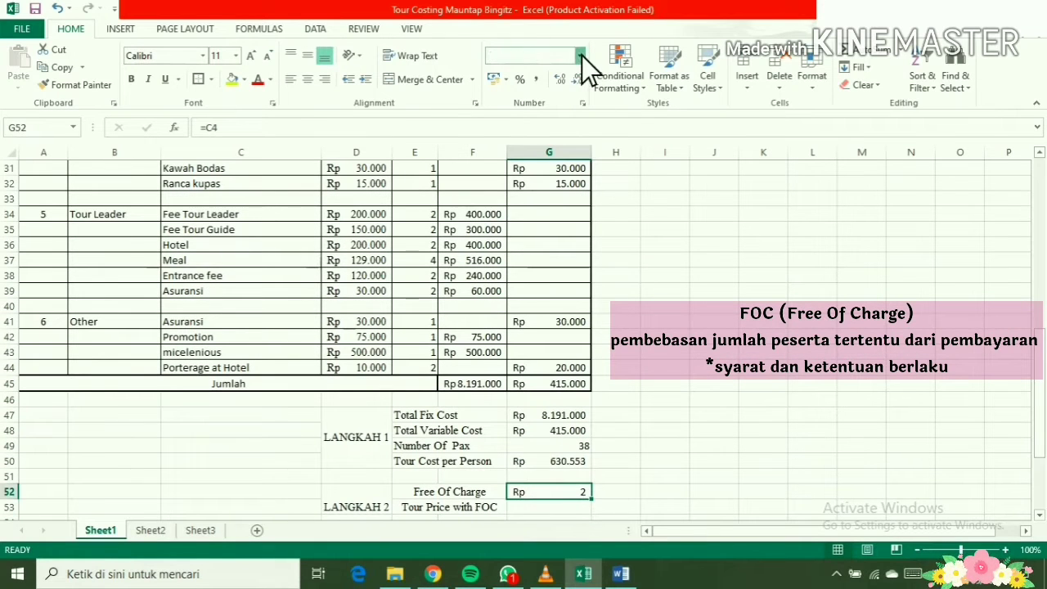
{"action": "left_click", "coordinate": [580, 56]}
{"action": "left_click", "coordinate": [536, 92]}
Enter =(G50*G49)/(G49-G52) as the Tour Price with FOC in G53
{"action": "left_click", "coordinate": [533, 512]}
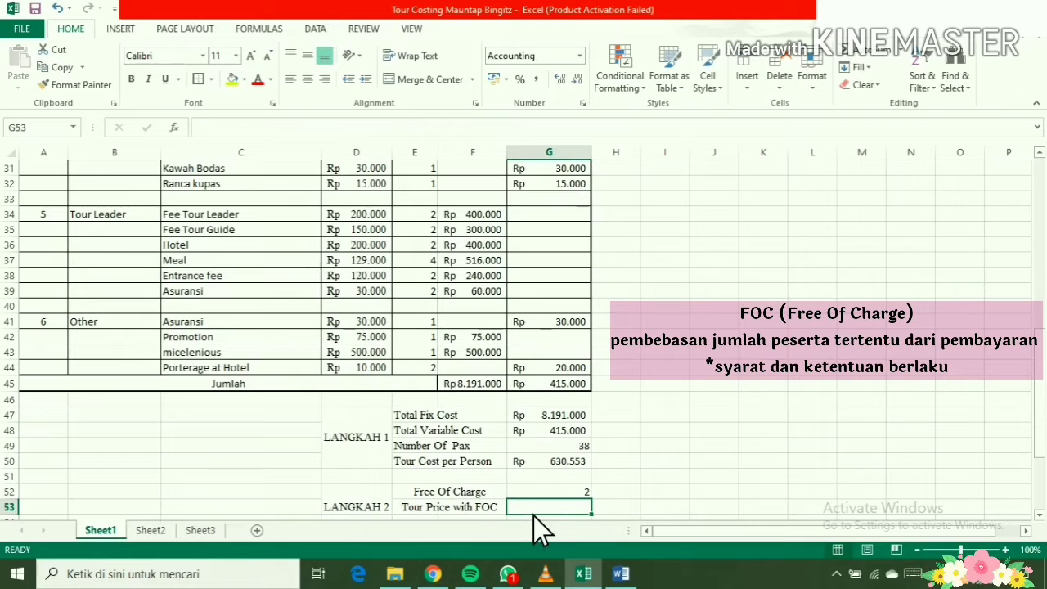
{"action": "type", "text": "="}
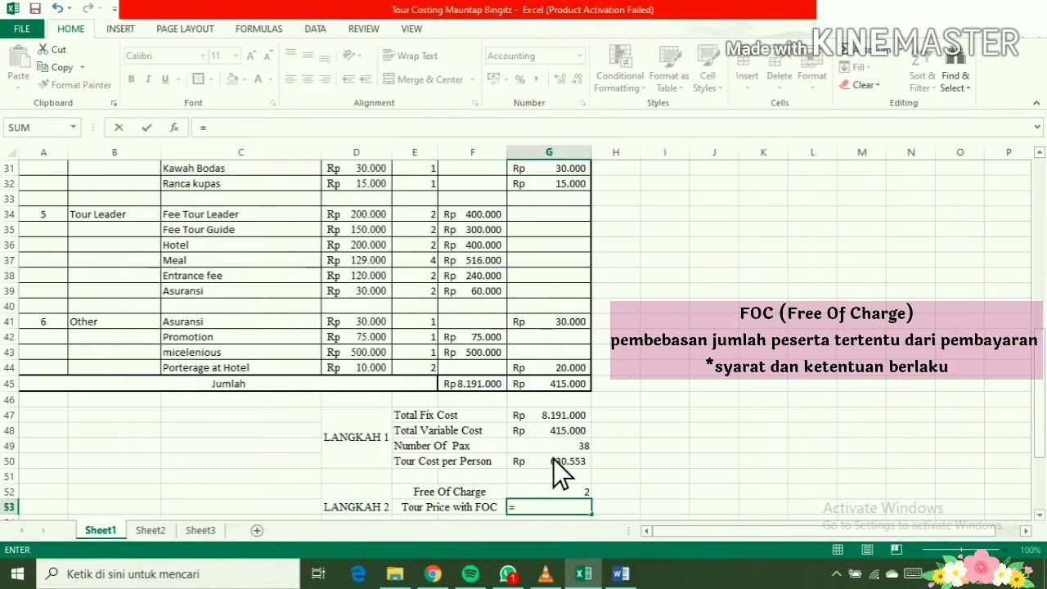
{"action": "type", "text": "("}
{"action": "left_click", "coordinate": [553, 464]}
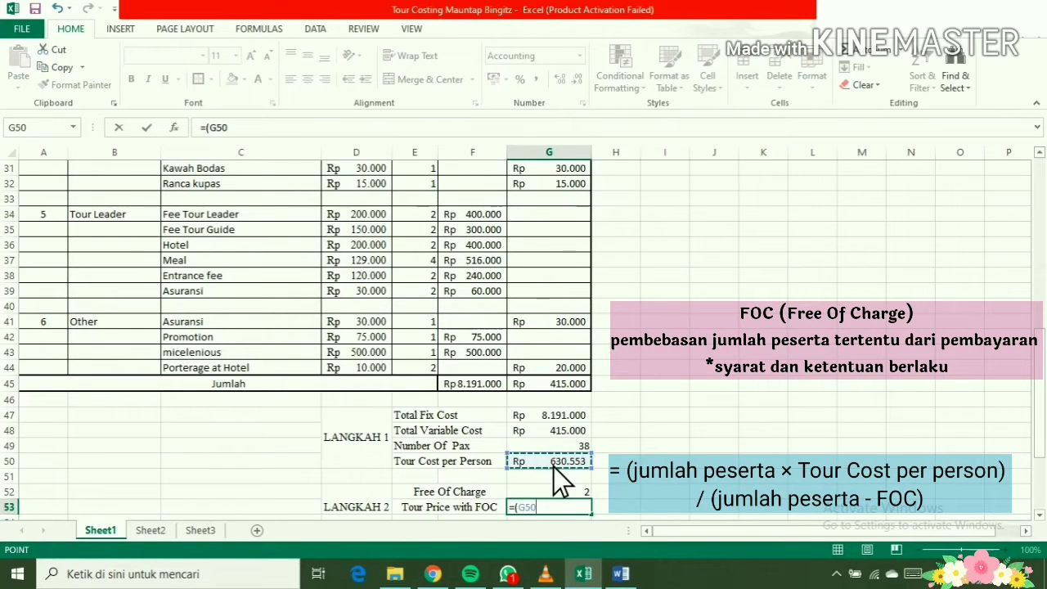
{"action": "type", "text": "*"}
{"action": "left_click", "coordinate": [552, 448]}
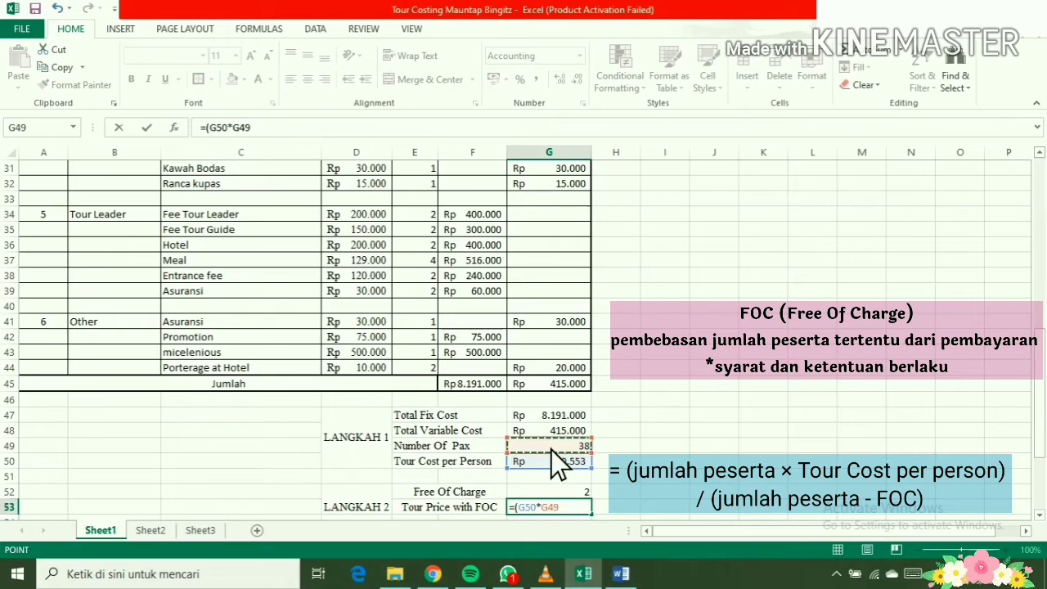
{"action": "type", "text": ")/("}
{"action": "left_click", "coordinate": [550, 450]}
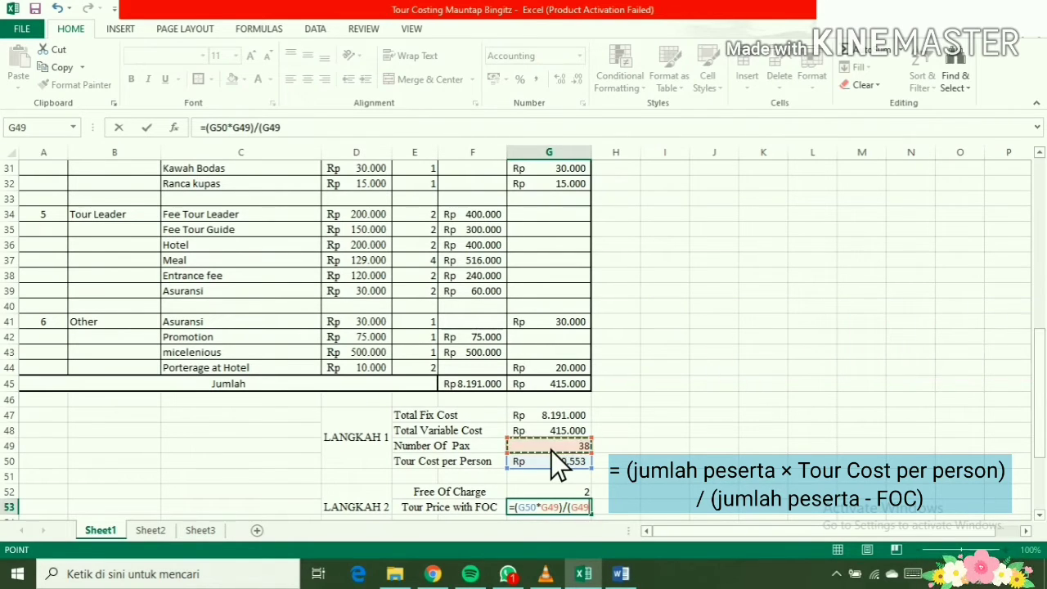
{"action": "type", "text": "-"}
{"action": "left_click", "coordinate": [554, 491]}
{"action": "type", "text": ")"}
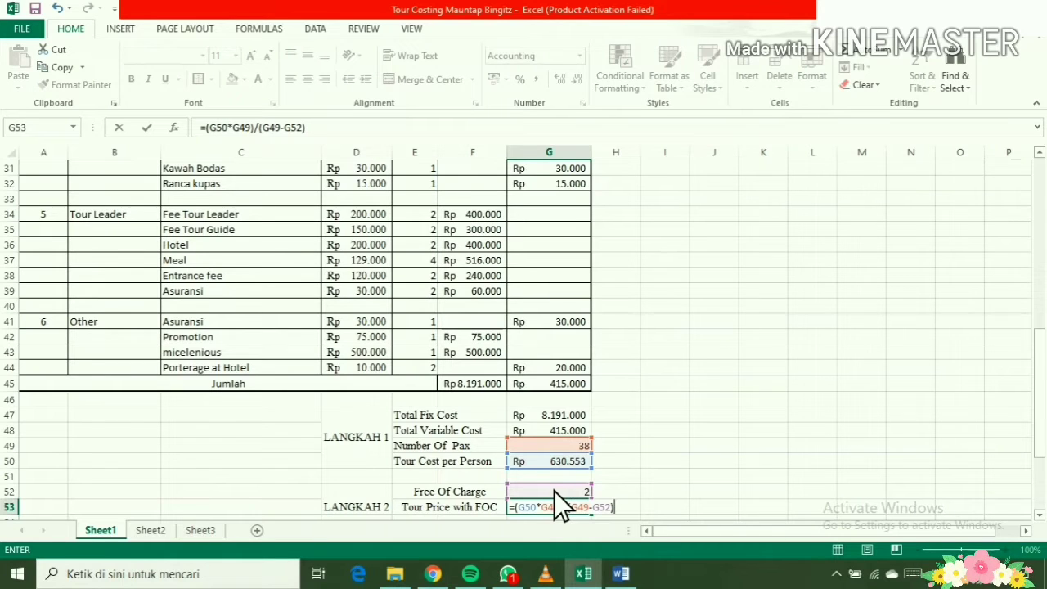
{"action": "key", "text": "Return"}
Set the Margin in G55 to 10%
{"action": "left_click", "coordinate": [536, 477]}
{"action": "type", "text": "1"}
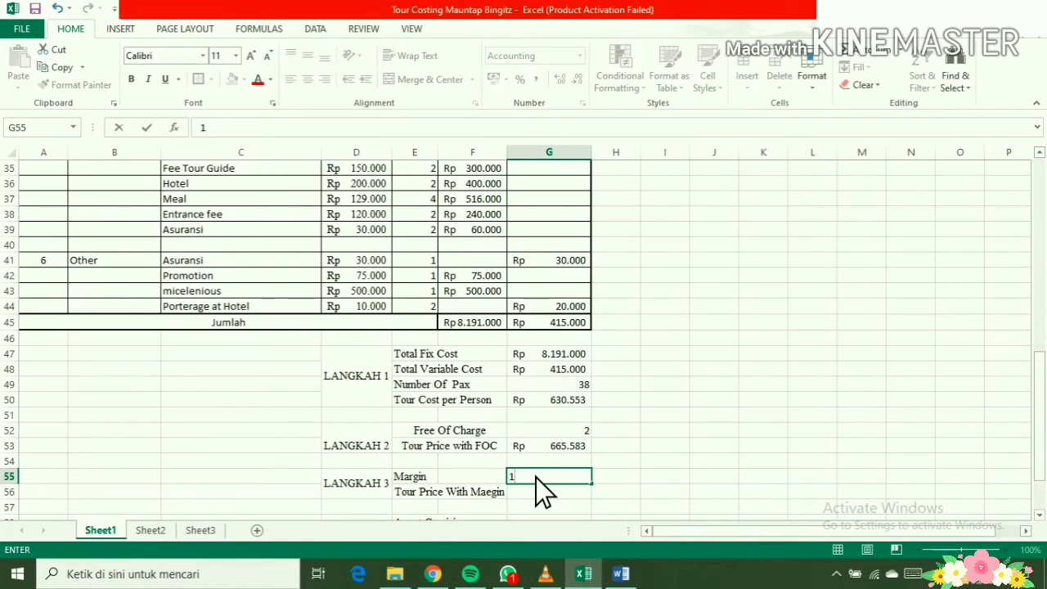
{"action": "type", "text": "0%"}
{"action": "key", "text": "Return"}
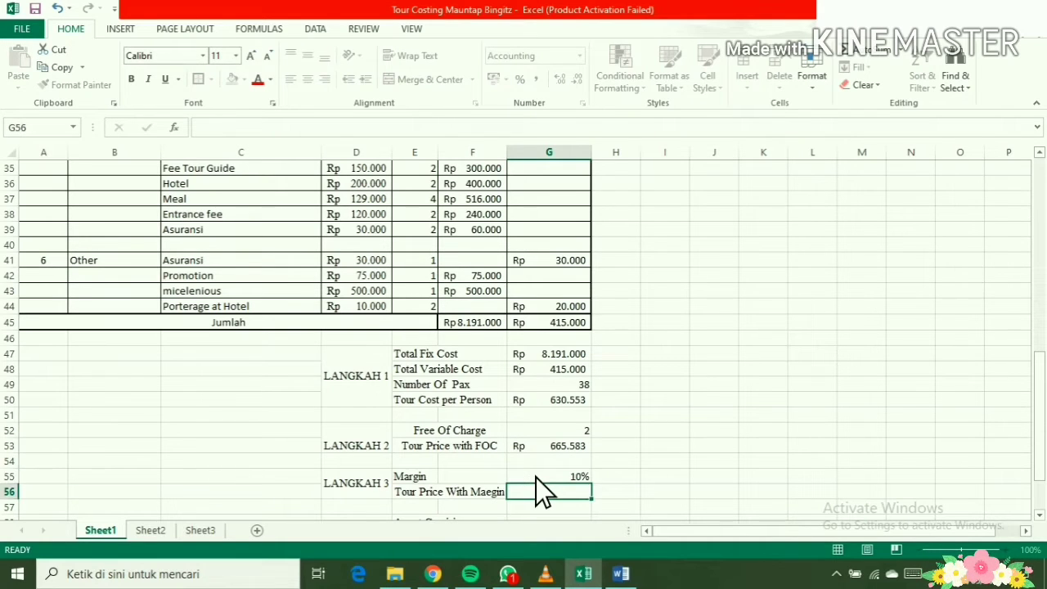
Calculate the tour price with margin in G56 as =(G53*G55)+G53, adding the margin to the Tour Price with FOC
{"action": "type", "text": "="}
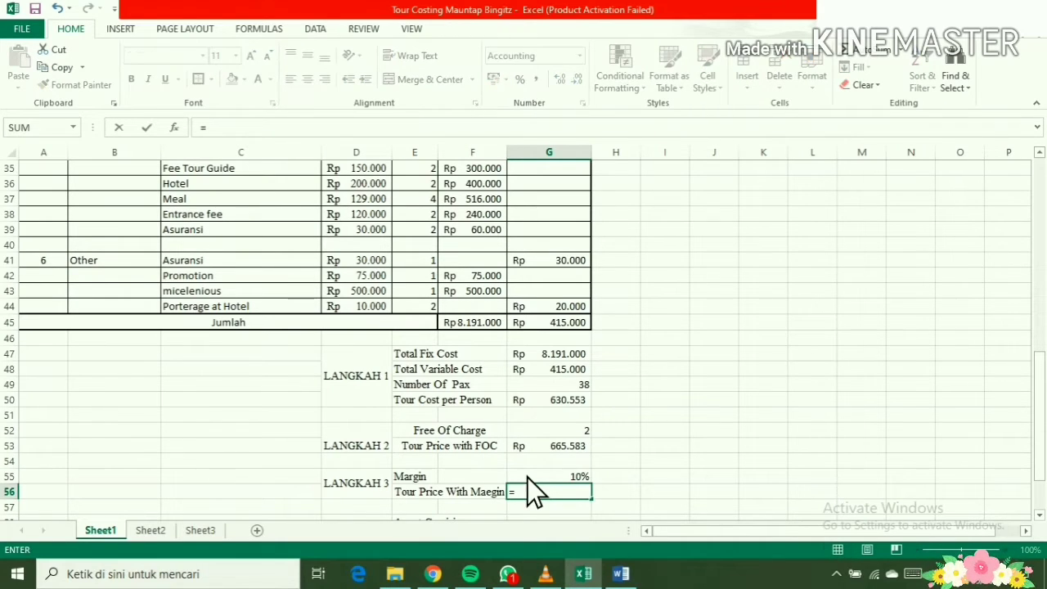
{"action": "left_click", "coordinate": [492, 493]}
{"action": "key", "text": "BackSpace"}
{"action": "key", "text": "BackSpace"}
{"action": "key", "text": "BackSpace"}
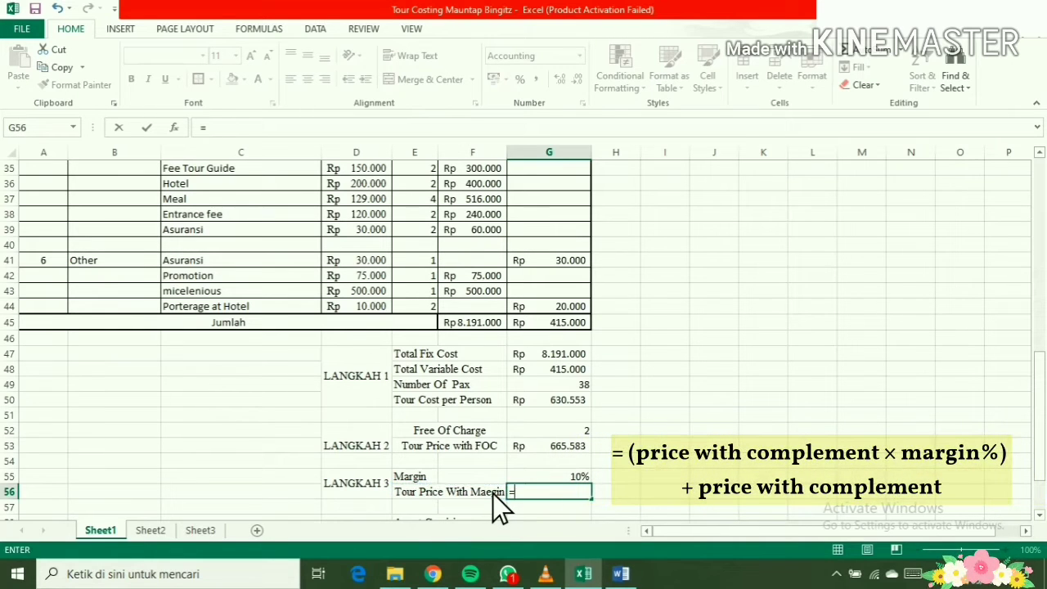
{"action": "left_click", "coordinate": [538, 450]}
{"action": "key", "text": "BackSpace"}
{"action": "key", "text": "BackSpace"}
{"action": "key", "text": "BackSpace"}
{"action": "type", "text": "("}
{"action": "left_click", "coordinate": [538, 452]}
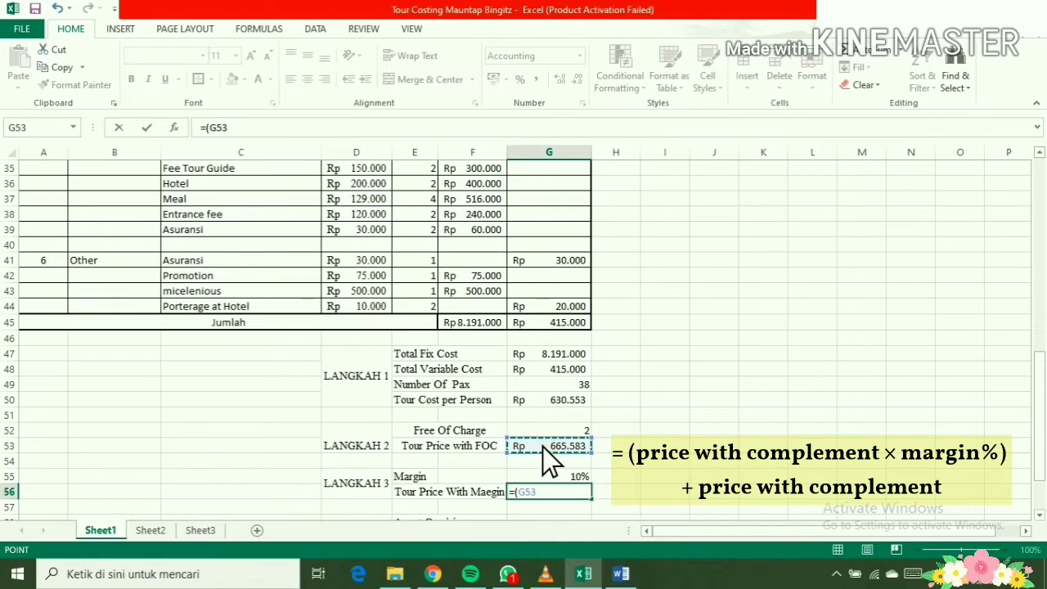
{"action": "type", "text": "*"}
{"action": "left_click", "coordinate": [541, 478]}
{"action": "type", "text": ")"}
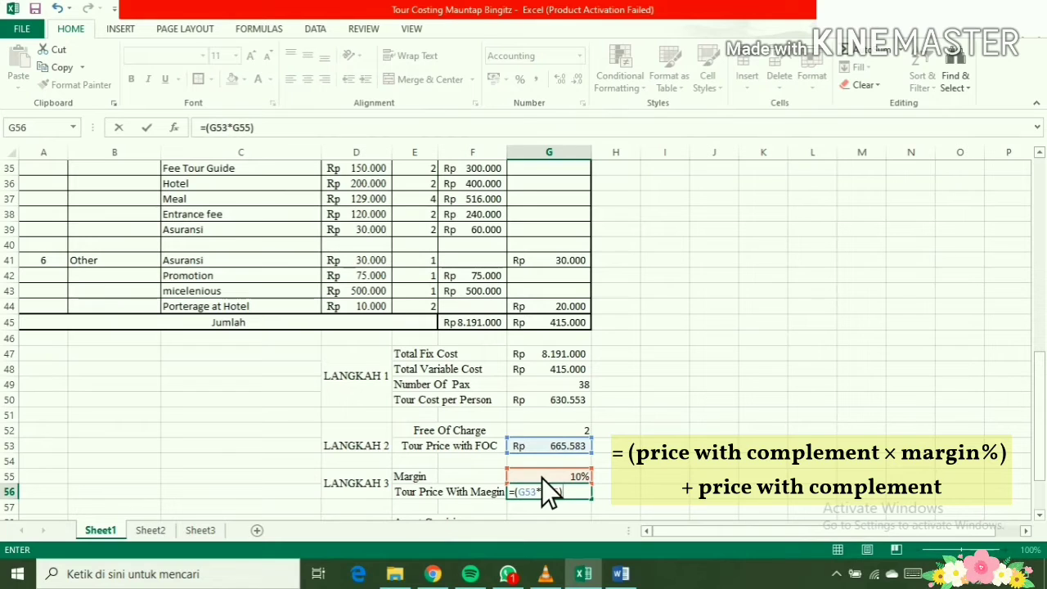
{"action": "type", "text": "+"}
{"action": "left_click", "coordinate": [548, 444]}
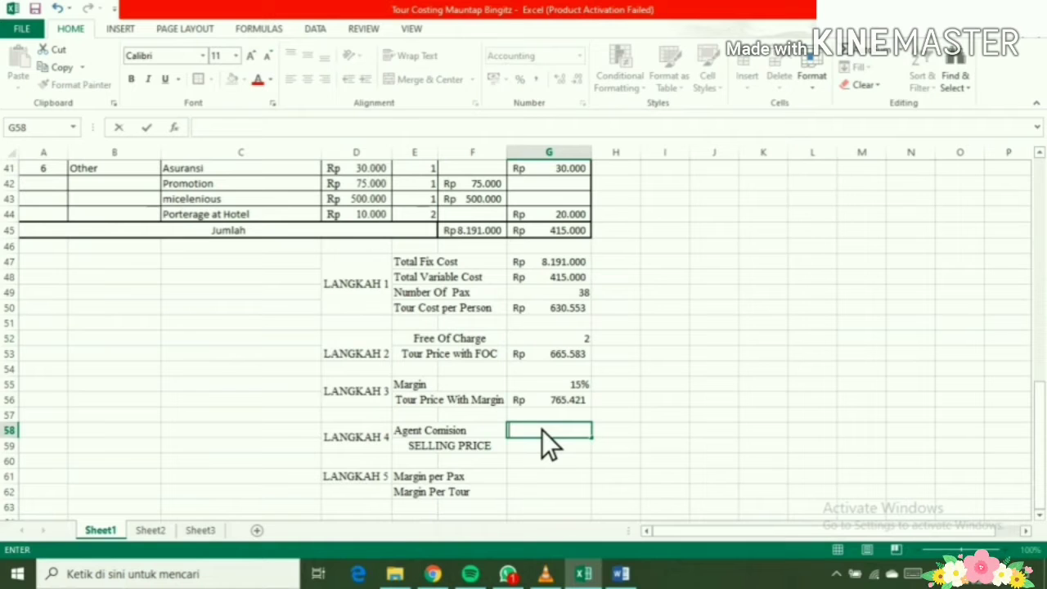
Set the Agent Comision in G58 to 10% and calculate the SELLING PRICE in G59 as =100/(100-10)*G56
{"action": "type", "text": "10"}
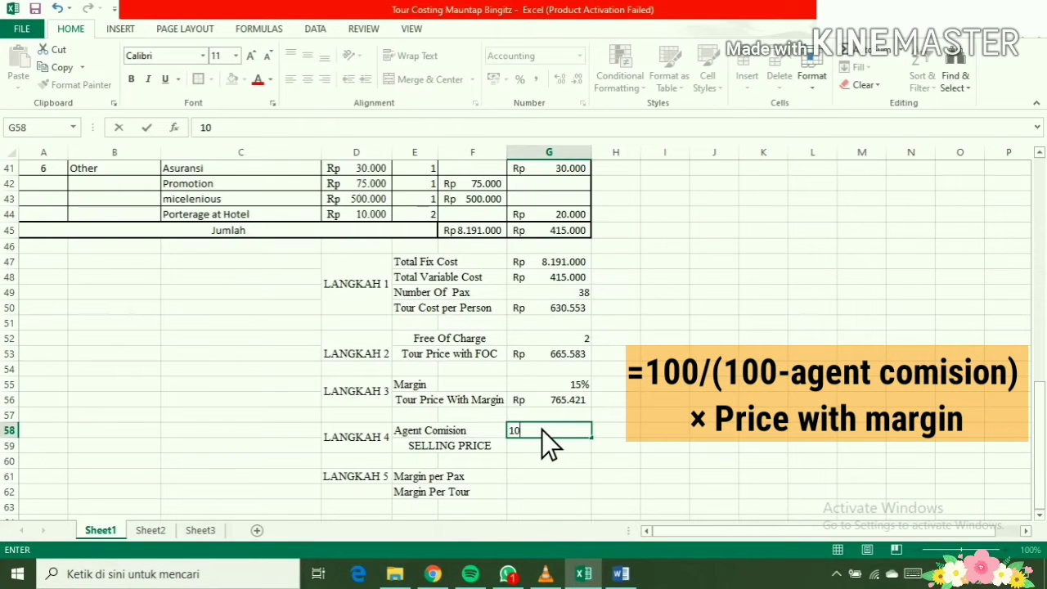
{"action": "type", "text": "%"}
{"action": "left_click", "coordinate": [520, 449]}
{"action": "type", "text": "=100/10"}
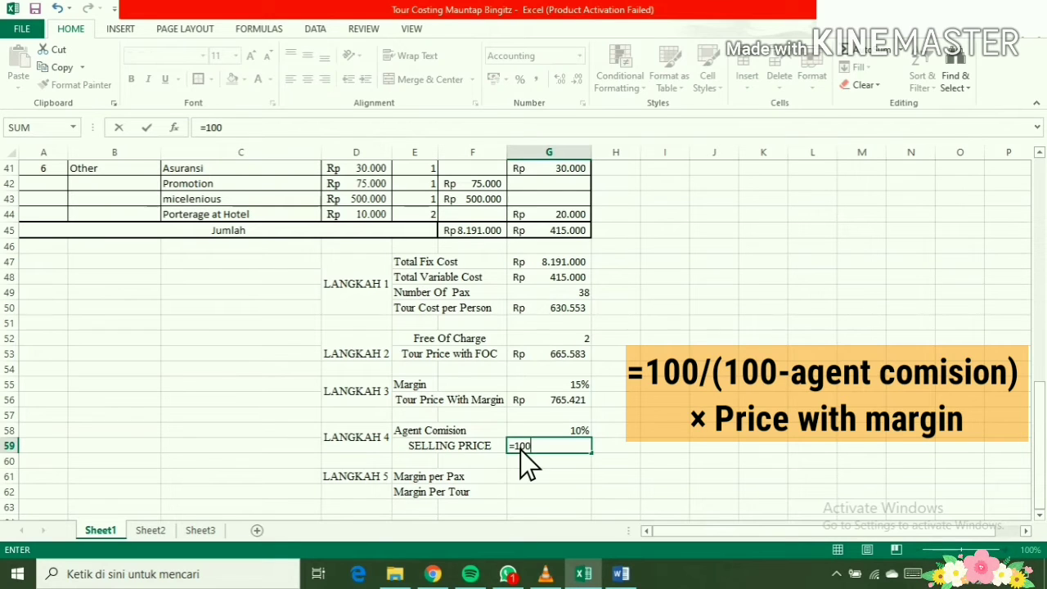
{"action": "key", "text": "BackSpace"}
{"action": "key", "text": "BackSpace"}
{"action": "type", "text": "(100-10)"}
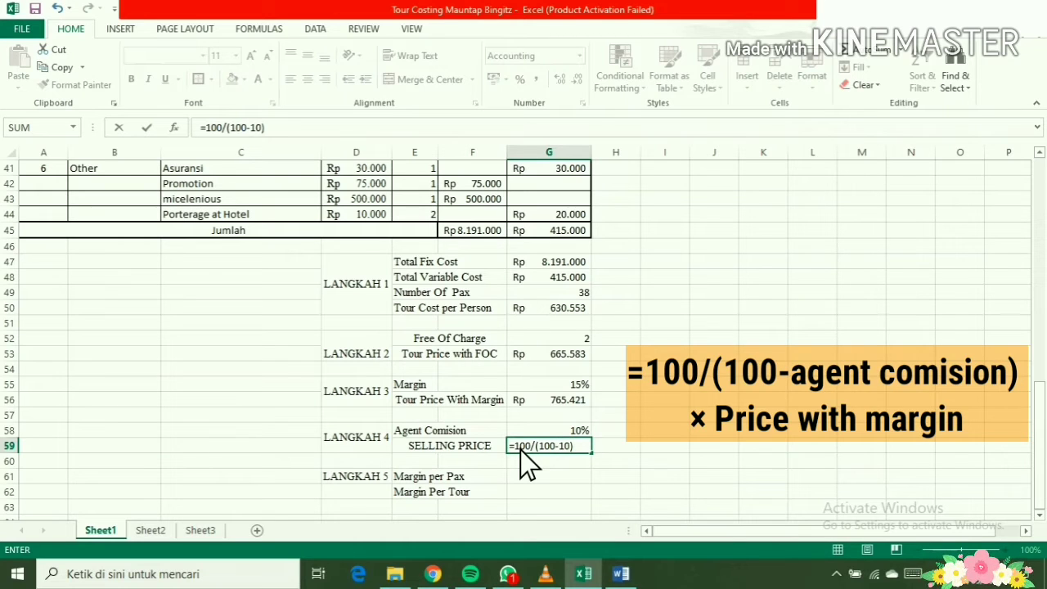
{"action": "type", "text": "*"}
{"action": "left_click", "coordinate": [539, 400]}
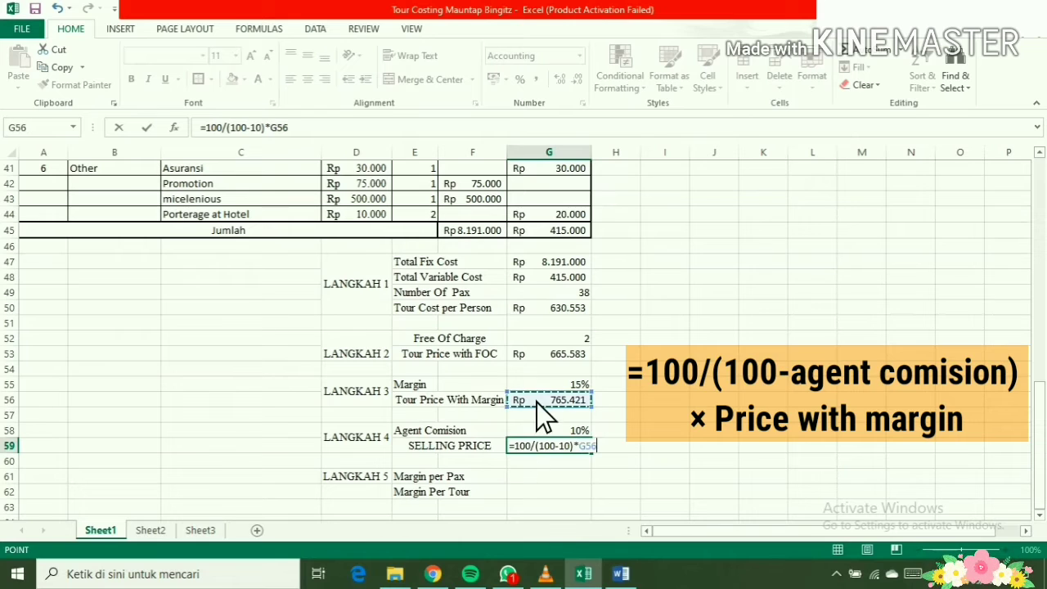
{"action": "key", "text": "Return"}
Calculate Margin per Pax in G61 as price with margin minus price with FOC, and Margin Per Tour in G62 as G61 times pax minus FOC
{"action": "left_click", "coordinate": [528, 479]}
{"action": "type", "text": "="}
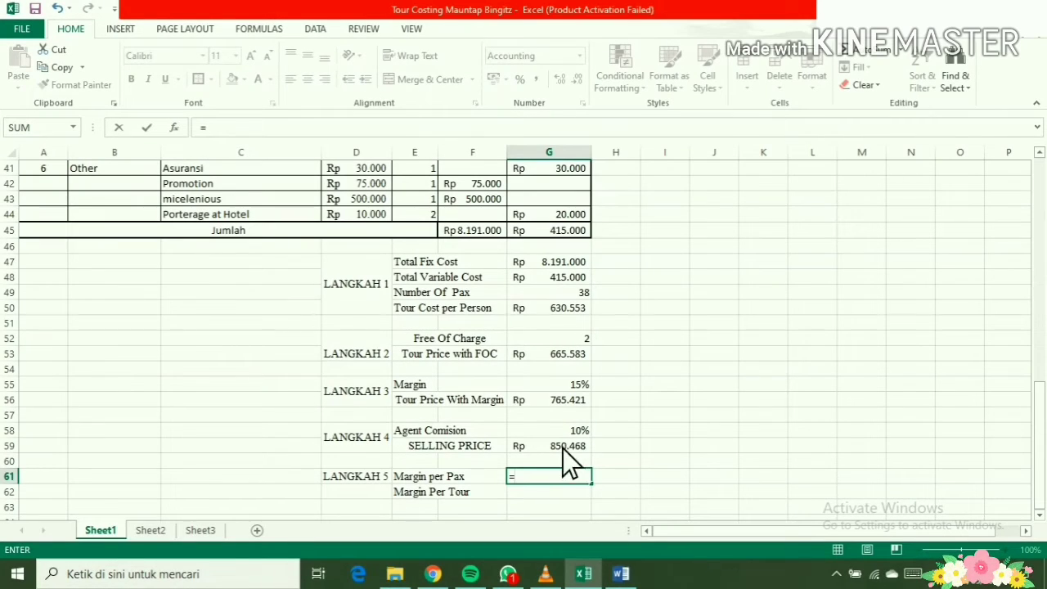
{"action": "left_click", "coordinate": [562, 404]}
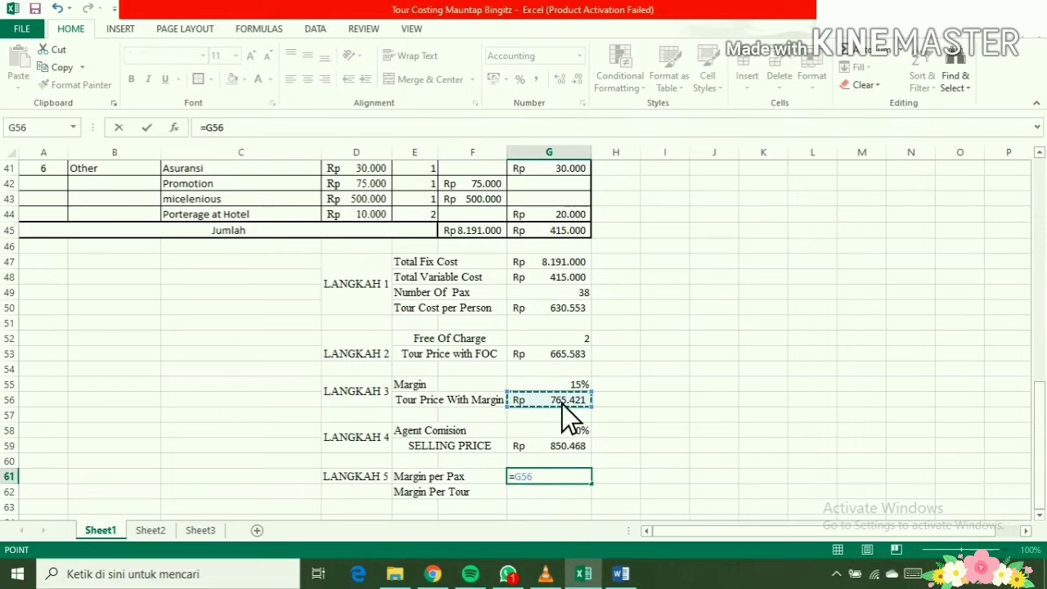
{"action": "type", "text": "*"}
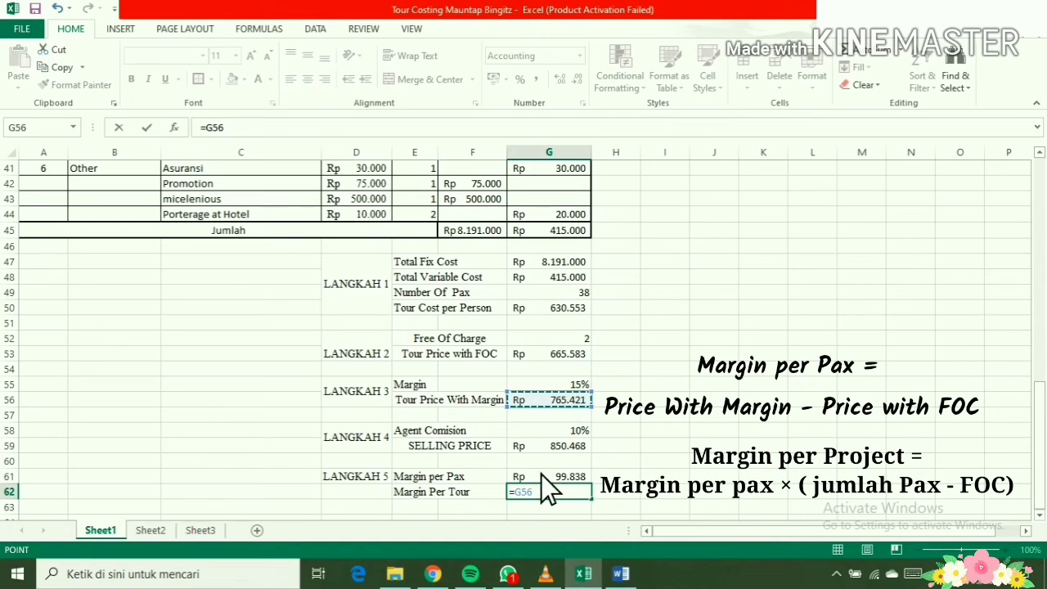
{"action": "left_click", "coordinate": [539, 477]}
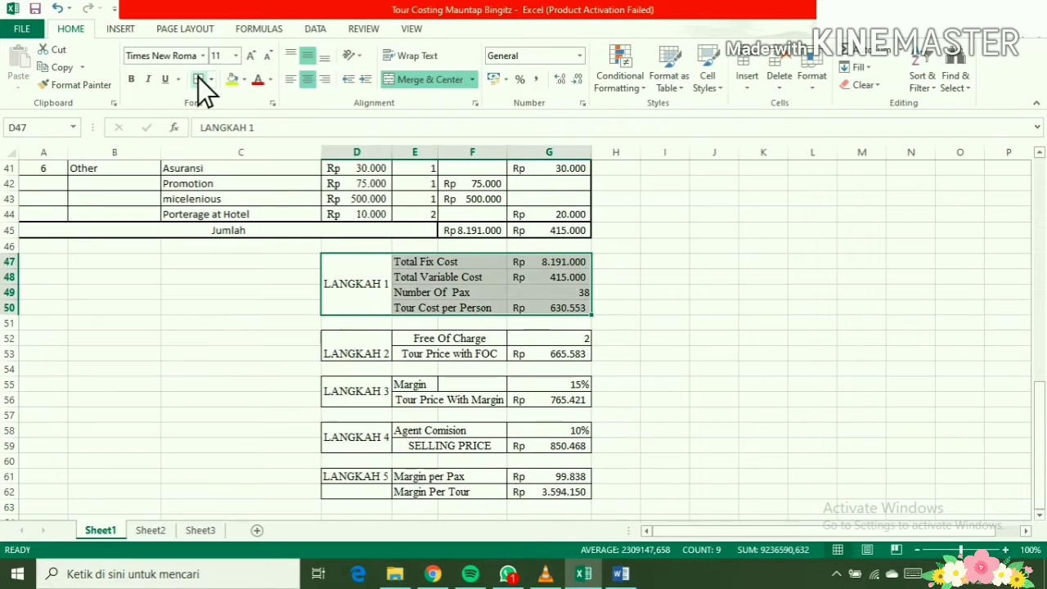
Begin a ROUNDUP formula in the header's Selling Price cell C6, using the calculated SELLING PRICE in G59 as its number
{"action": "left_click", "coordinate": [187, 284]}
{"action": "scroll", "coordinate": [187, 283], "scroll_direction": "up", "scroll_amount": 13}
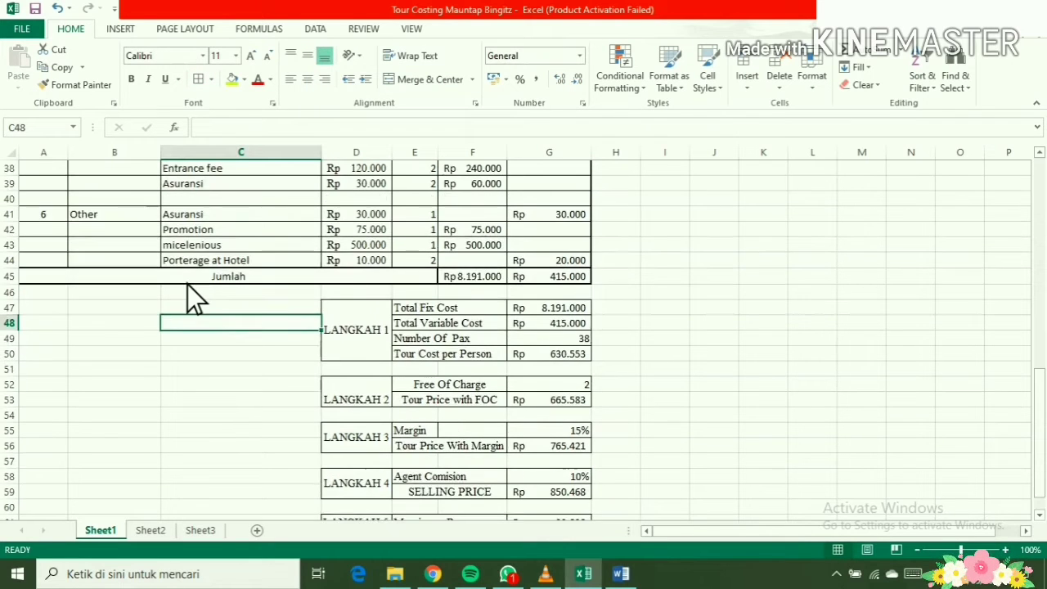
{"action": "left_click", "coordinate": [187, 249]}
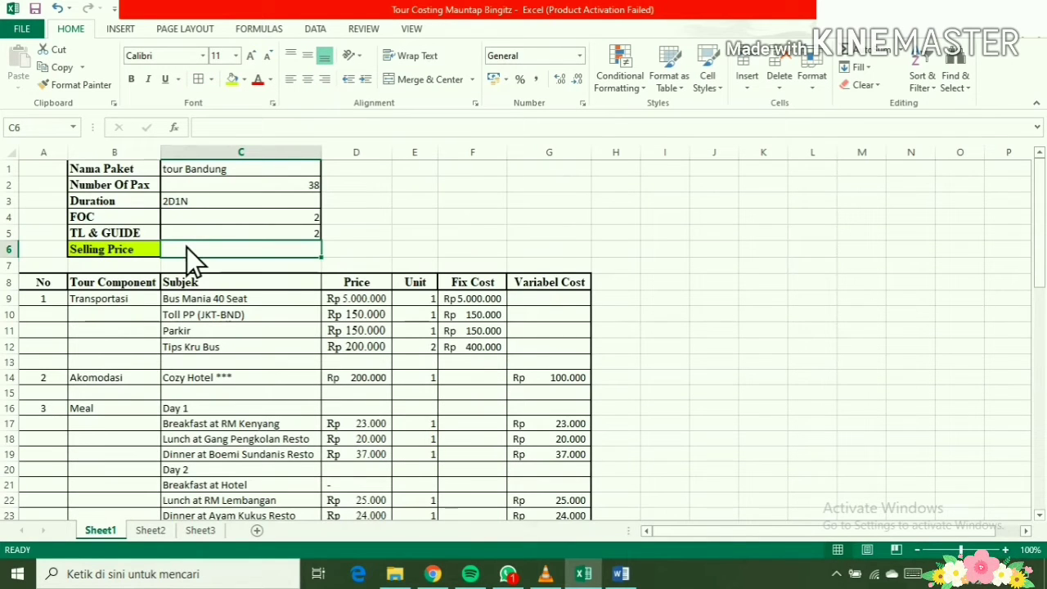
{"action": "type", "text": "=rpo"}
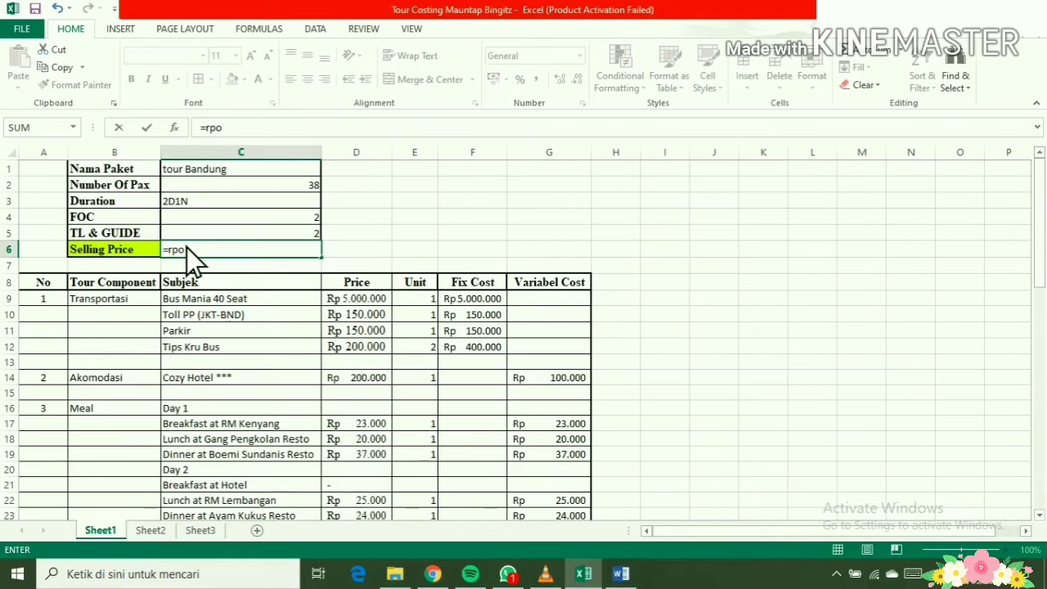
{"action": "key", "text": "BackSpace"}
{"action": "key", "text": "BackSpace"}
{"action": "type", "text": "ou"}
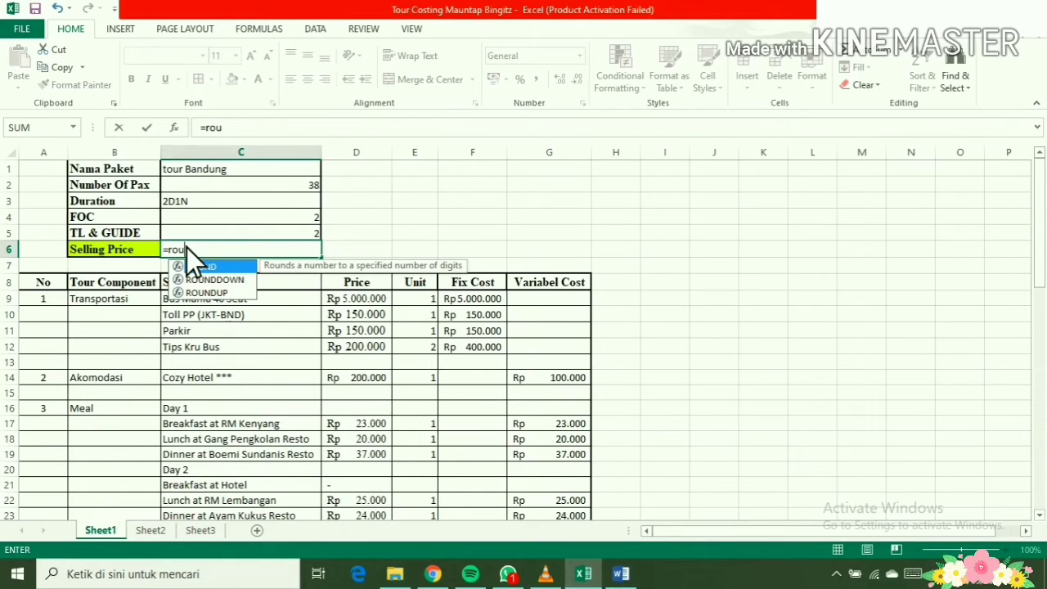
{"action": "type", "text": "ndup"}
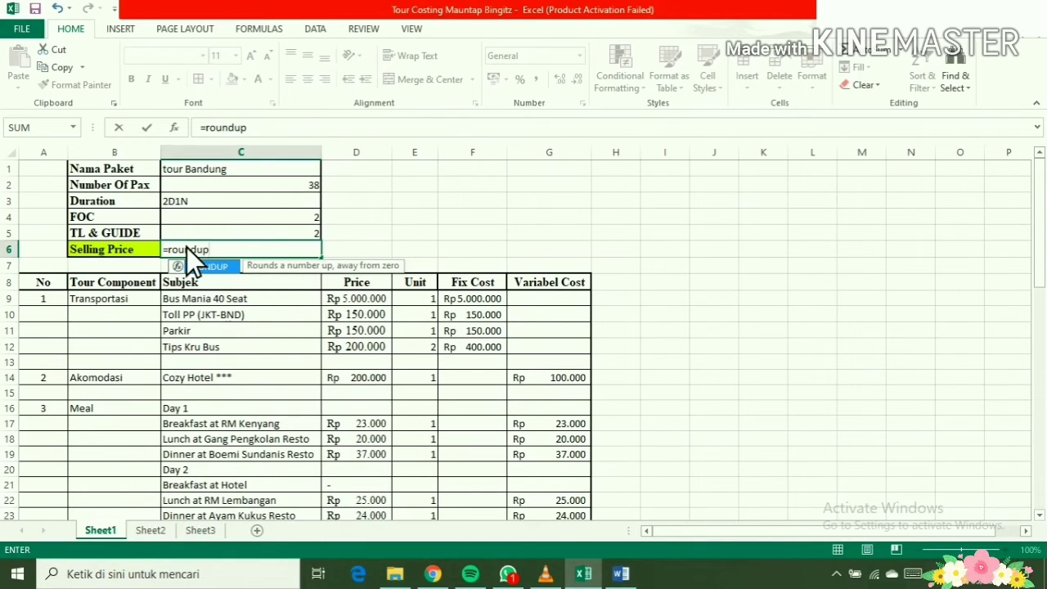
{"action": "type", "text": "("}
{"action": "scroll", "coordinate": [186, 247], "scroll_direction": "down", "scroll_amount": 12}
{"action": "scroll", "coordinate": [187, 248], "scroll_direction": "down", "scroll_amount": 3}
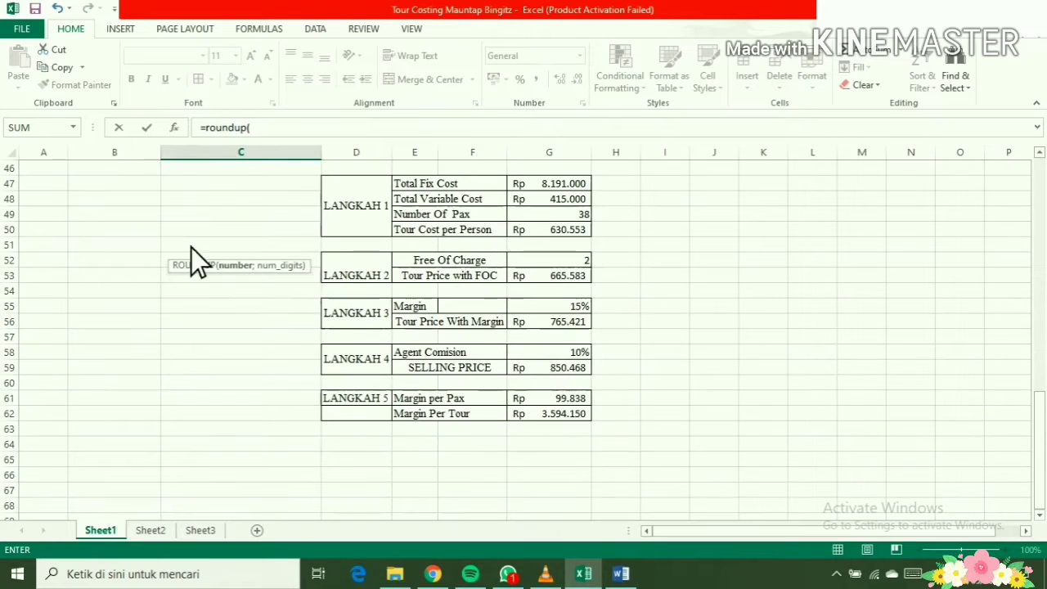
{"action": "left_click", "coordinate": [577, 367]}
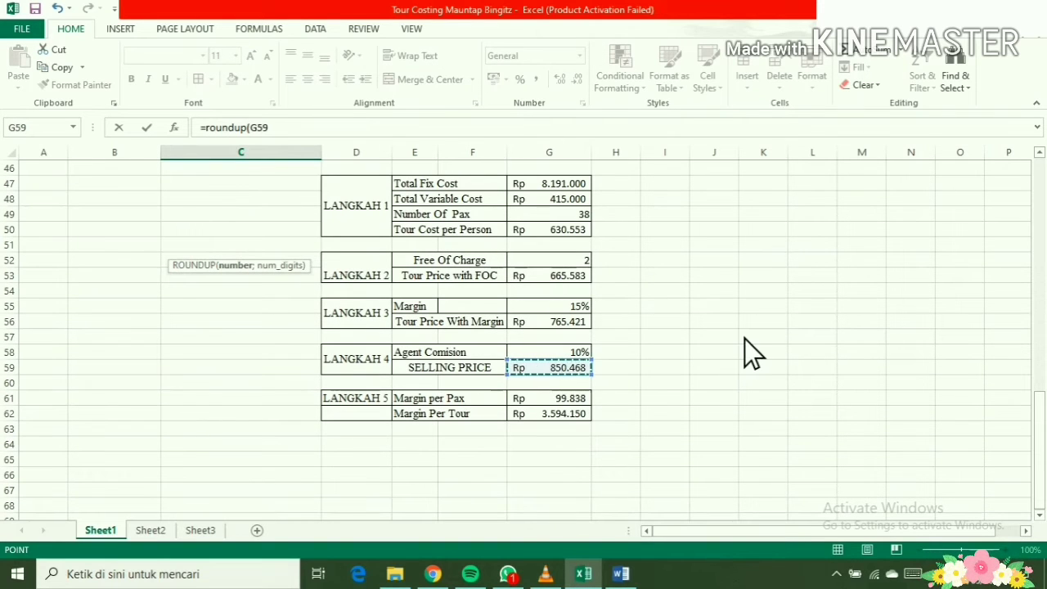